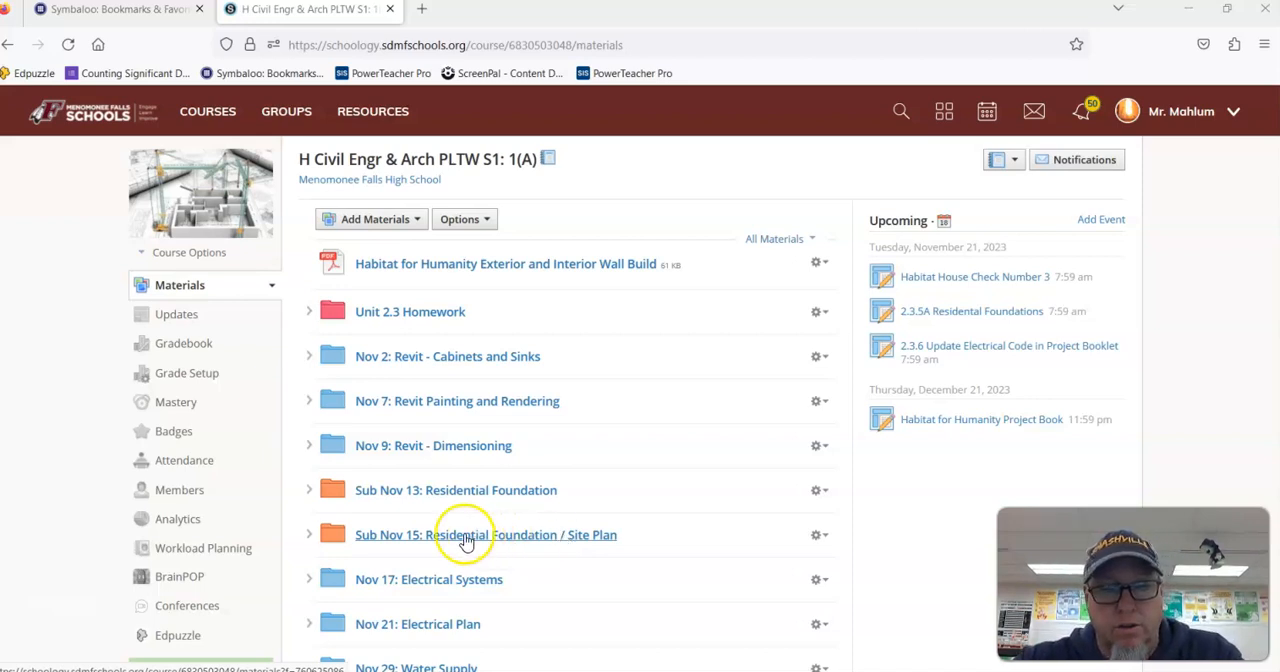
Step: Download the 2.3.7.A AffordableHomeSitePlanStudentRevitFile from the Sub Nov 15: Residential Foundation / Site Plan materials
{"action": "left_click", "coordinate": [312, 537]}
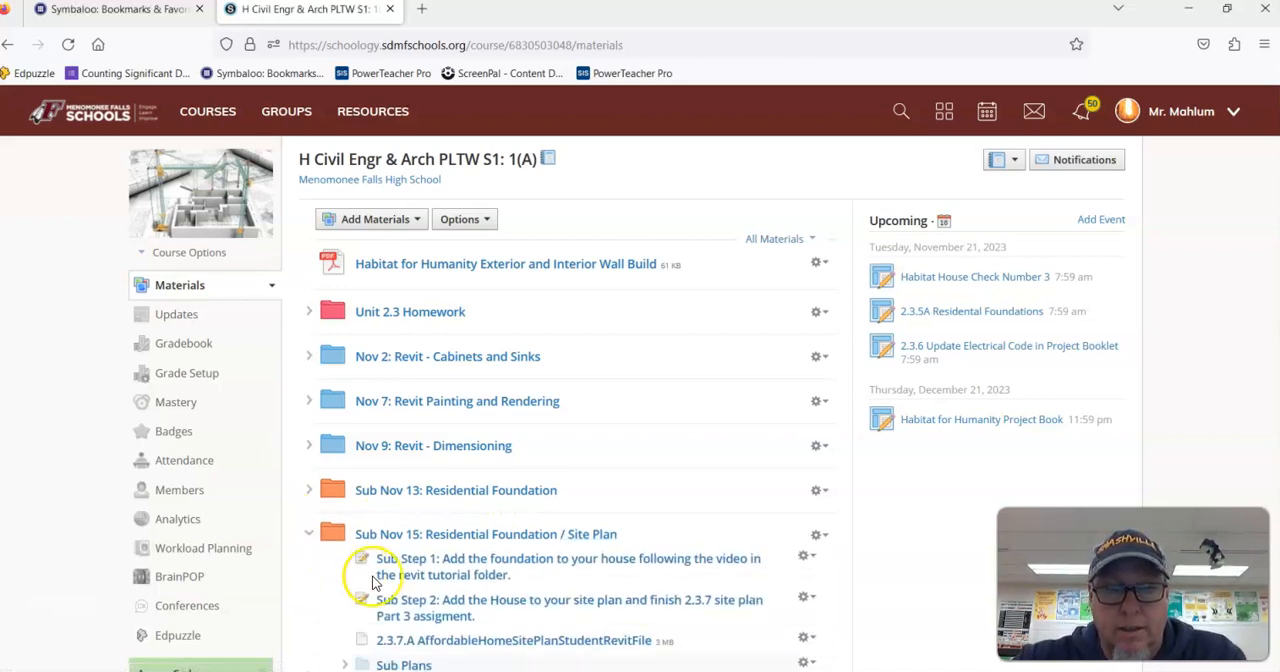
{"action": "scroll", "coordinate": [440, 525], "scroll_direction": "down", "scroll_amount": 3}
{"action": "left_click_drag", "start_coordinate": [496, 476], "coordinate": [416, 416]}
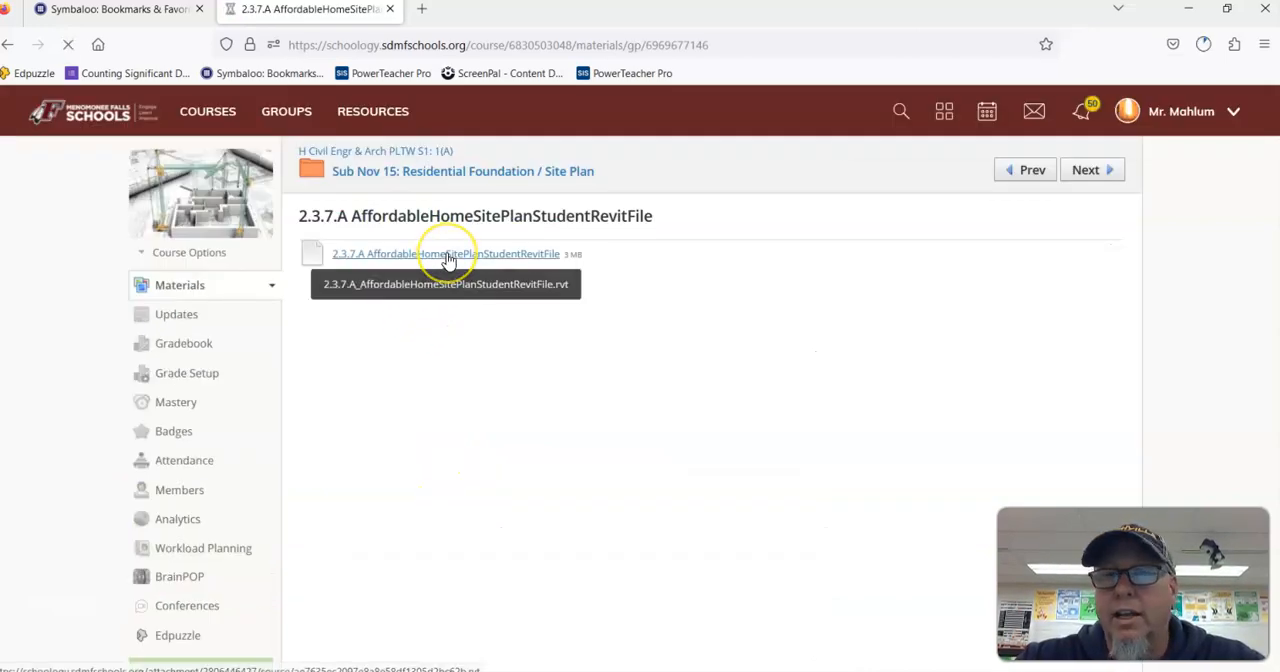
{"action": "left_click", "coordinate": [449, 256]}
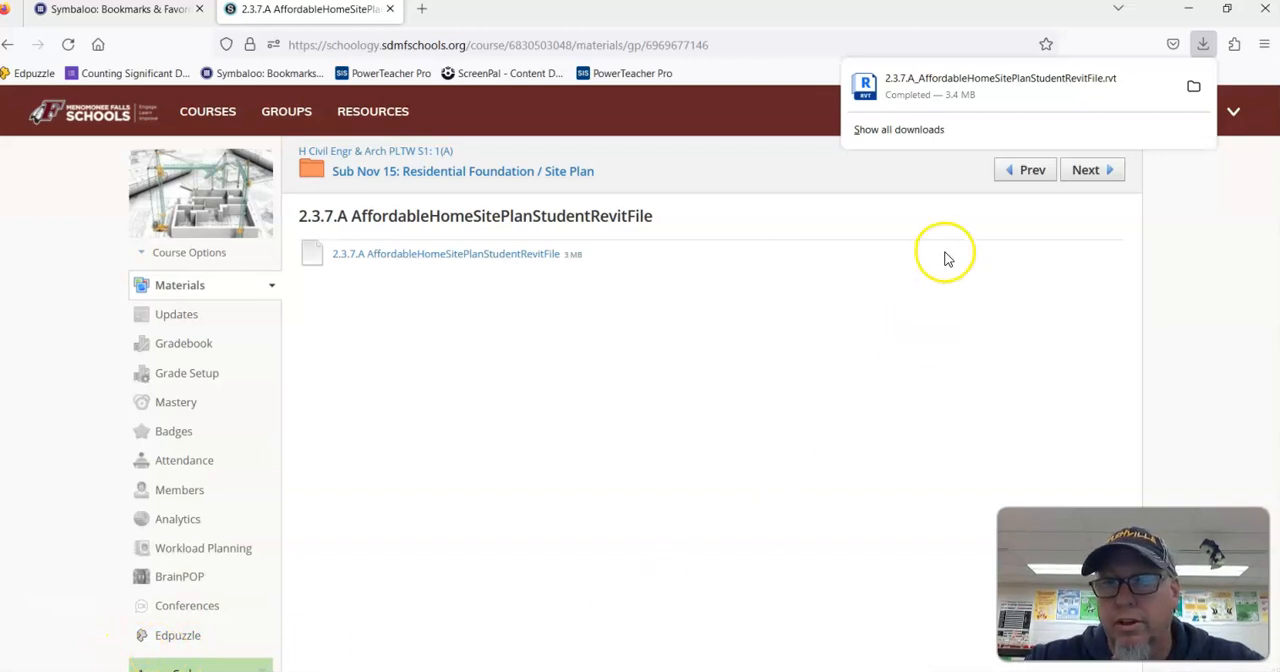
{"action": "left_click", "coordinate": [1194, 89]}
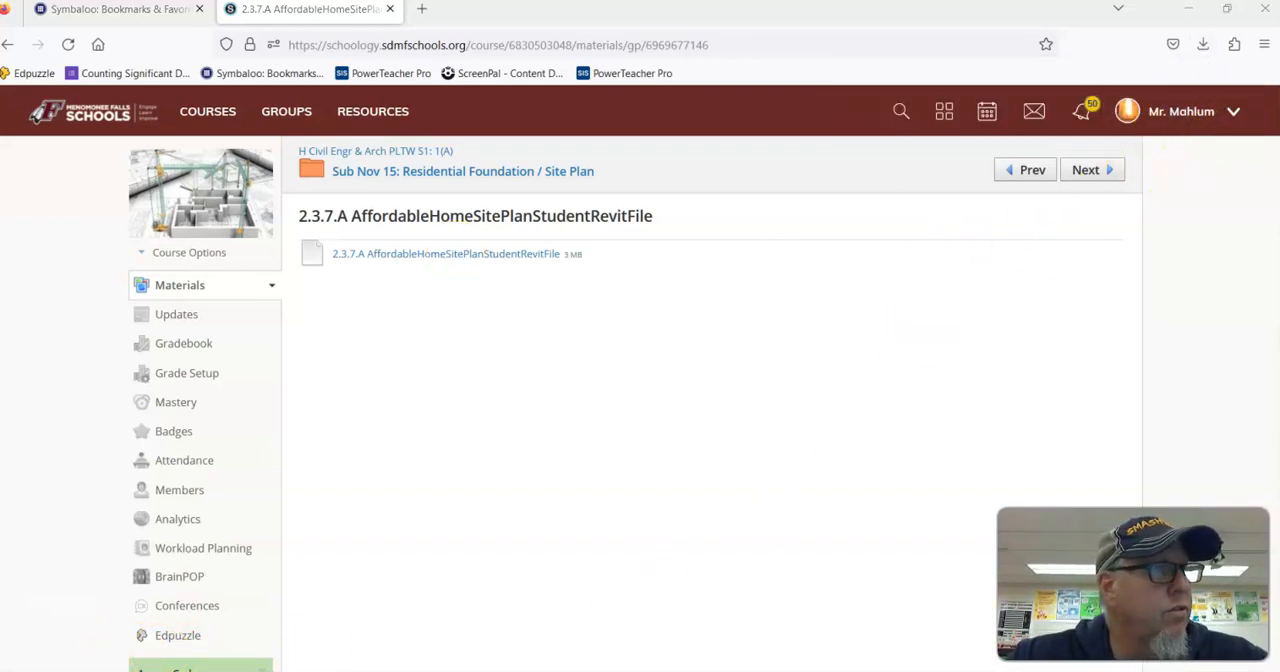
{"action": "left_click_drag", "start_coordinate": [977, 203], "coordinate": [823, 177]}
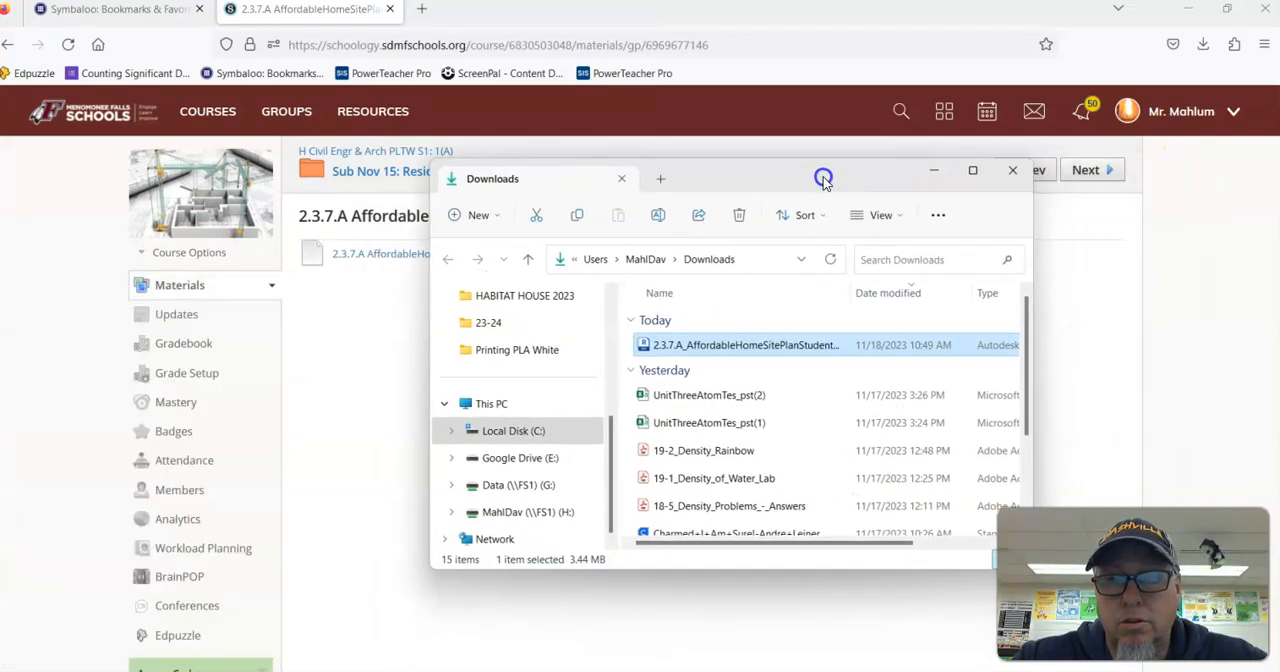
{"action": "left_click", "coordinate": [970, 176]}
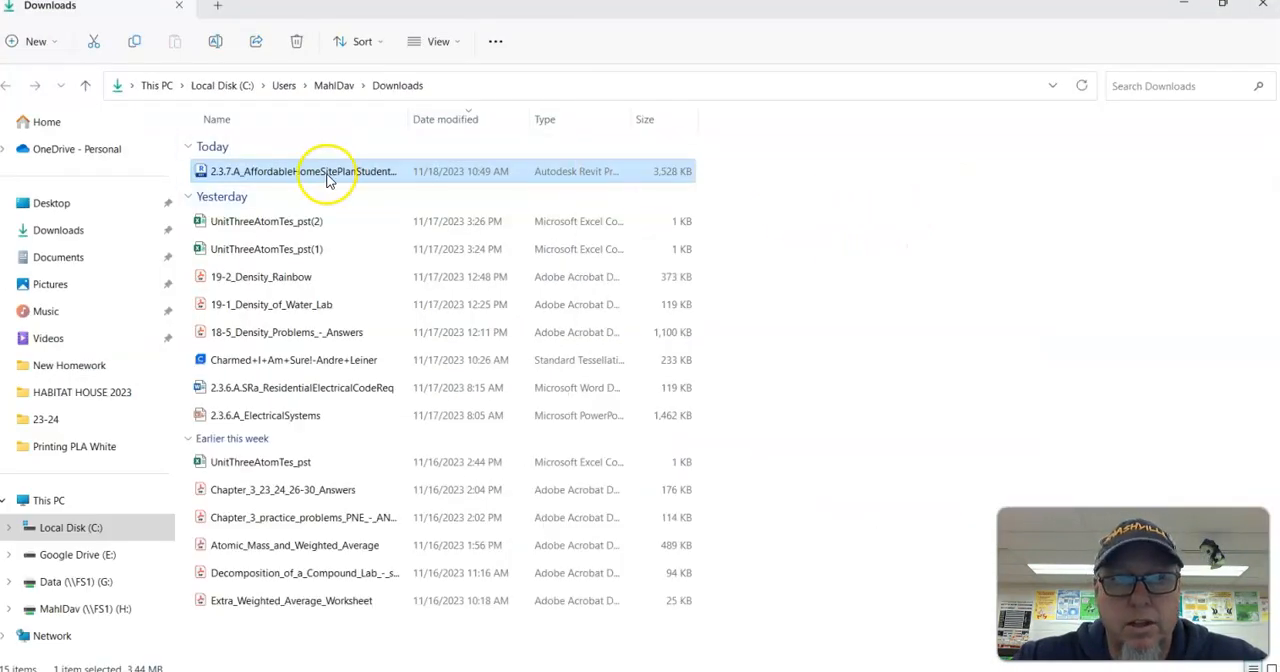
{"action": "left_click", "coordinate": [1262, 8]}
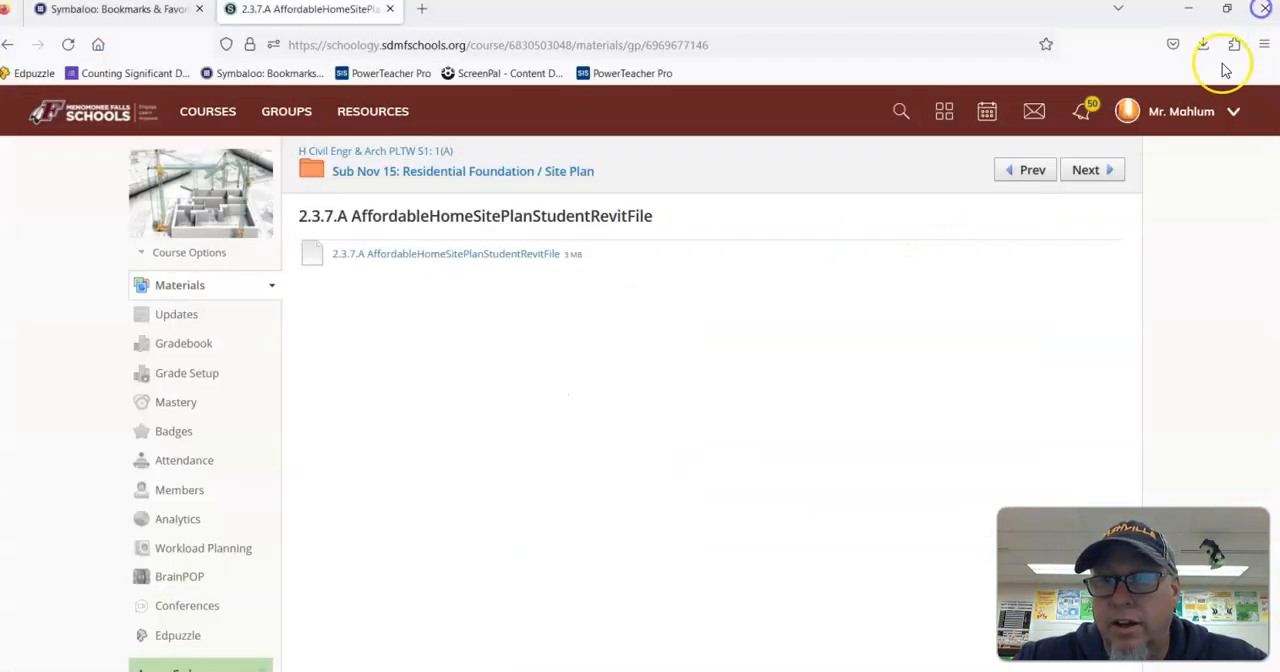
Step: Download the site plan Revit file again and cut the new copy out of the Downloads folder
{"action": "left_click", "coordinate": [507, 258]}
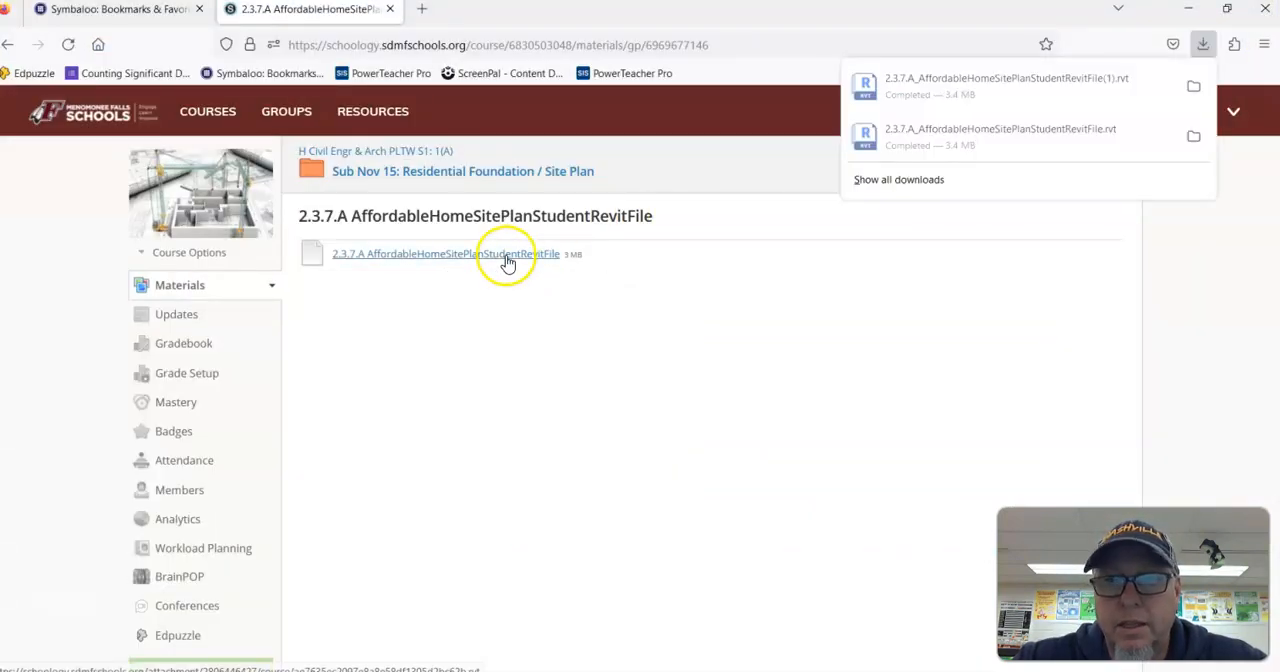
{"action": "left_click", "coordinate": [1194, 88]}
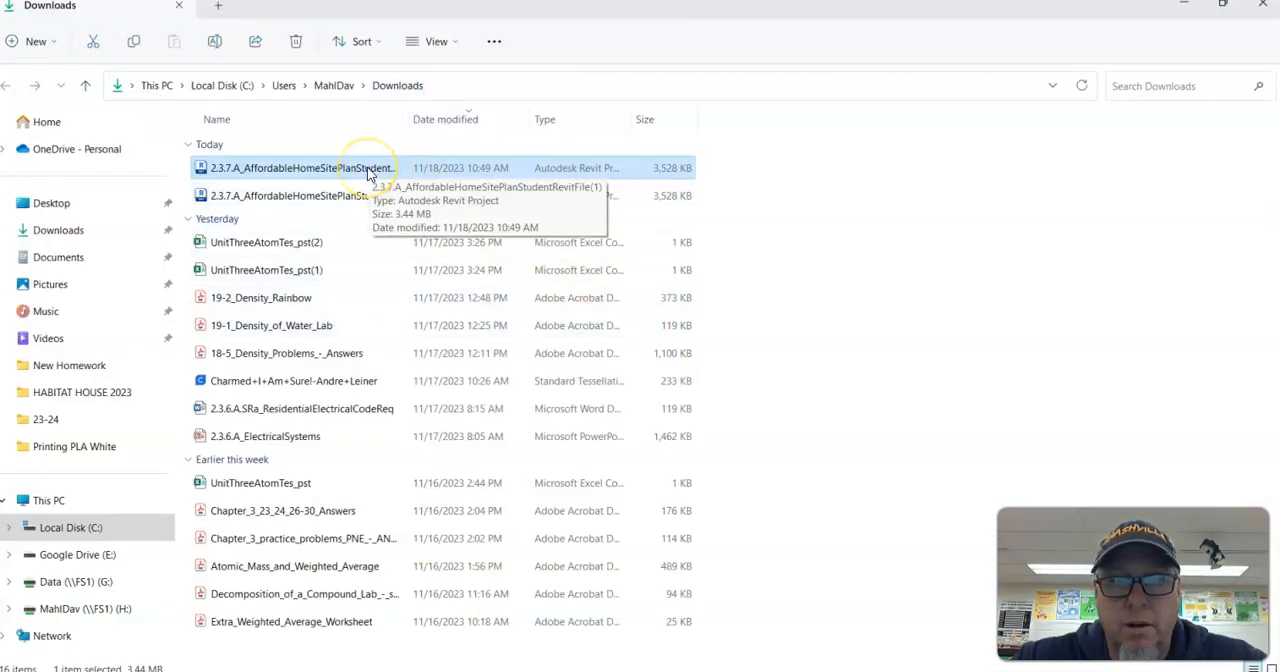
{"action": "right_click", "coordinate": [370, 174]}
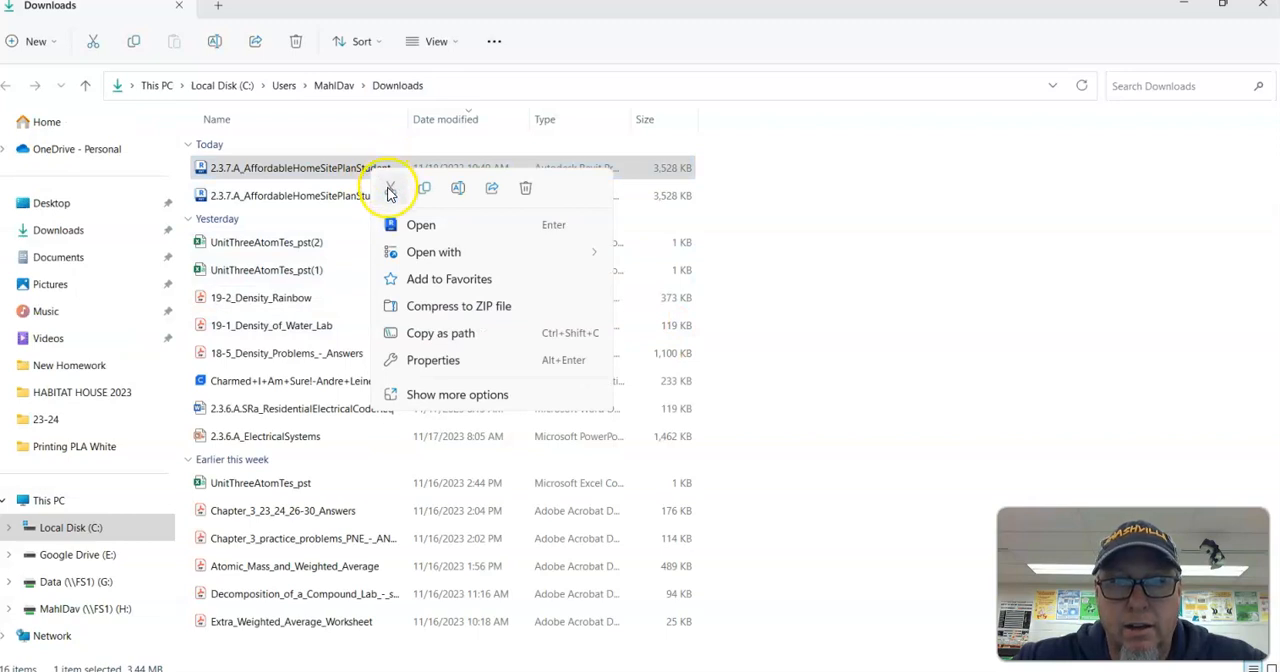
{"action": "left_click", "coordinate": [390, 192]}
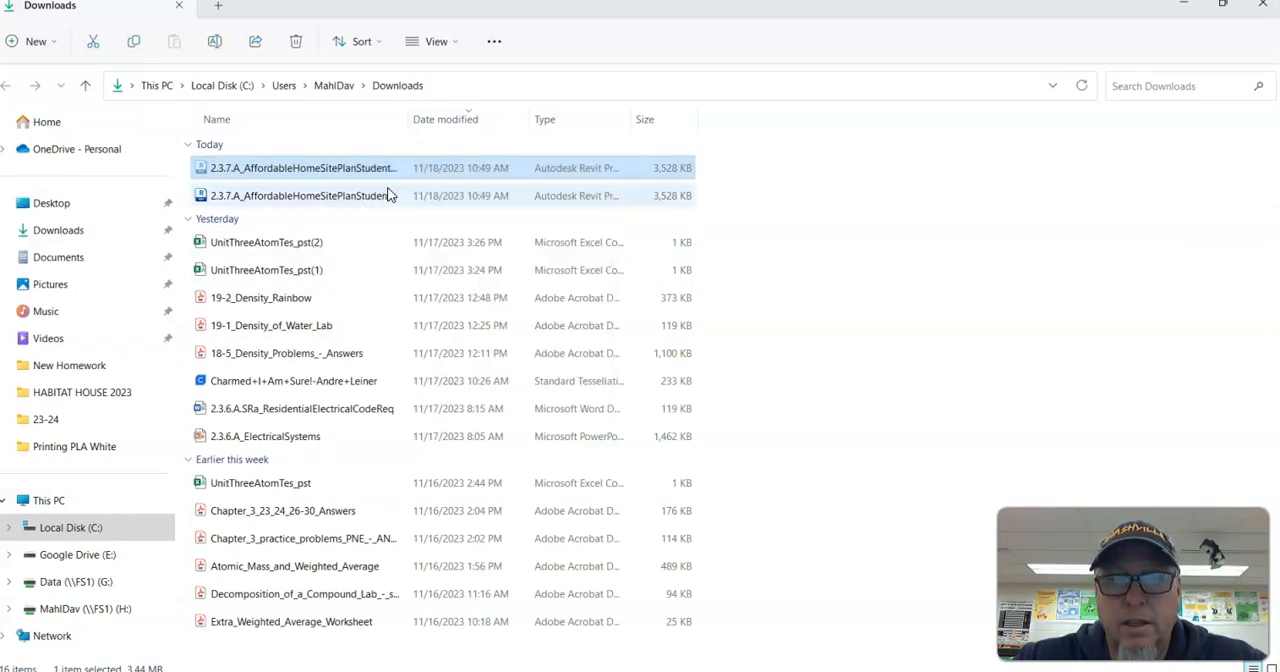
{"action": "left_click", "coordinate": [1263, 12]}
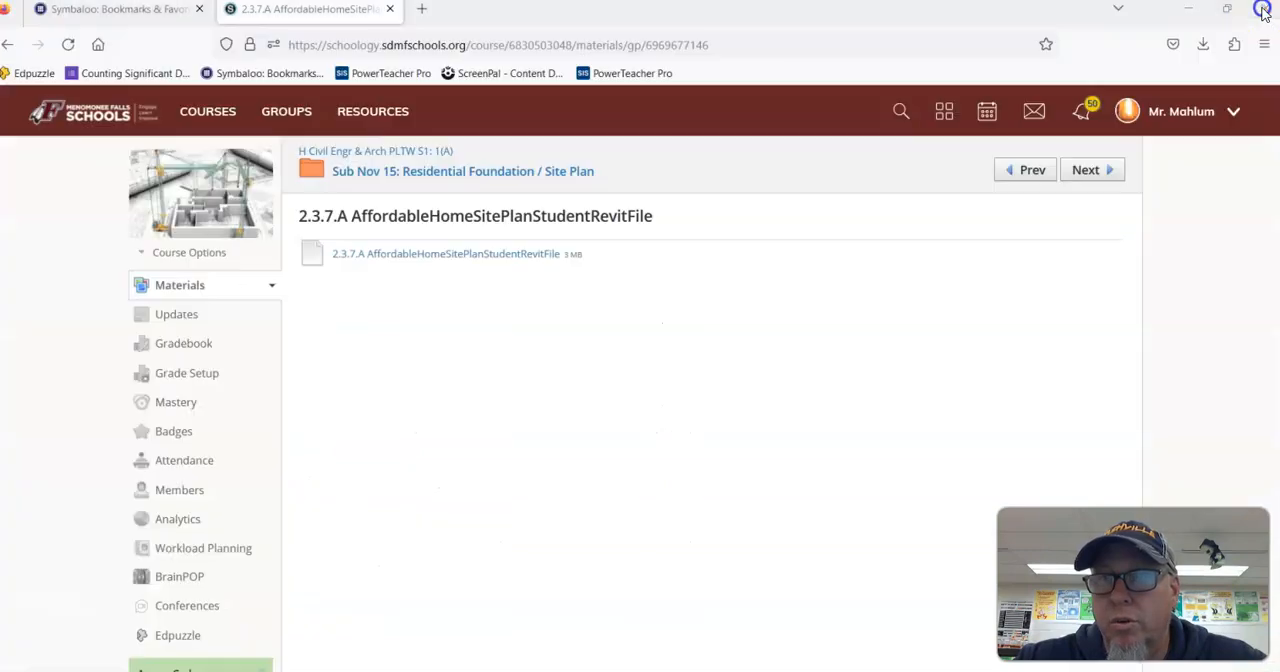
Step: Paste the cut site plan file into the HABITAT HOUSE 2023 folder on the desktop
{"action": "left_click", "coordinate": [1193, 18]}
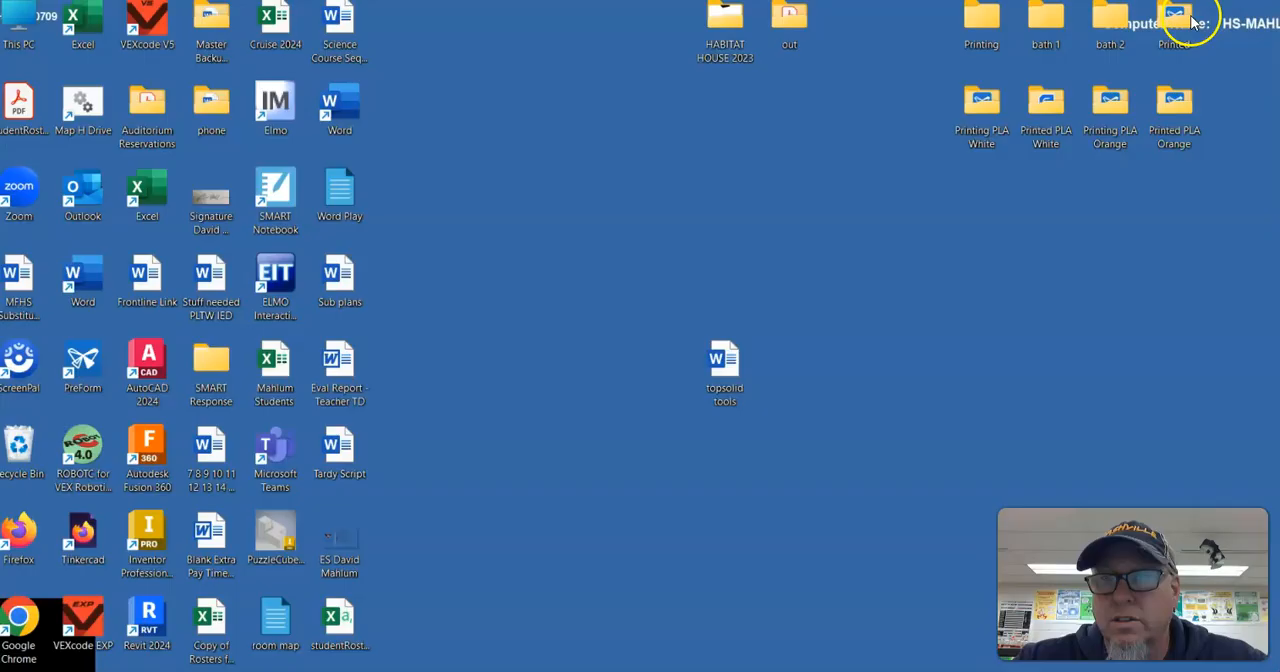
{"action": "double_click", "coordinate": [733, 28]}
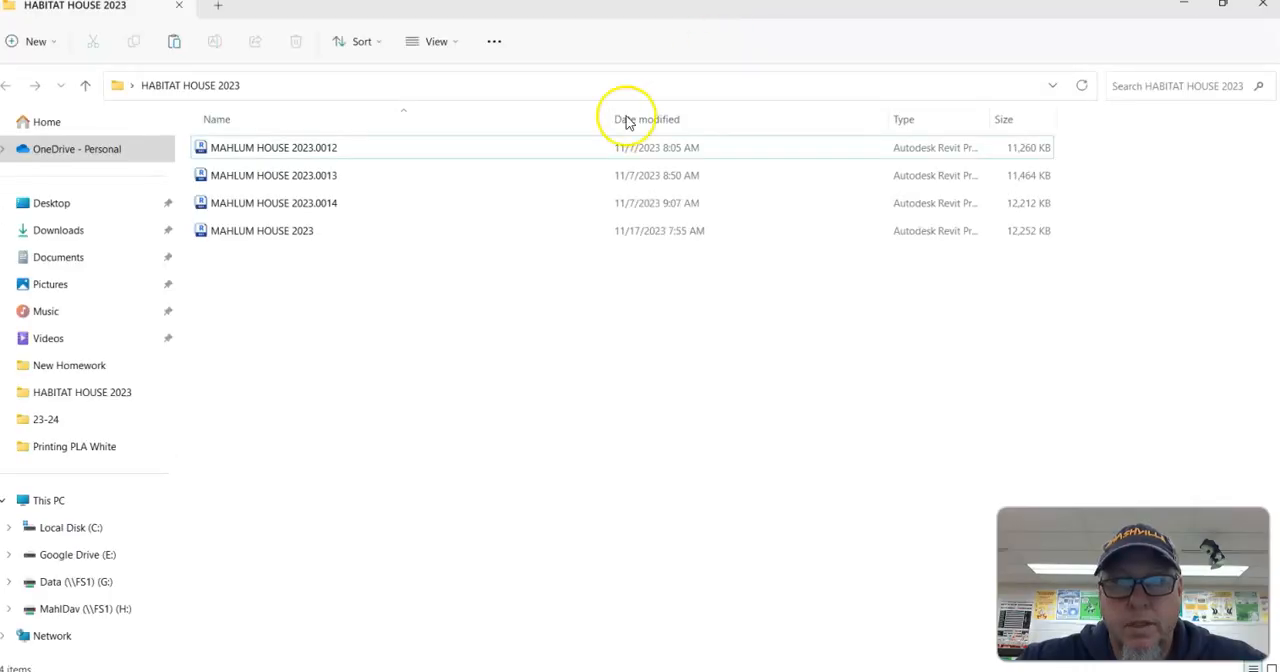
{"action": "right_click", "coordinate": [409, 352]}
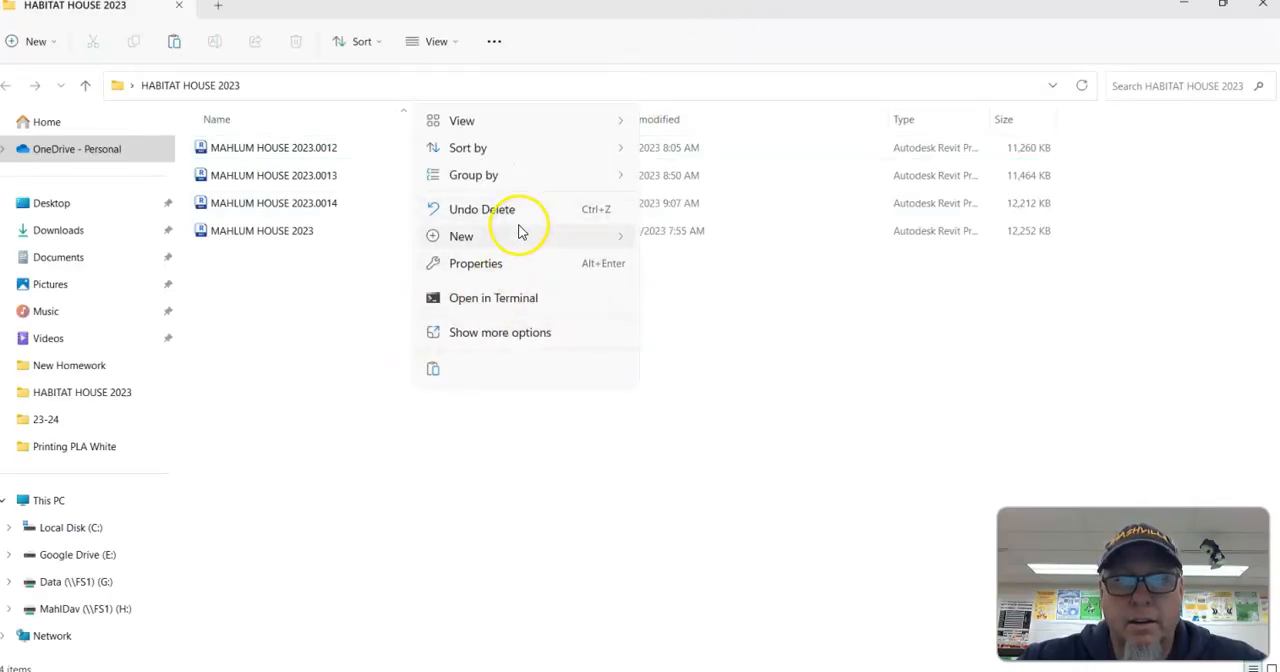
{"action": "left_click", "coordinate": [434, 371]}
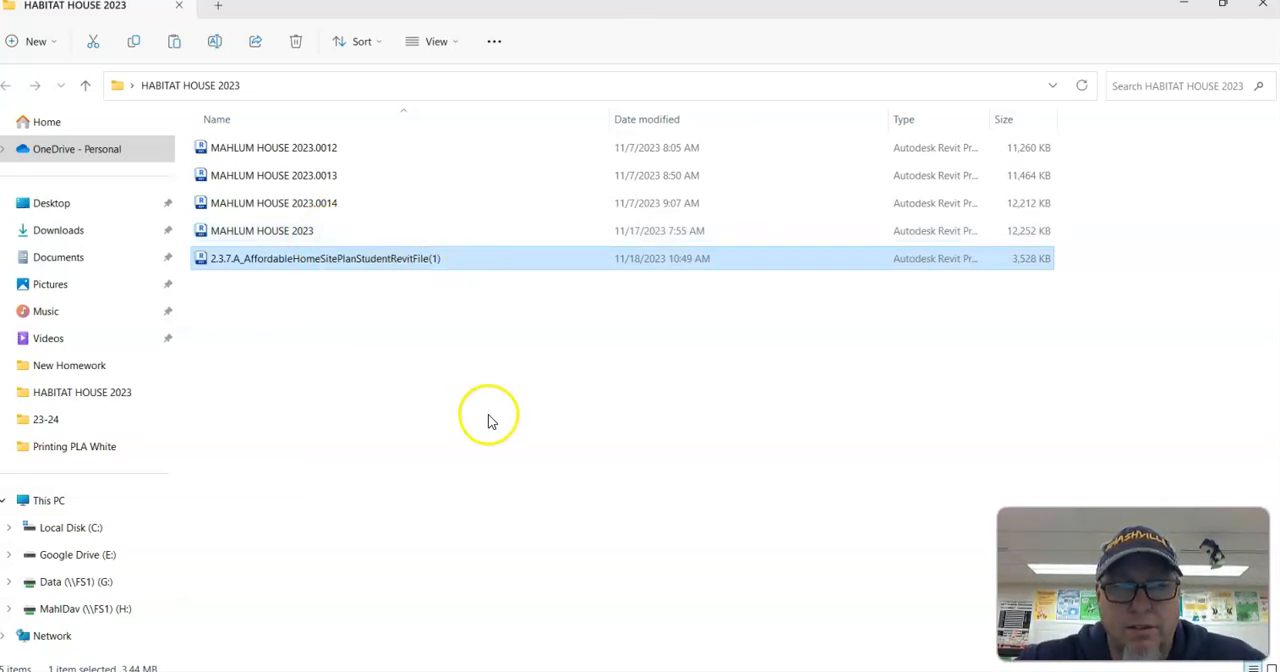
Step: Open the pasted site plan file in Revit 2024 and upgrade the model
{"action": "double_click", "coordinate": [323, 260]}
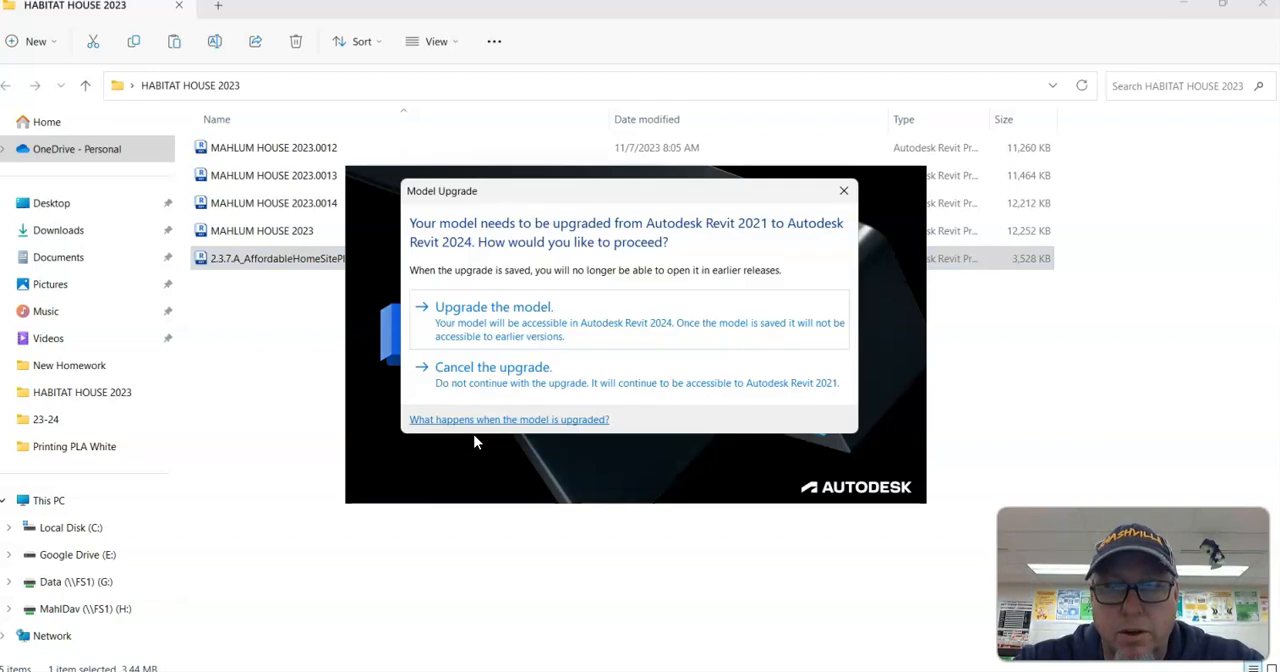
{"action": "left_click", "coordinate": [532, 312]}
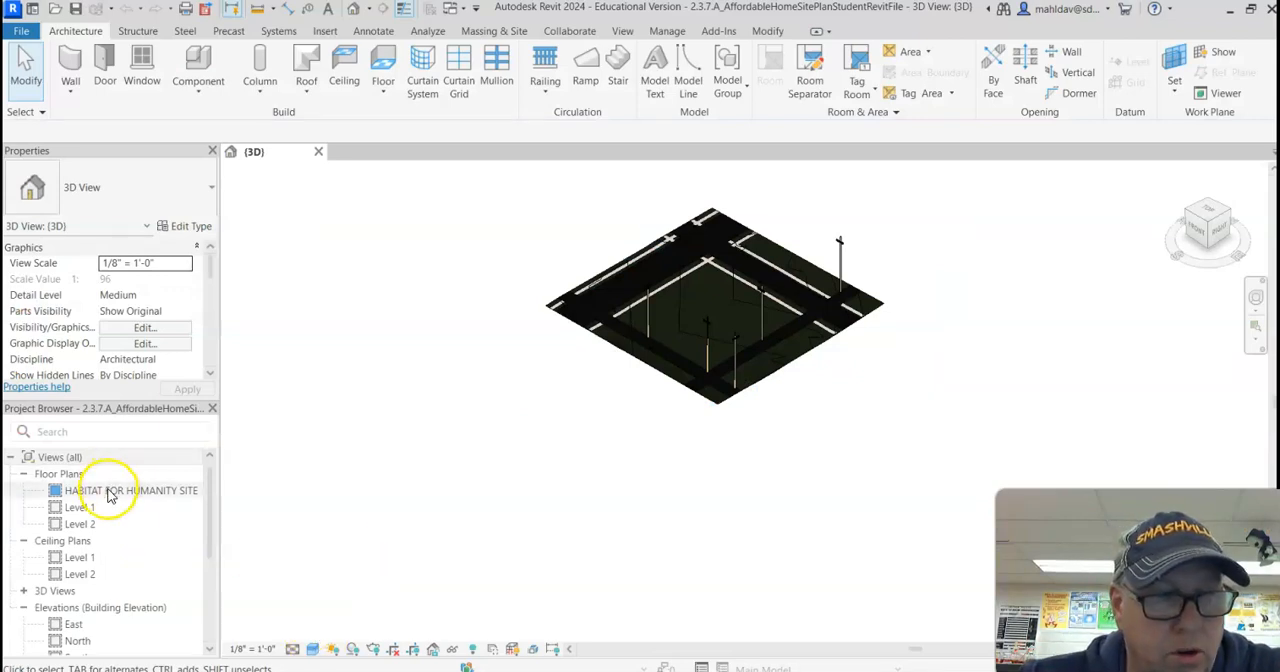
Step: Open the HABITAT FOR HUMANITY SITE floor plan and set its visual style to Hidden Line
{"action": "double_click", "coordinate": [110, 491]}
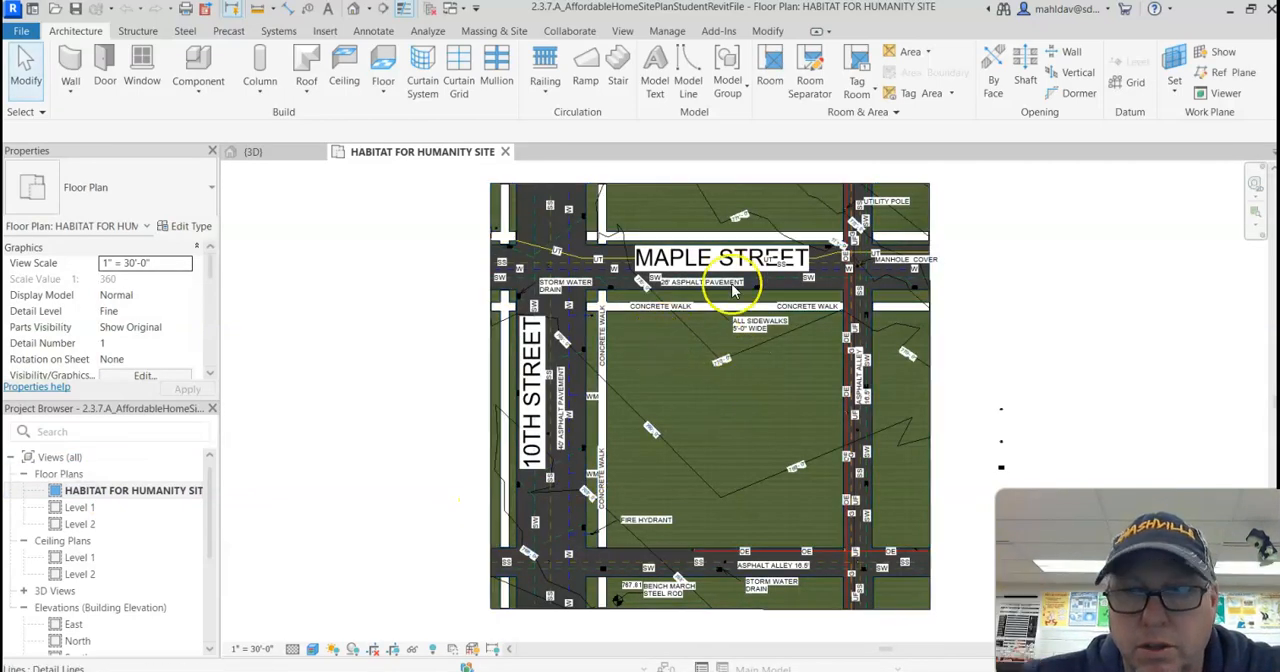
{"action": "left_click", "coordinate": [312, 649]}
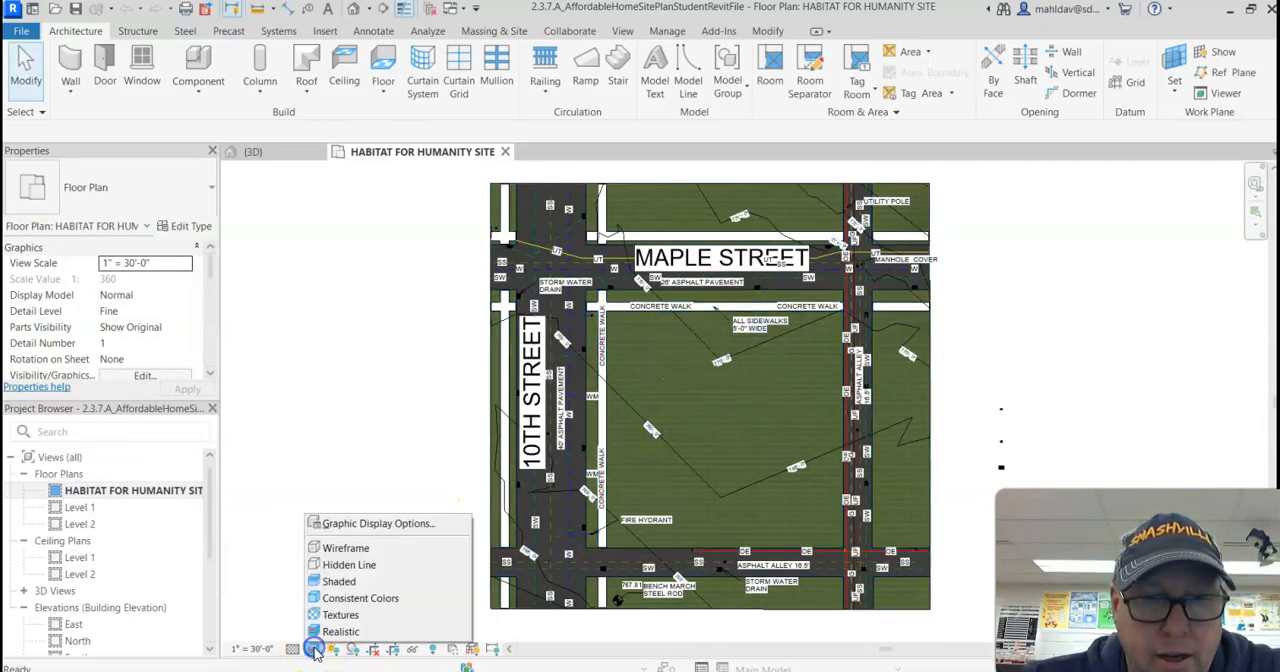
{"action": "left_click", "coordinate": [352, 565]}
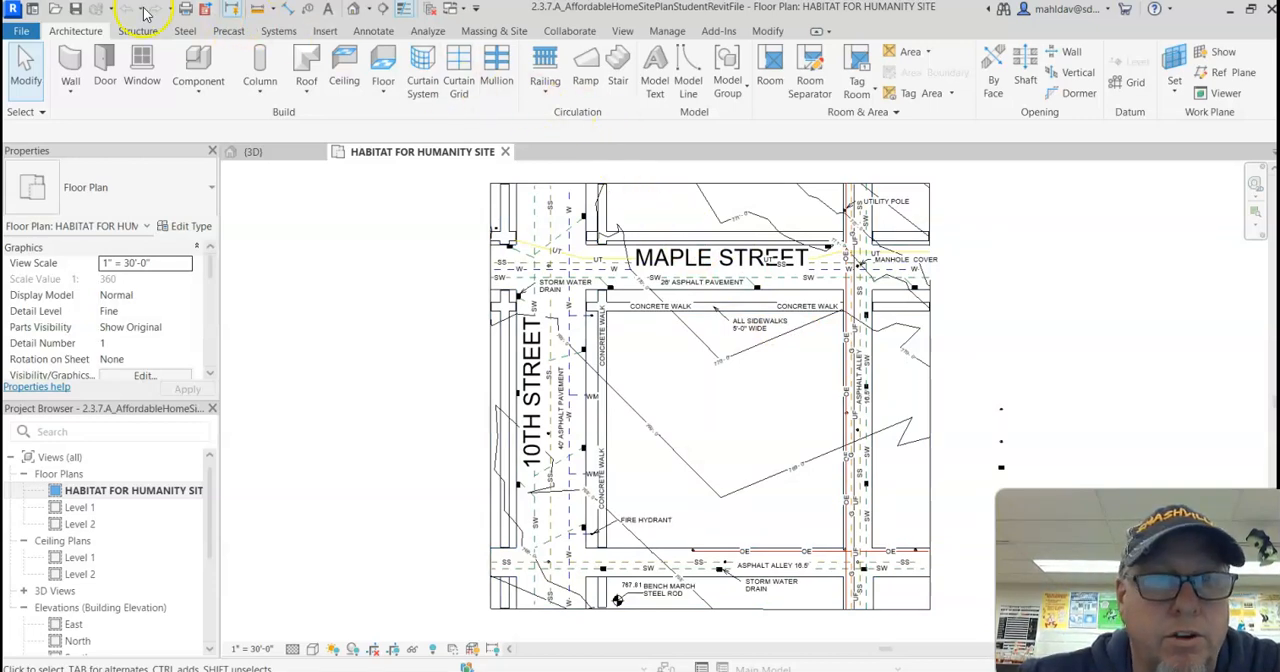
Step: Link the current house model, the file without a backup number, from the desktop's HABITAT HOUSE 2023 folder into the site plan
{"action": "left_click", "coordinate": [325, 31]}
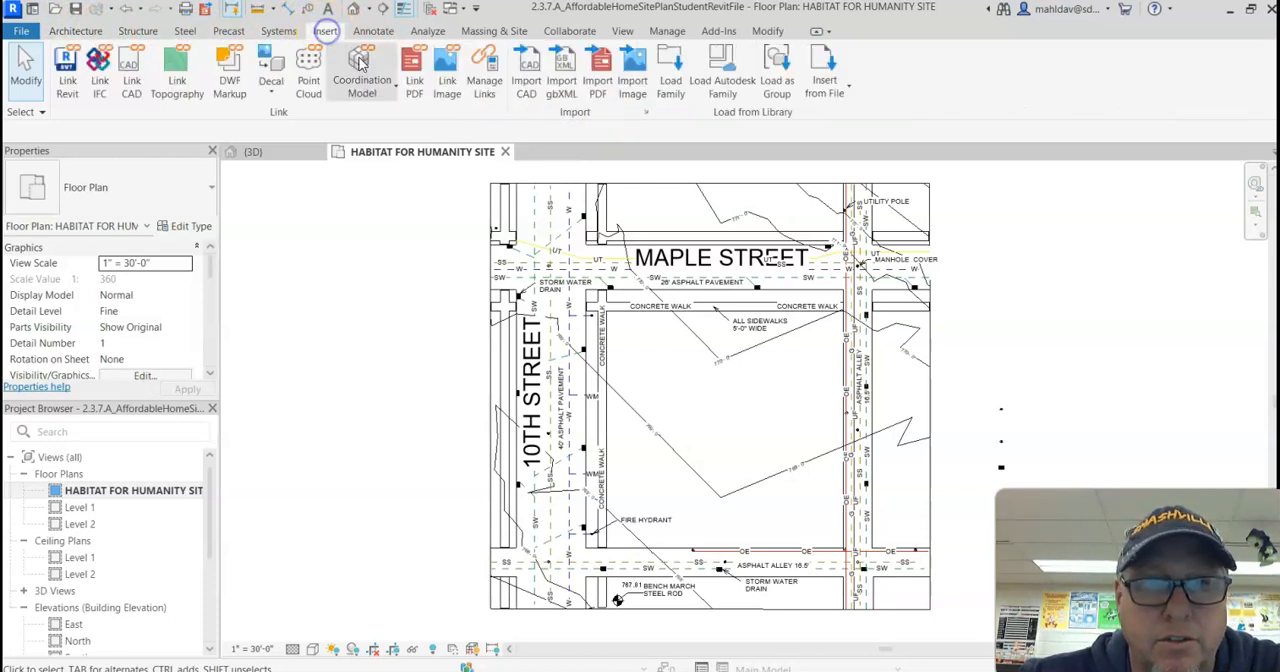
{"action": "left_click", "coordinate": [65, 68]}
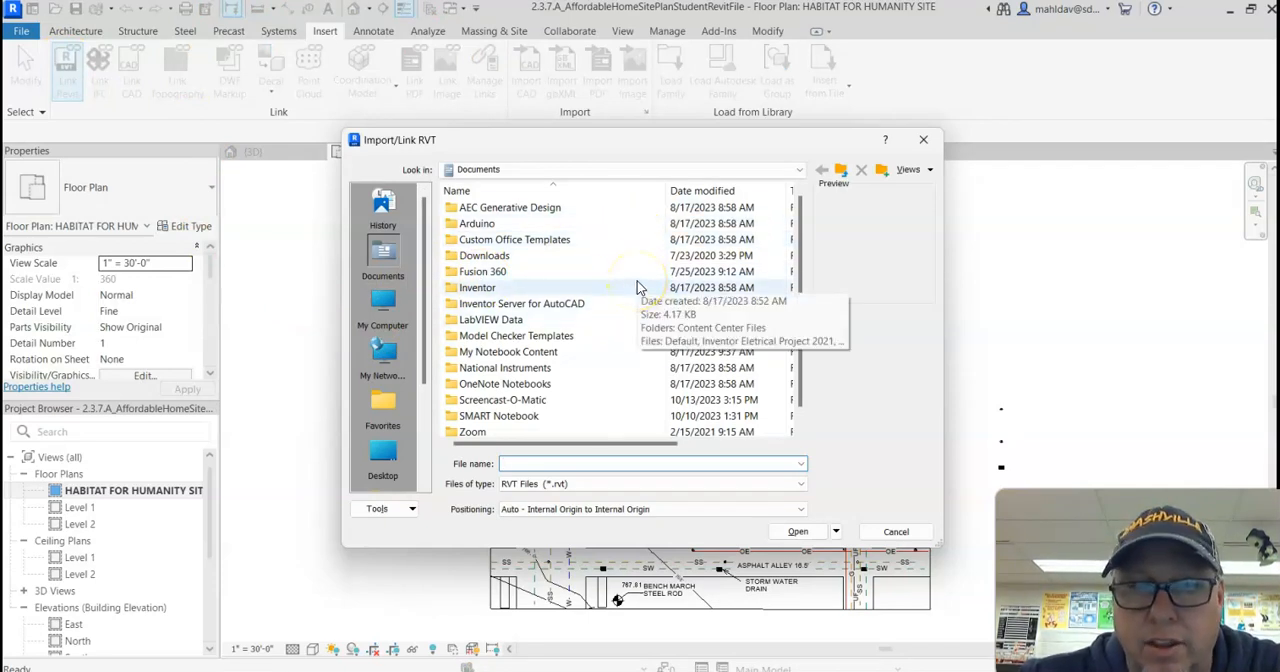
{"action": "left_click", "coordinate": [381, 457]}
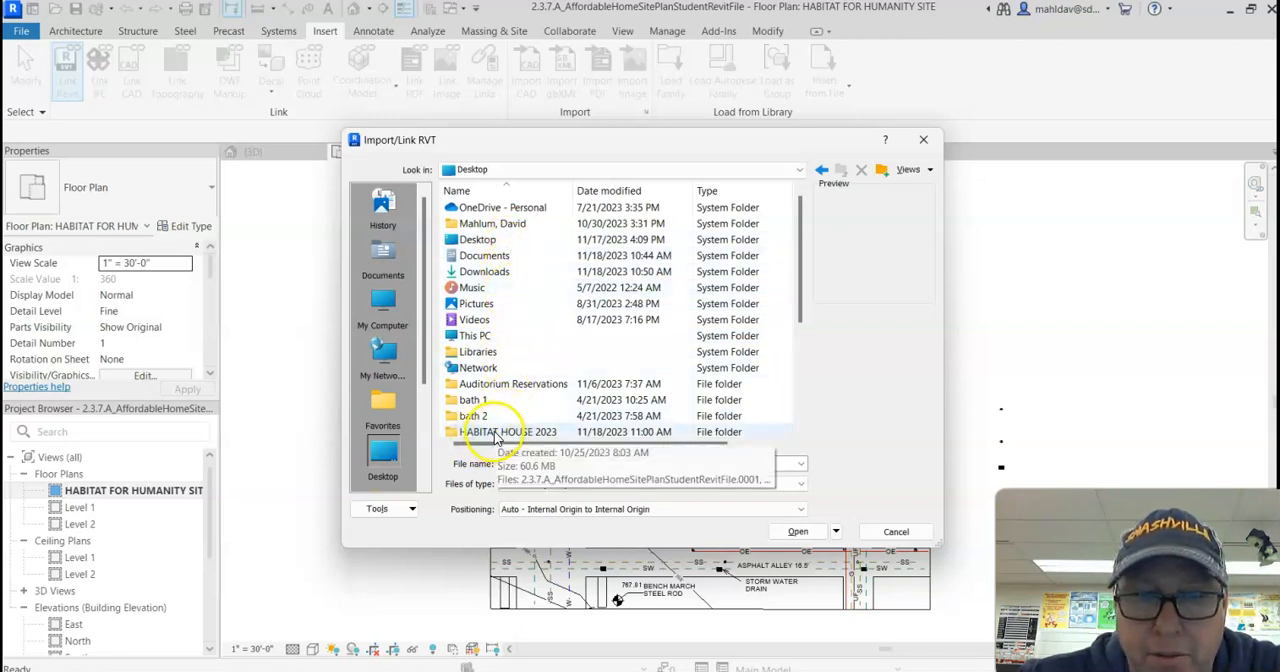
{"action": "scroll", "coordinate": [503, 438], "scroll_direction": "down", "scroll_amount": 1}
{"action": "double_click", "coordinate": [514, 387]}
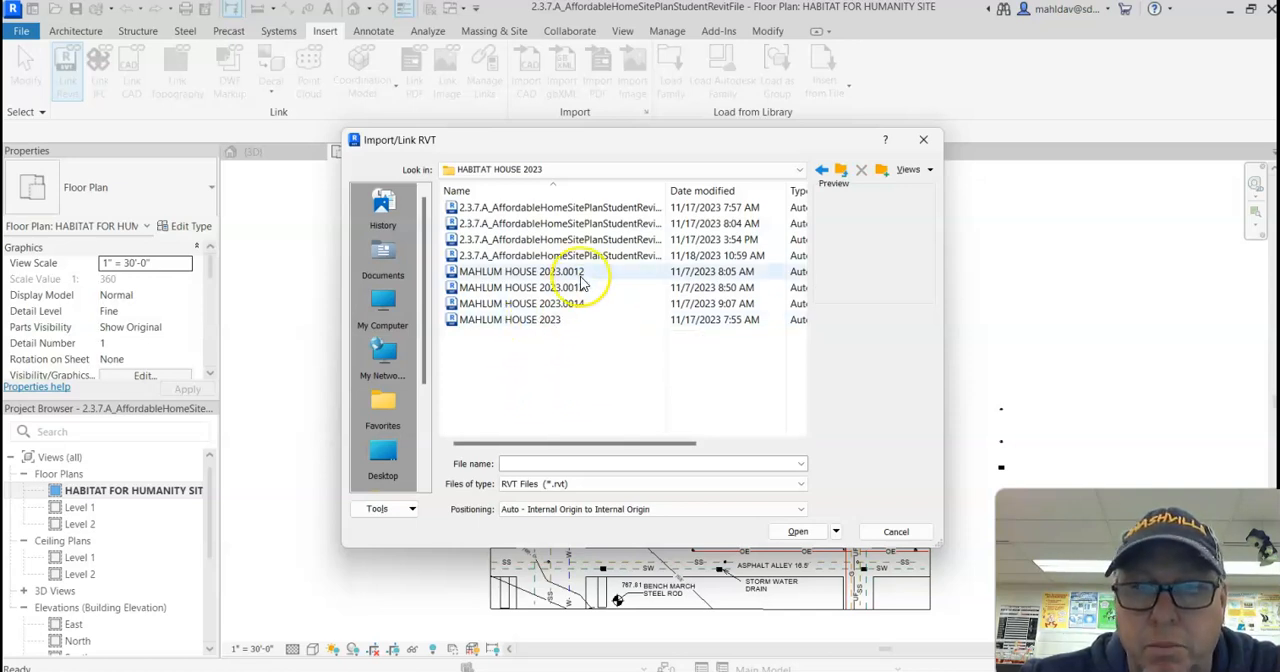
{"action": "left_click", "coordinate": [527, 321]}
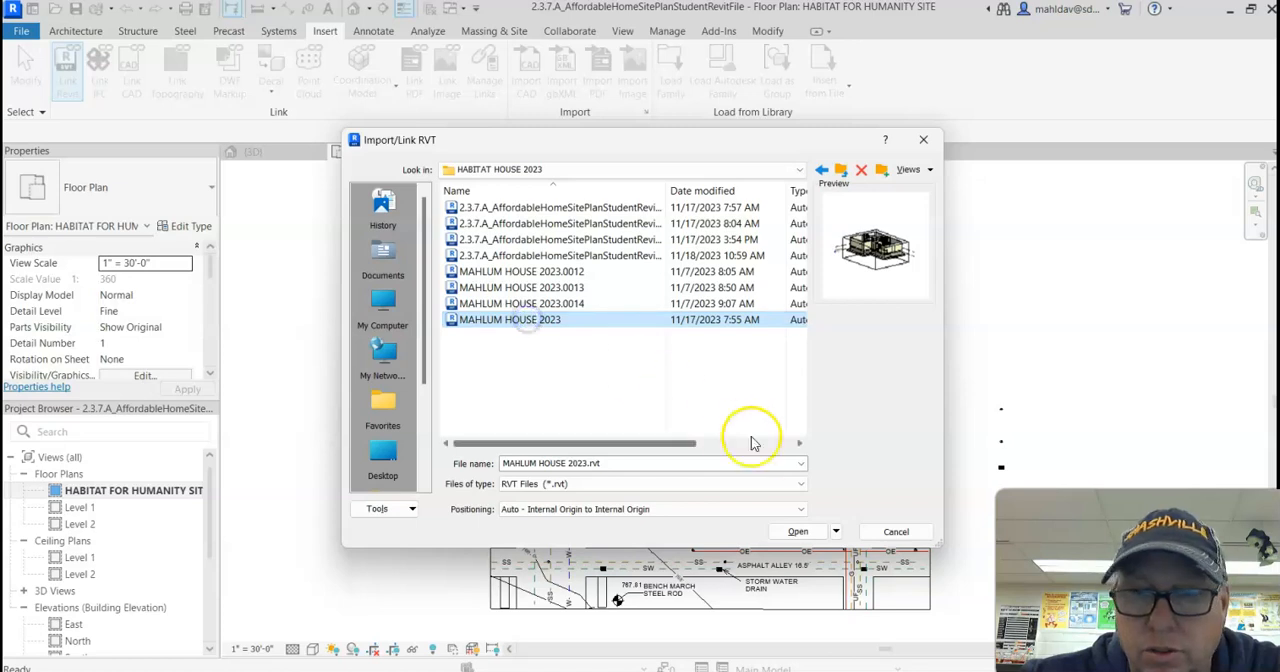
{"action": "left_click", "coordinate": [798, 532]}
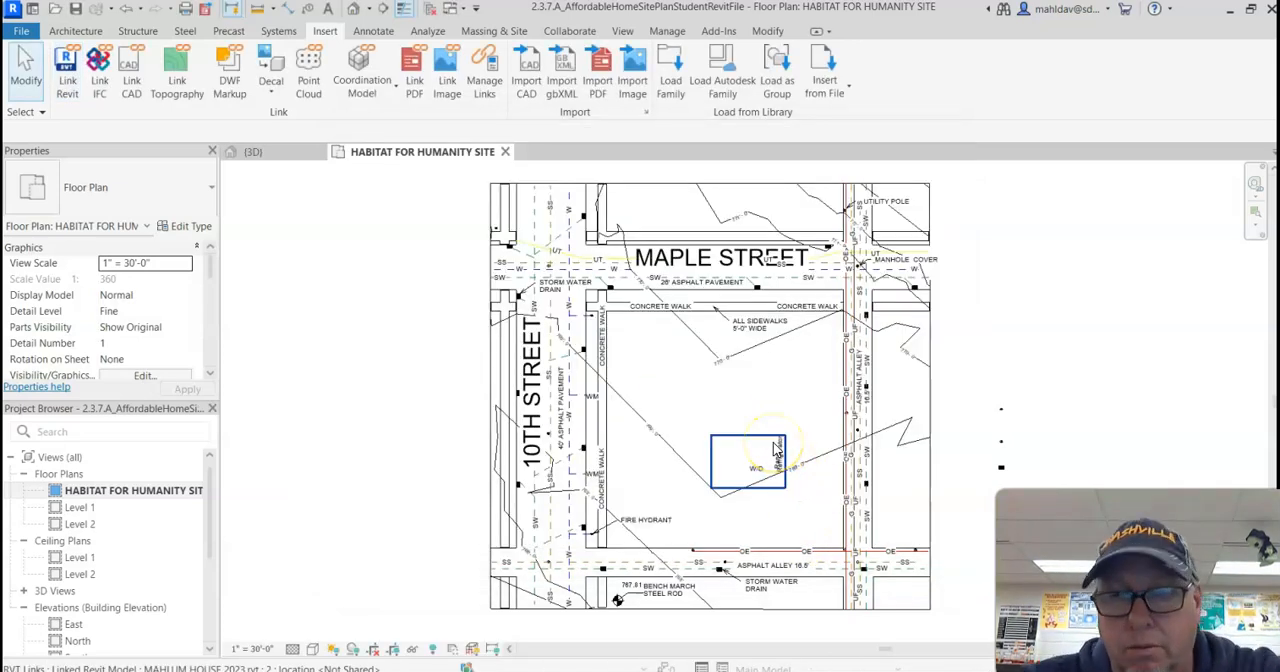
Step: Move the linked house up the lot toward Maple Street and closer to the asphalt alley
{"action": "left_click_drag", "start_coordinate": [748, 477], "coordinate": [774, 404]}
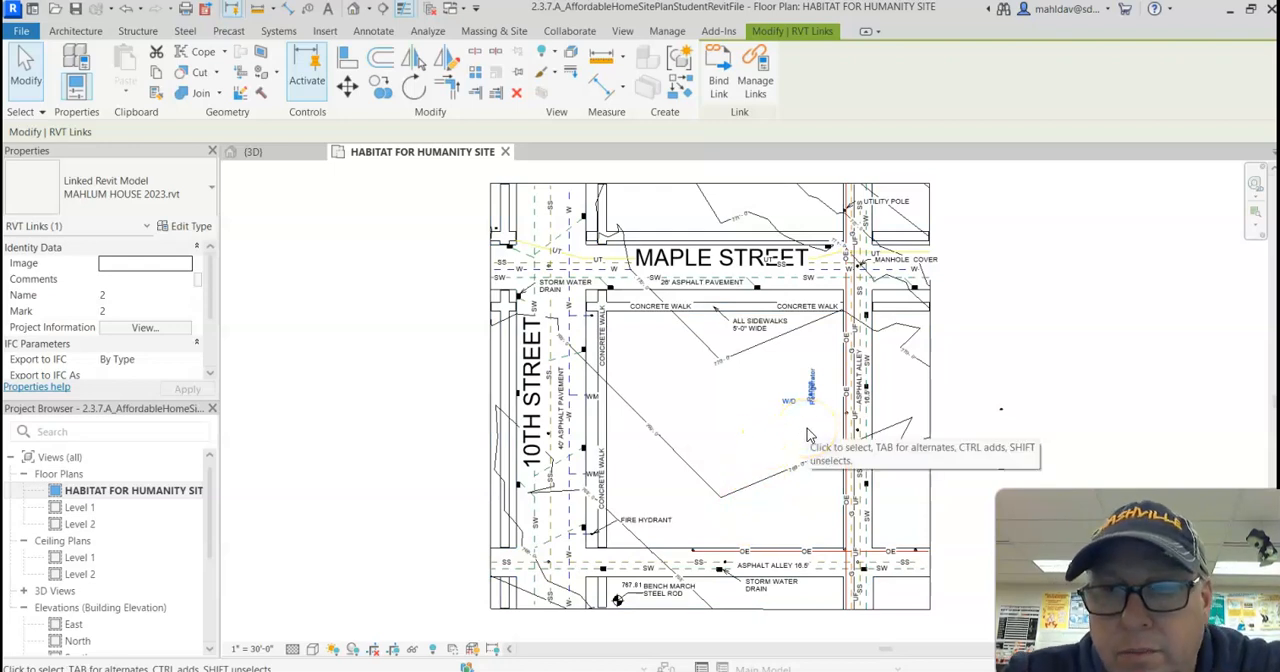
{"action": "left_click", "coordinate": [808, 383]}
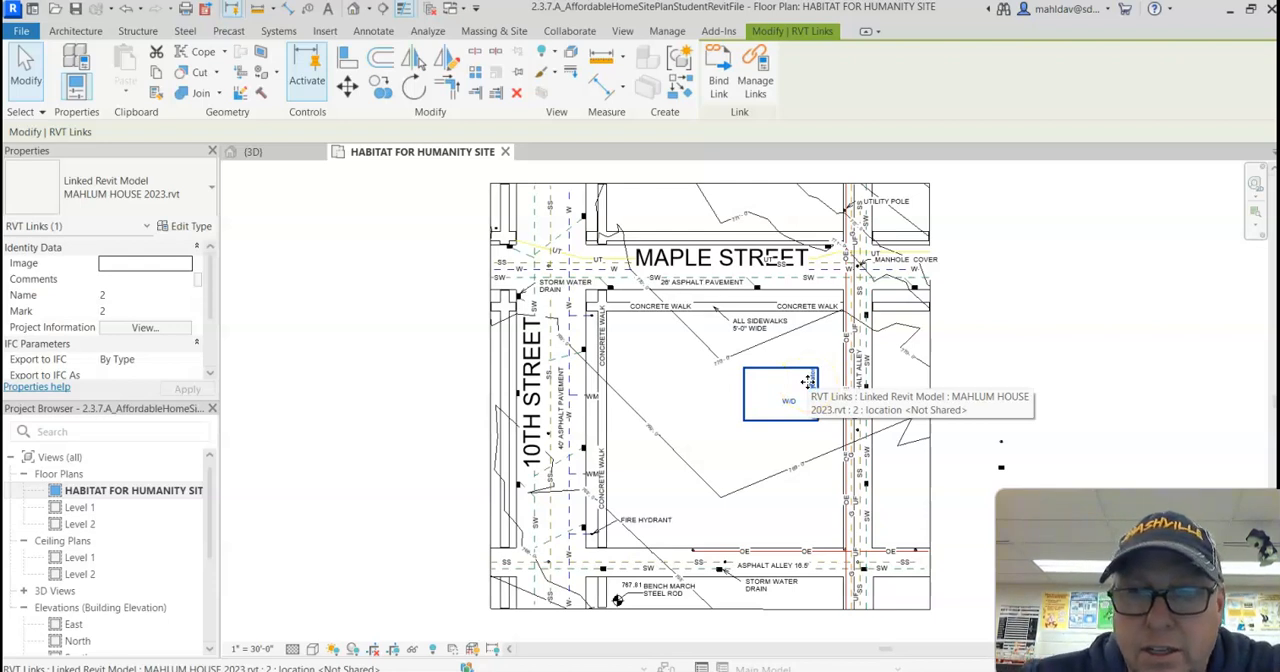
{"action": "scroll", "coordinate": [720, 368], "scroll_direction": "up", "scroll_amount": 4}
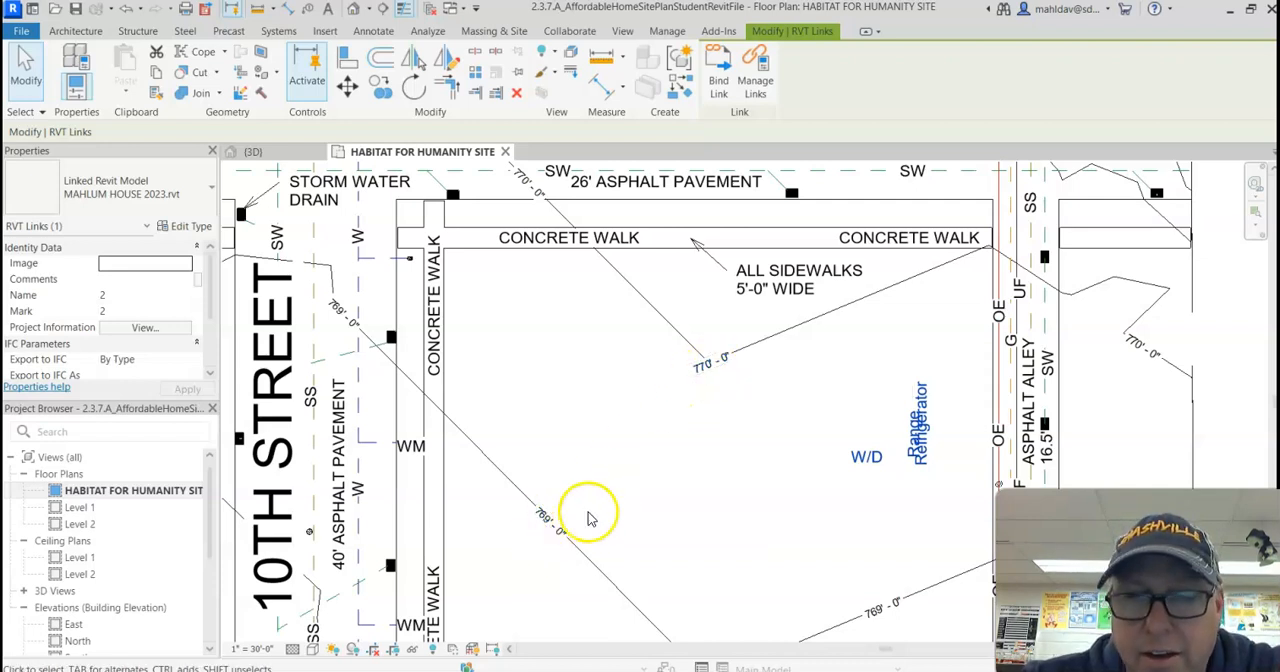
{"action": "scroll", "coordinate": [588, 518], "scroll_direction": "down", "scroll_amount": 2}
Step: Open the North elevation and select the linked house for a close view of its levels
{"action": "scroll", "coordinate": [105, 556], "scroll_direction": "down", "scroll_amount": 3}
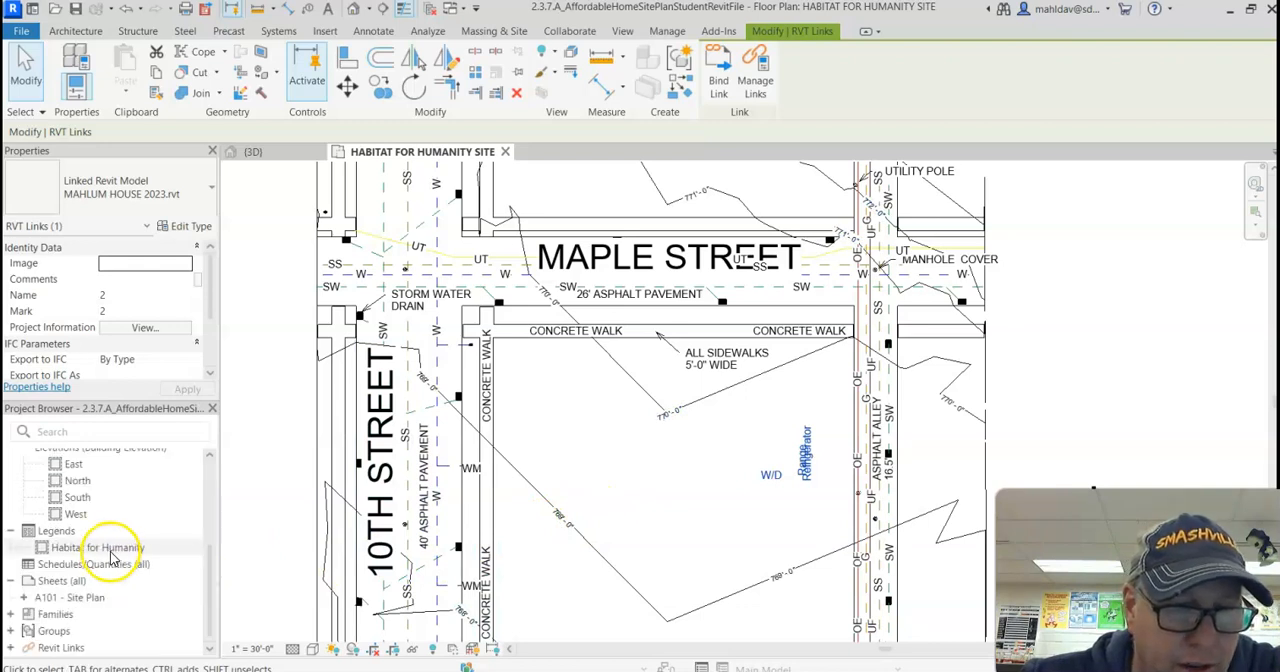
{"action": "scroll", "coordinate": [105, 560], "scroll_direction": "up", "scroll_amount": 2}
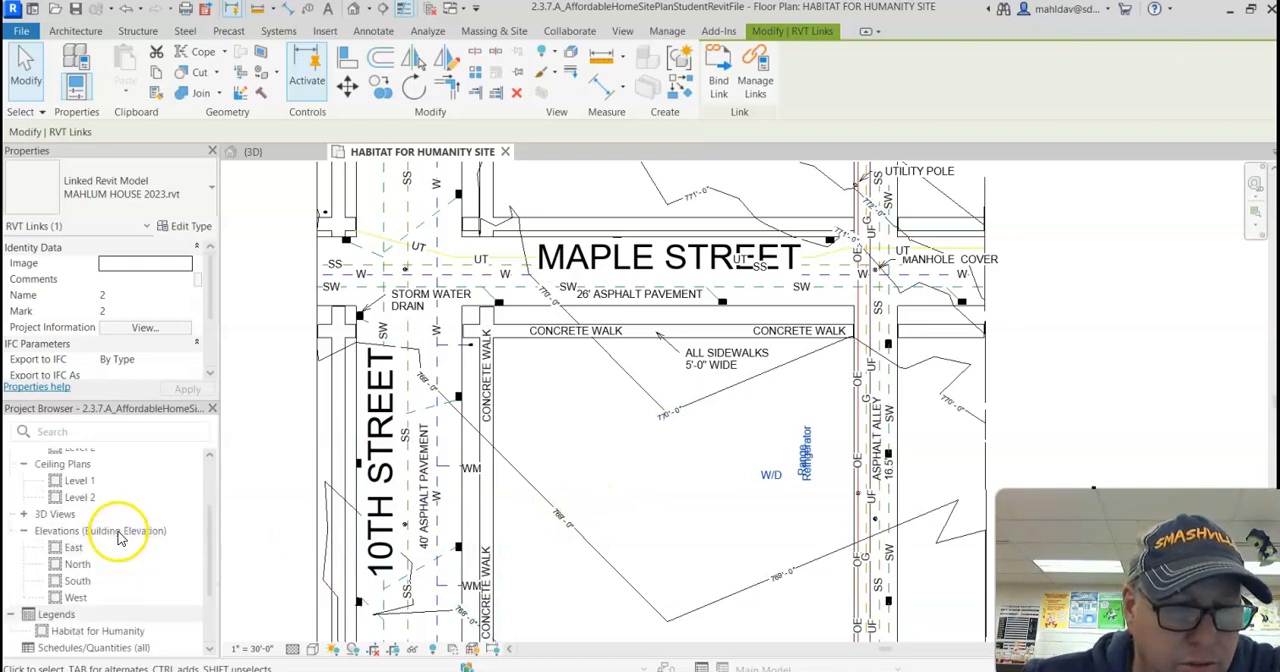
{"action": "left_click", "coordinate": [80, 567]}
{"action": "double_click", "coordinate": [80, 567]}
{"action": "left_click", "coordinate": [309, 574]}
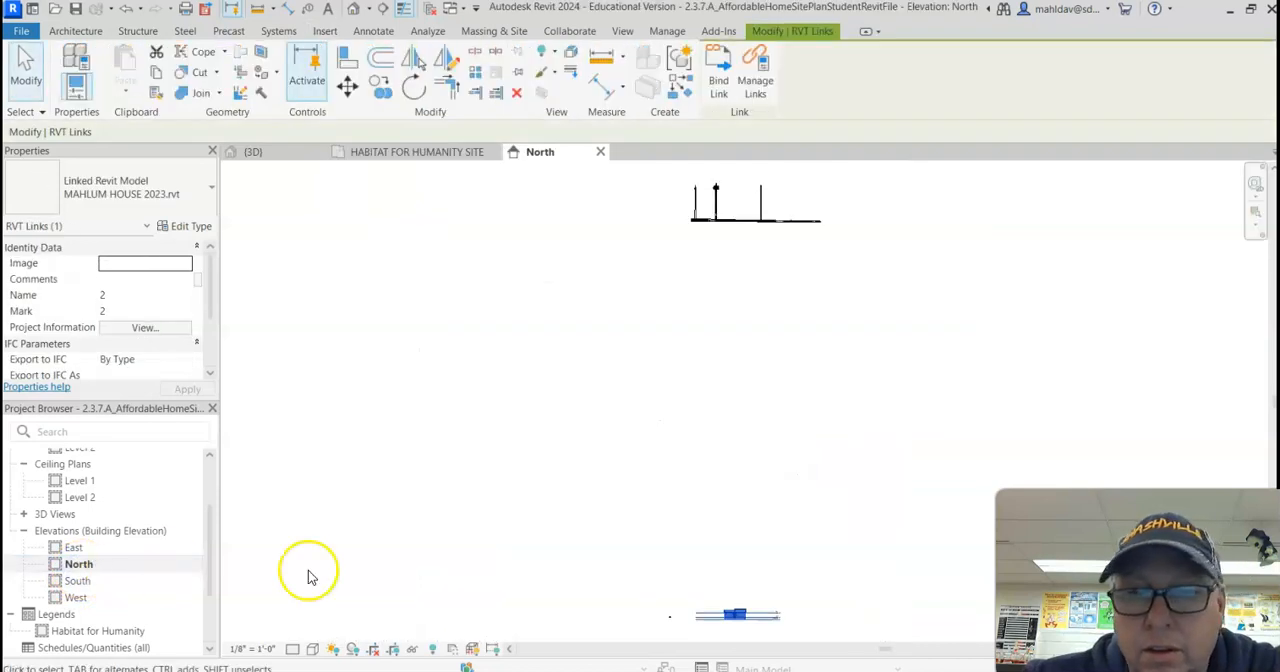
{"action": "left_click", "coordinate": [752, 614]}
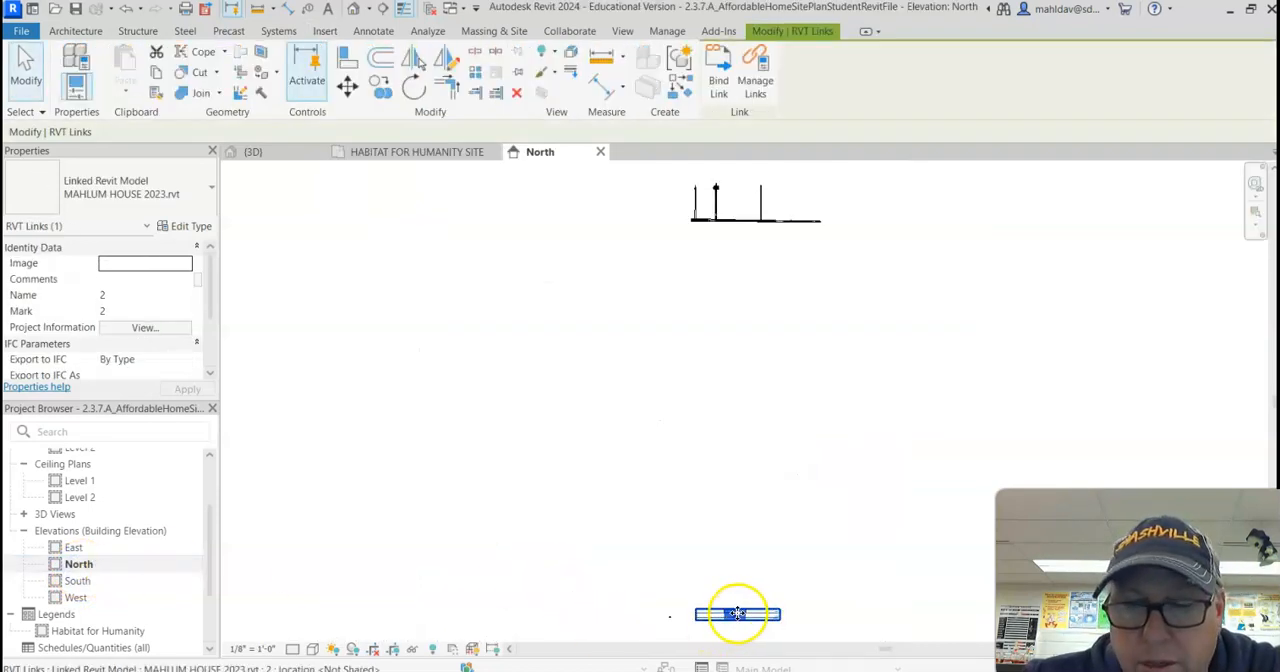
{"action": "scroll", "coordinate": [745, 618], "scroll_direction": "up", "scroll_amount": 5}
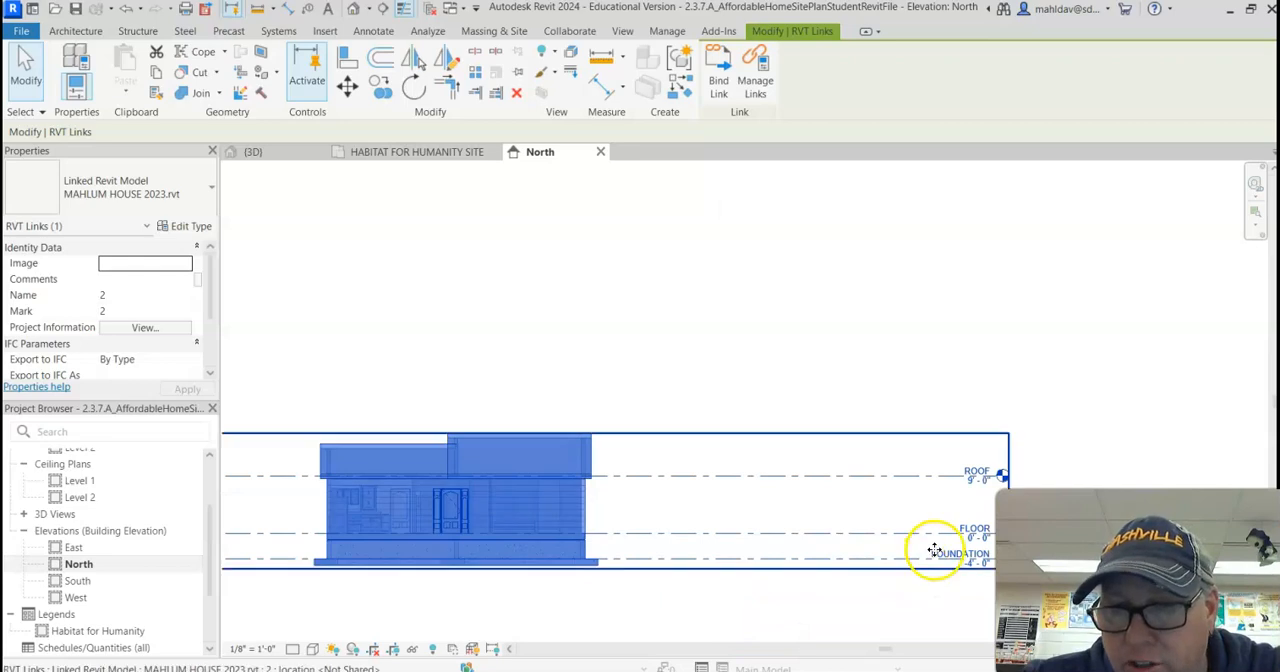
Step: Move the linked house vertically in the North elevation up to the ground level of the site
{"action": "scroll", "coordinate": [960, 553], "scroll_direction": "down", "scroll_amount": 8}
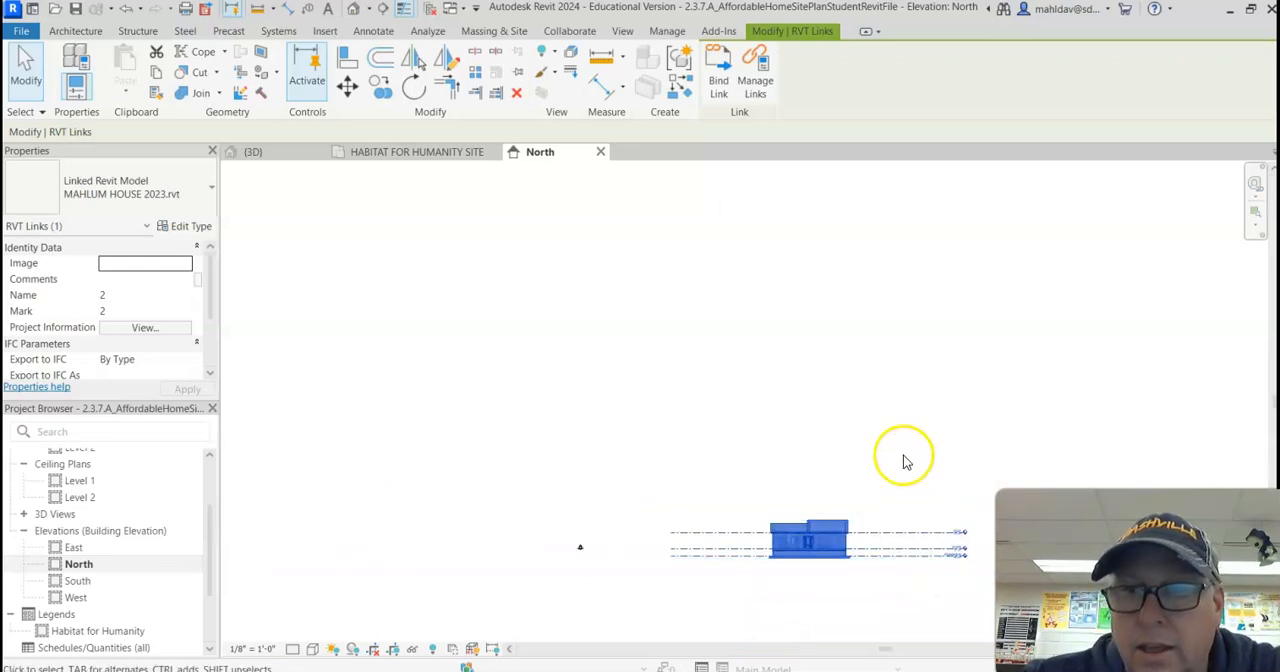
{"action": "middle_click_drag", "start_coordinate": [909, 331], "coordinate": [855, 451]}
{"action": "scroll", "coordinate": [844, 439], "scroll_direction": "down", "scroll_amount": 5}
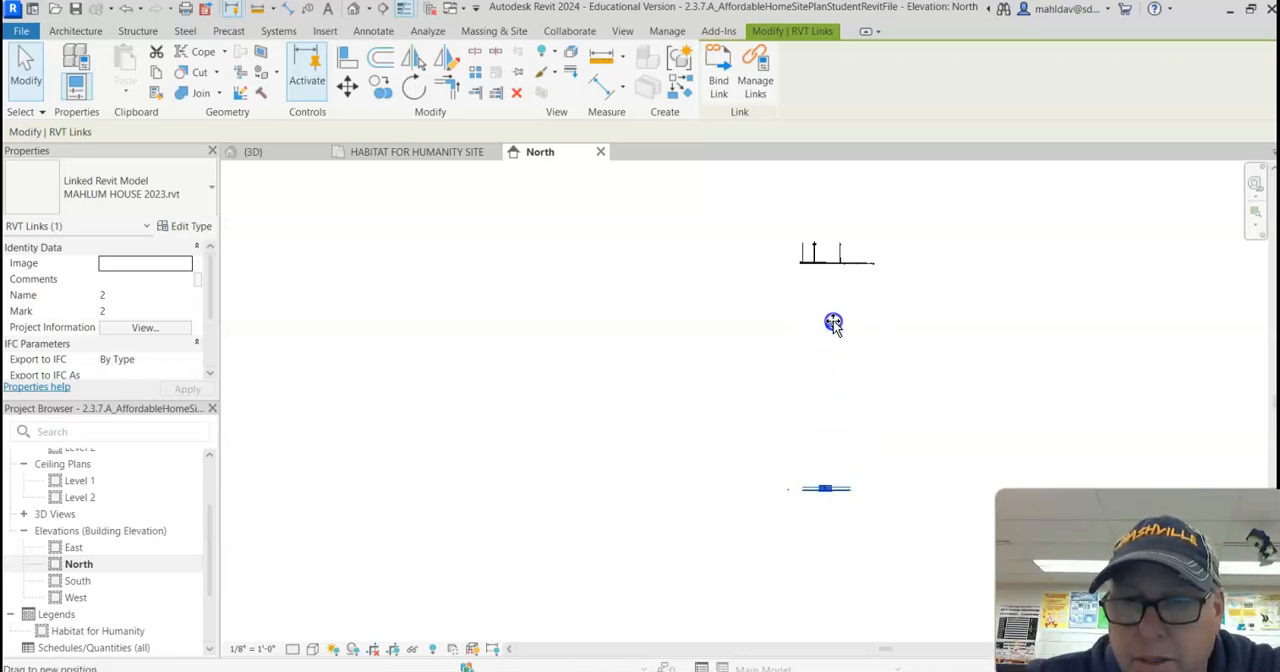
{"action": "left_click_drag", "start_coordinate": [838, 275], "coordinate": [835, 266]}
{"action": "scroll", "coordinate": [835, 262], "scroll_direction": "up", "scroll_amount": 8}
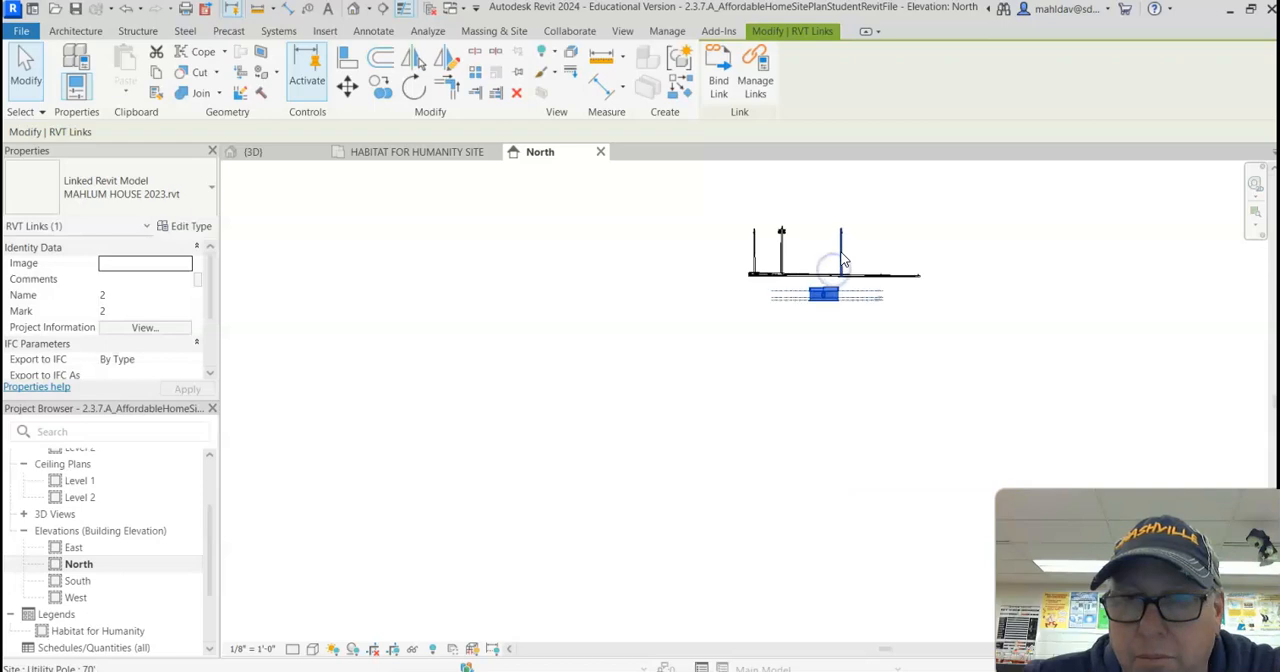
{"action": "left_click_drag", "start_coordinate": [846, 374], "coordinate": [820, 288]}
{"action": "left_click", "coordinate": [766, 383]}
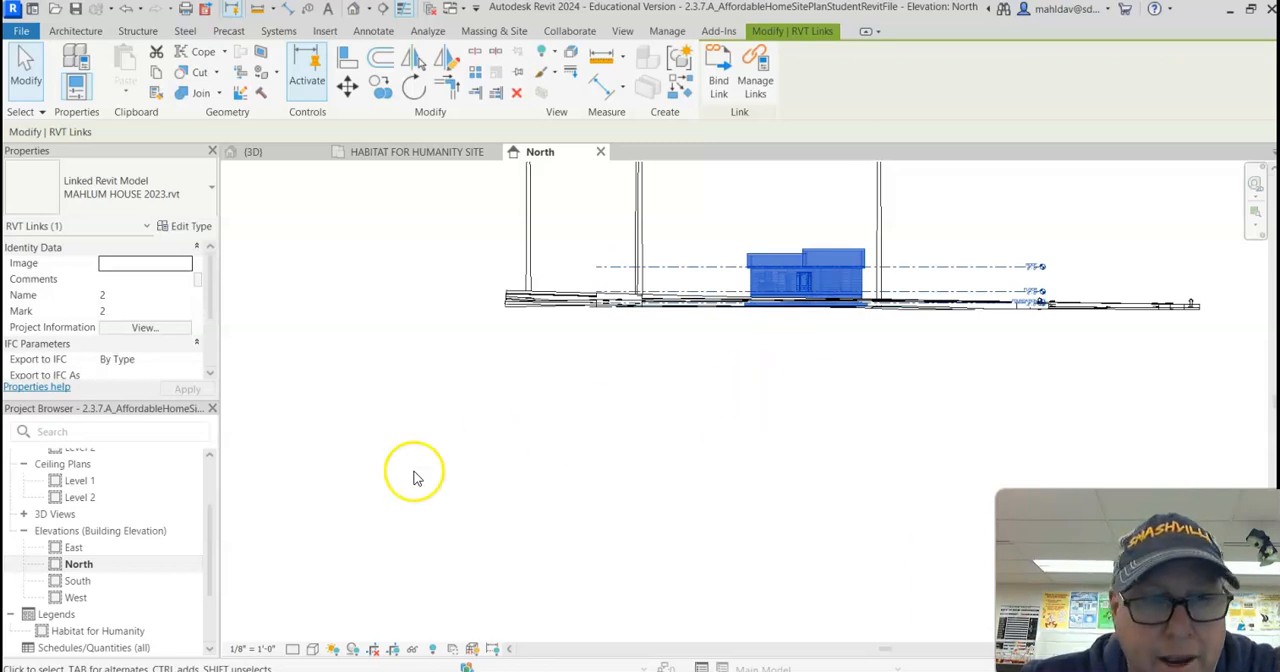
Step: Open the HABITAT FOR HUMANITY SITE floor plan and nudge the linked house toward the asphalt alley and slightly toward Maple Street
{"action": "scroll", "coordinate": [137, 534], "scroll_direction": "up", "scroll_amount": 3}
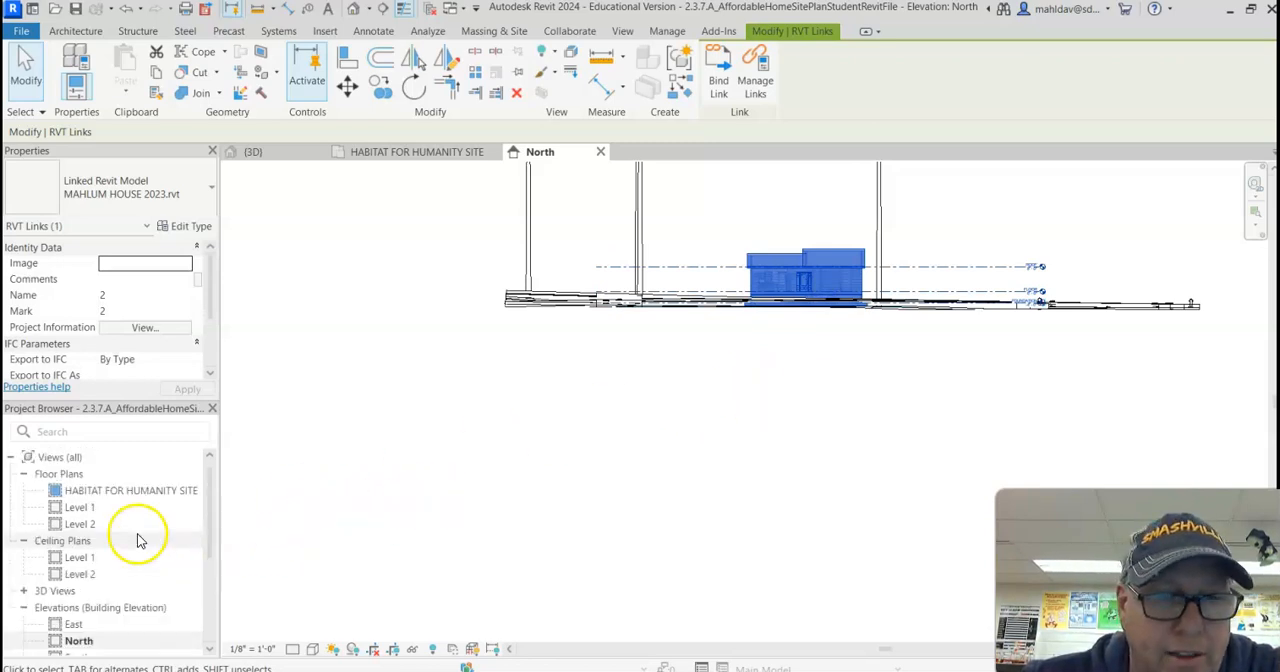
{"action": "double_click", "coordinate": [100, 490]}
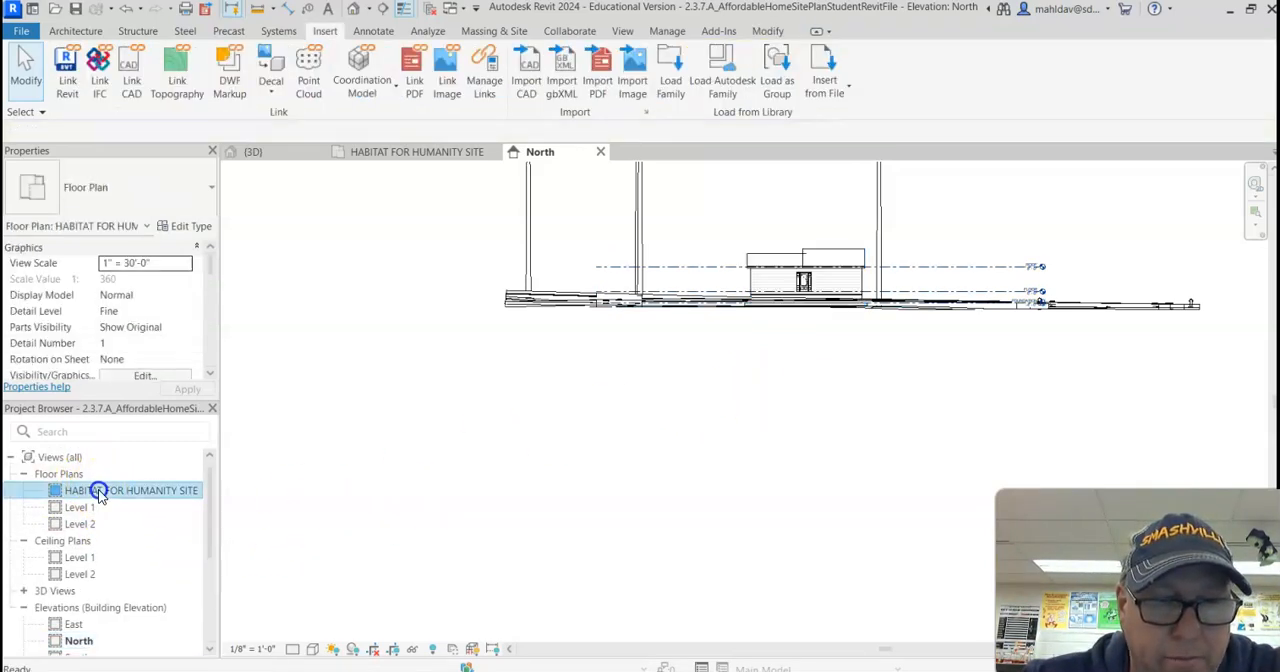
{"action": "left_click", "coordinate": [1098, 427]}
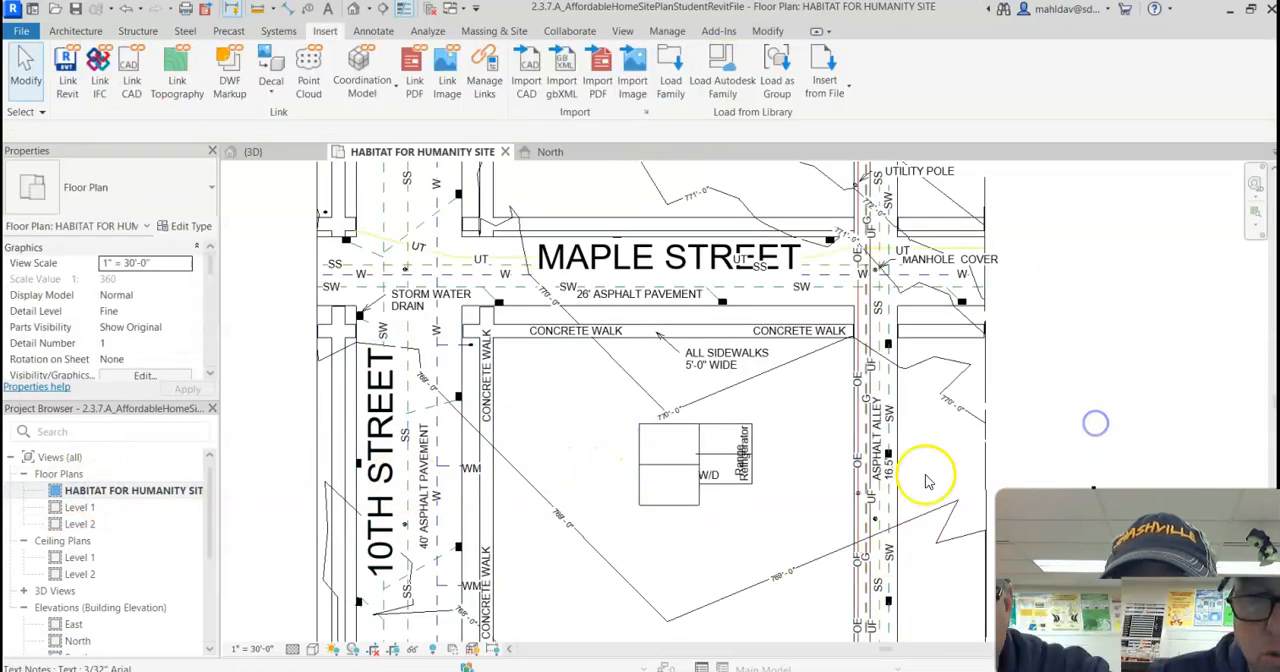
{"action": "left_click", "coordinate": [683, 473]}
{"action": "key", "text": "Right"}
{"action": "key", "text": "Right"}
{"action": "key", "text": "Right"}
{"action": "key", "text": "Right"}
{"action": "key", "text": "Right"}
{"action": "key", "text": "Right"}
{"action": "key", "text": "Right"}
{"action": "key", "text": "Right"}
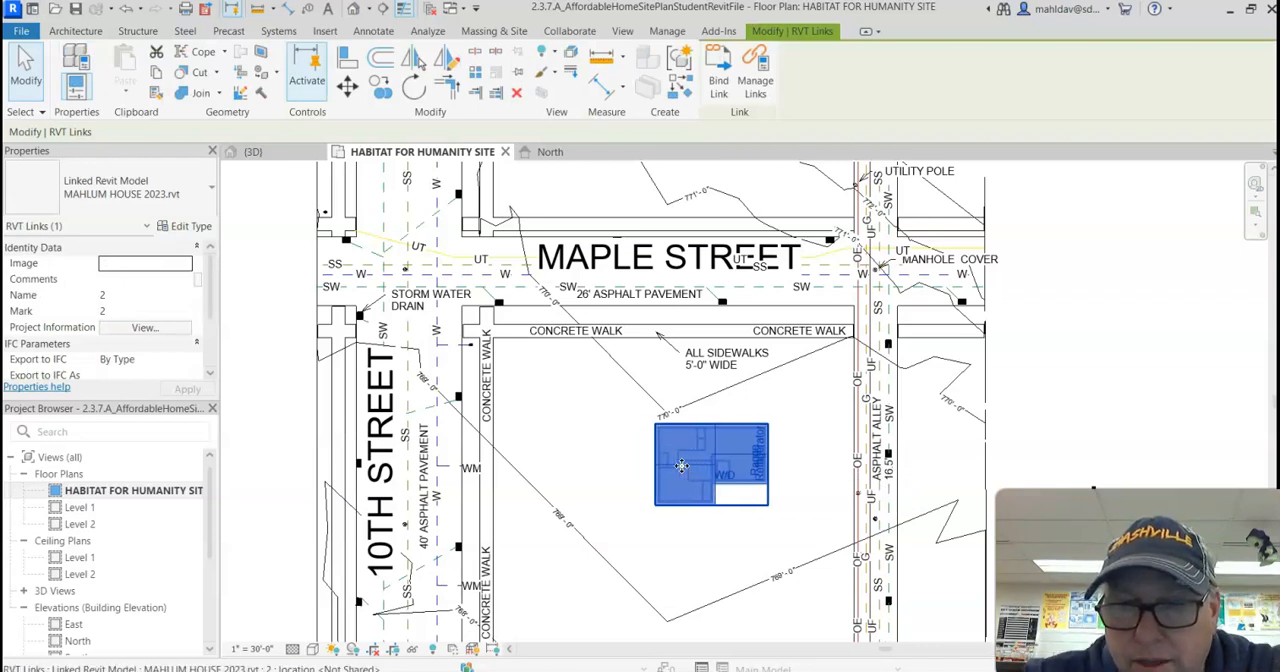
{"action": "key", "text": "Right"}
{"action": "key", "text": "Right"}
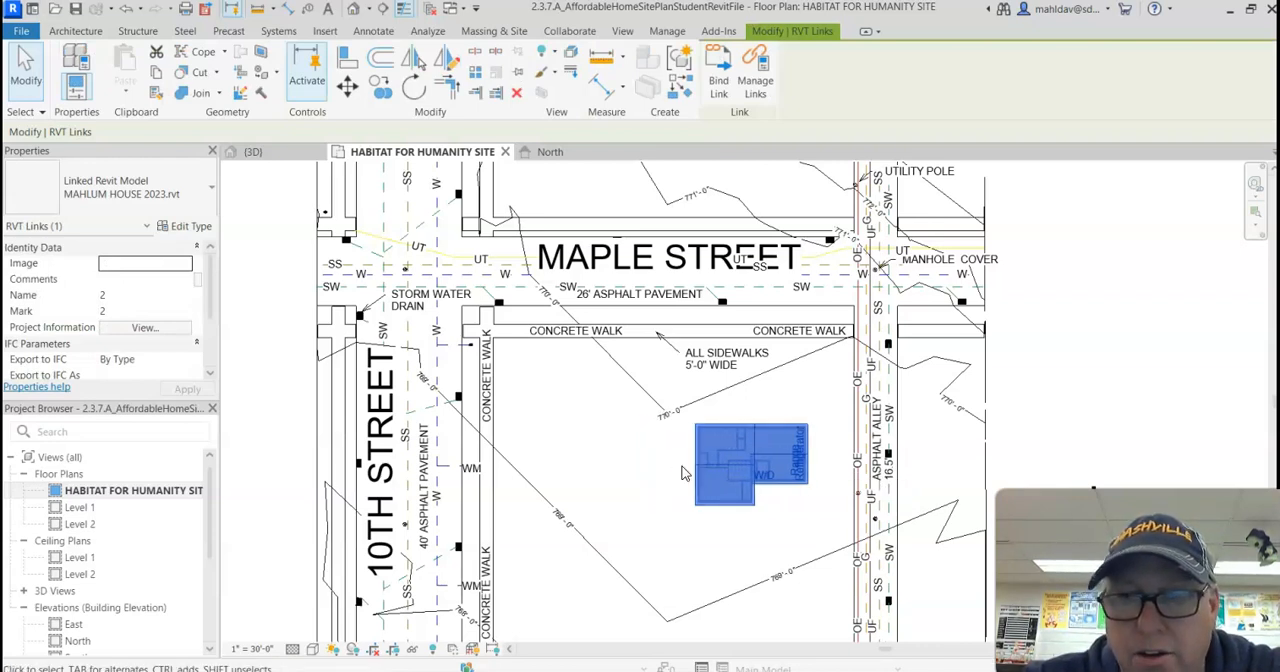
{"action": "key", "text": "Up"}
{"action": "key", "text": "Up"}
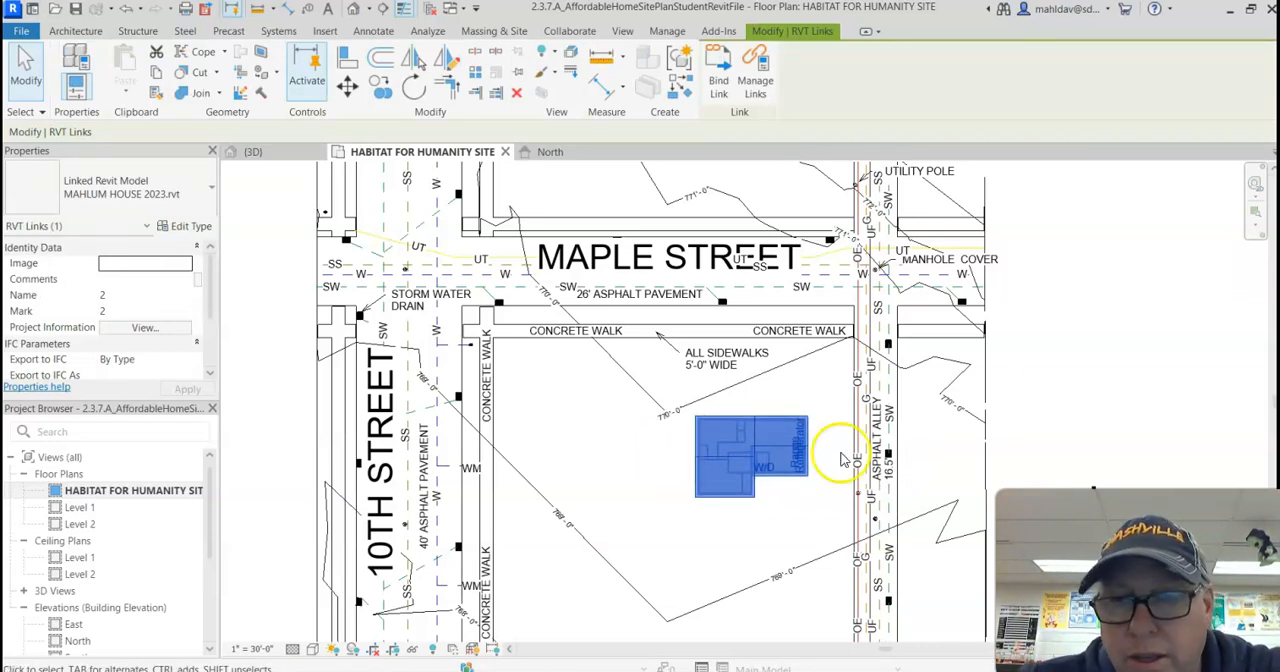
{"action": "left_click", "coordinate": [1038, 385]}
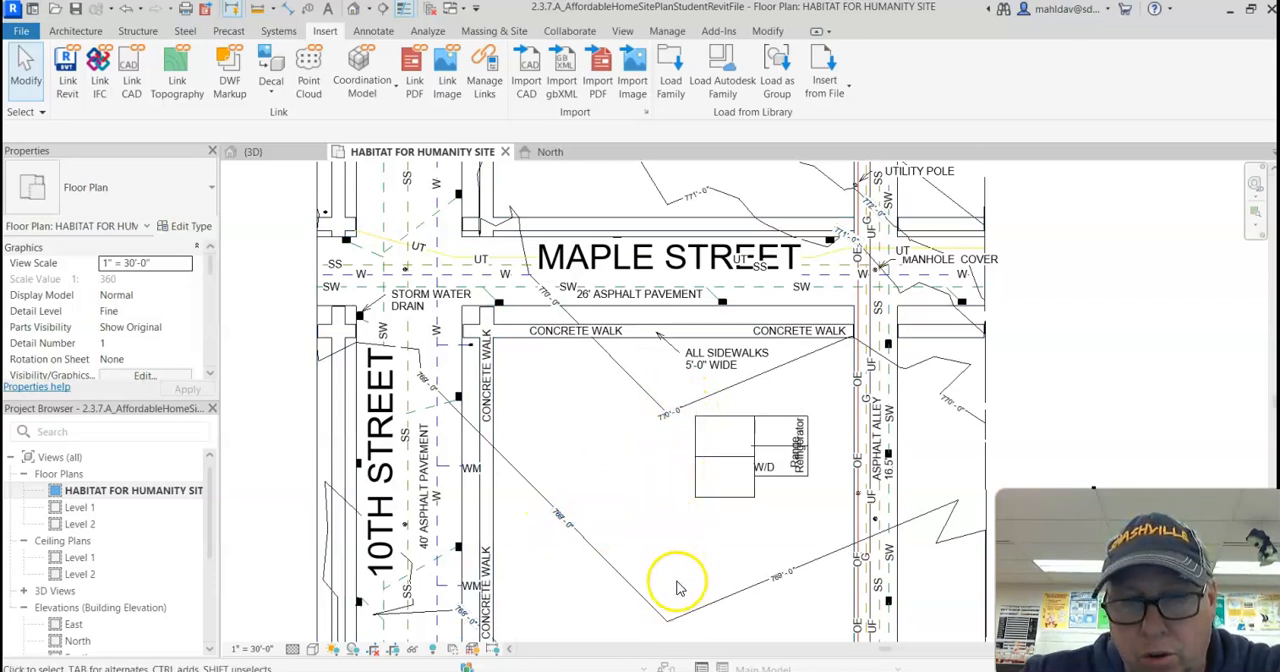
Step: Bring up the massing and site tools and examine the house's position between the contour lines and streets
{"action": "scroll", "coordinate": [672, 550], "scroll_direction": "down", "scroll_amount": 4}
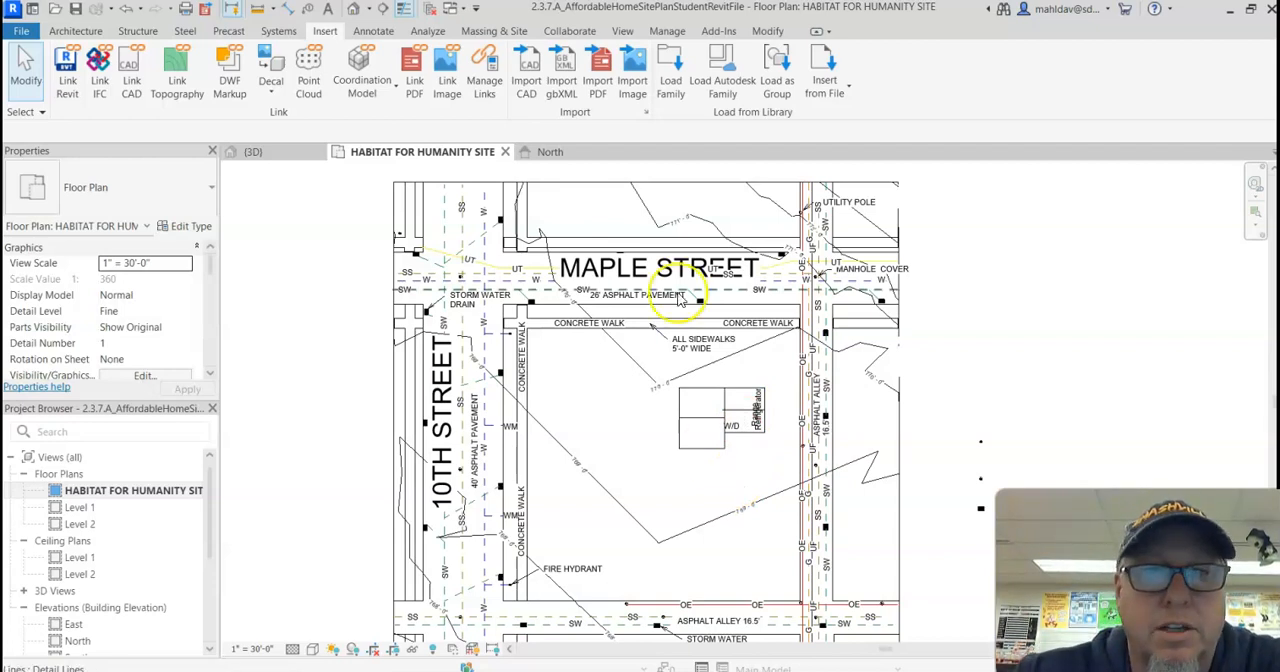
{"action": "left_click", "coordinate": [489, 32]}
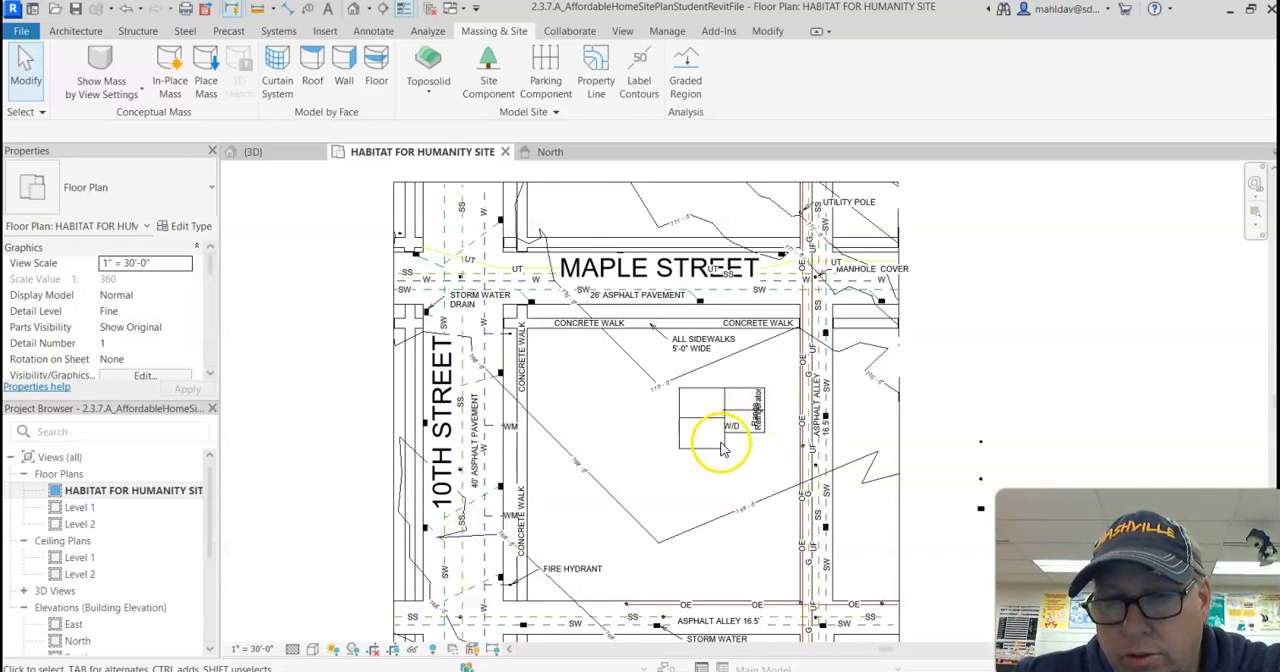
{"action": "scroll", "coordinate": [722, 444], "scroll_direction": "up", "scroll_amount": 2}
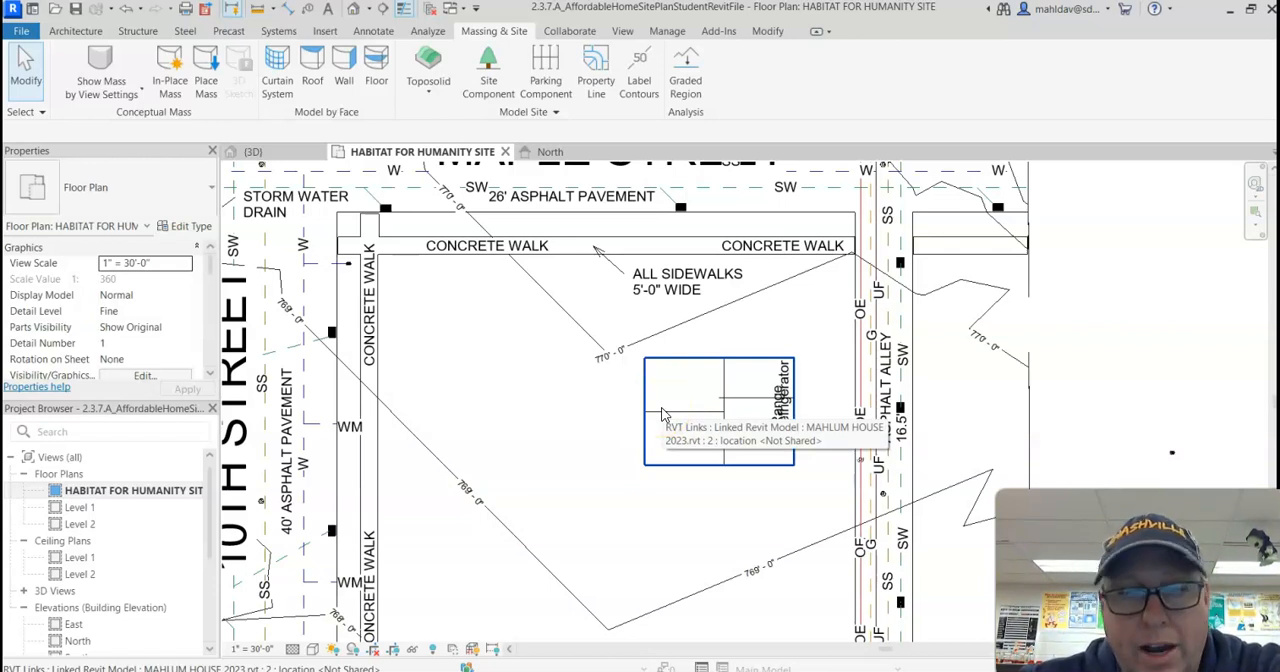
{"action": "left_click", "coordinate": [616, 434]}
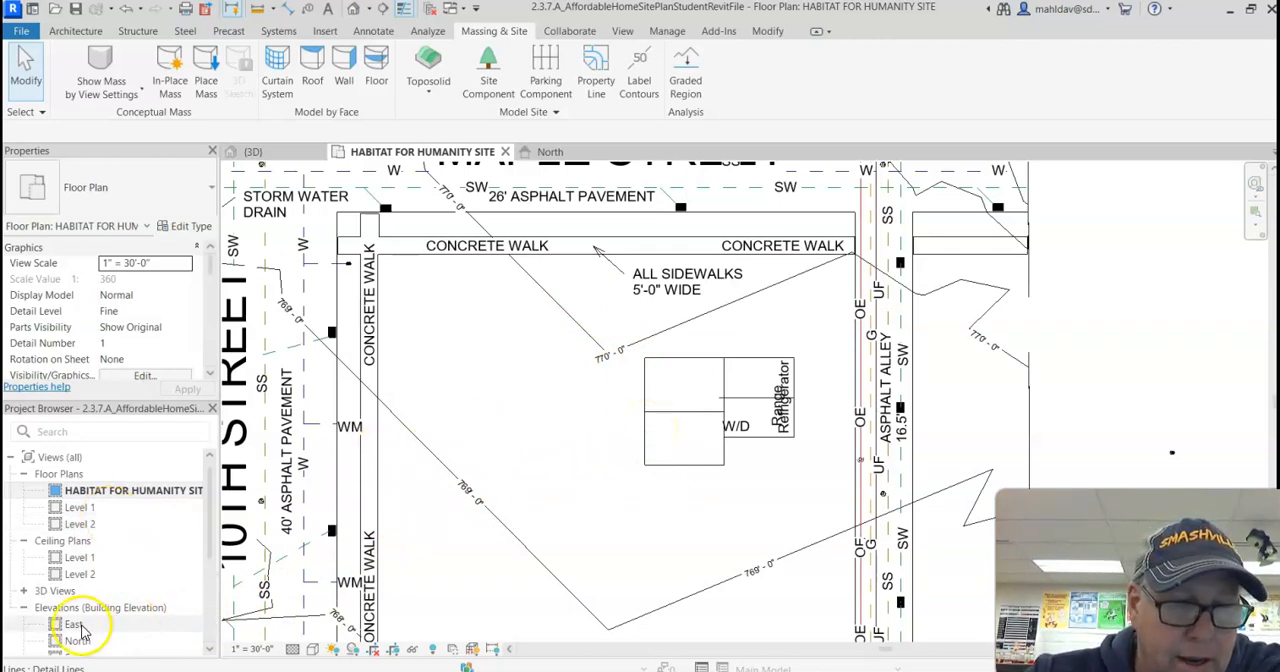
Step: Open the East elevation and get a close view of the house where it meets the ground
{"action": "double_click", "coordinate": [76, 625]}
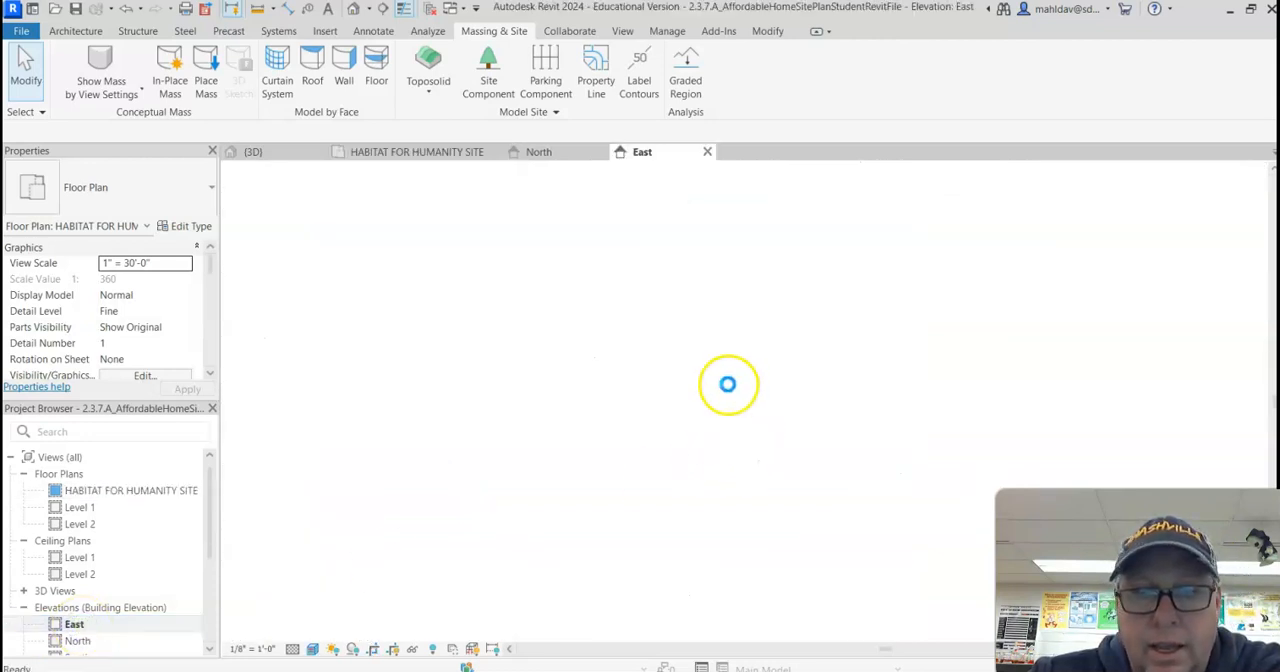
{"action": "scroll", "coordinate": [729, 322], "scroll_direction": "up", "scroll_amount": 2}
{"action": "scroll", "coordinate": [745, 335], "scroll_direction": "up", "scroll_amount": 5}
{"action": "scroll", "coordinate": [760, 340], "scroll_direction": "down", "scroll_amount": 5}
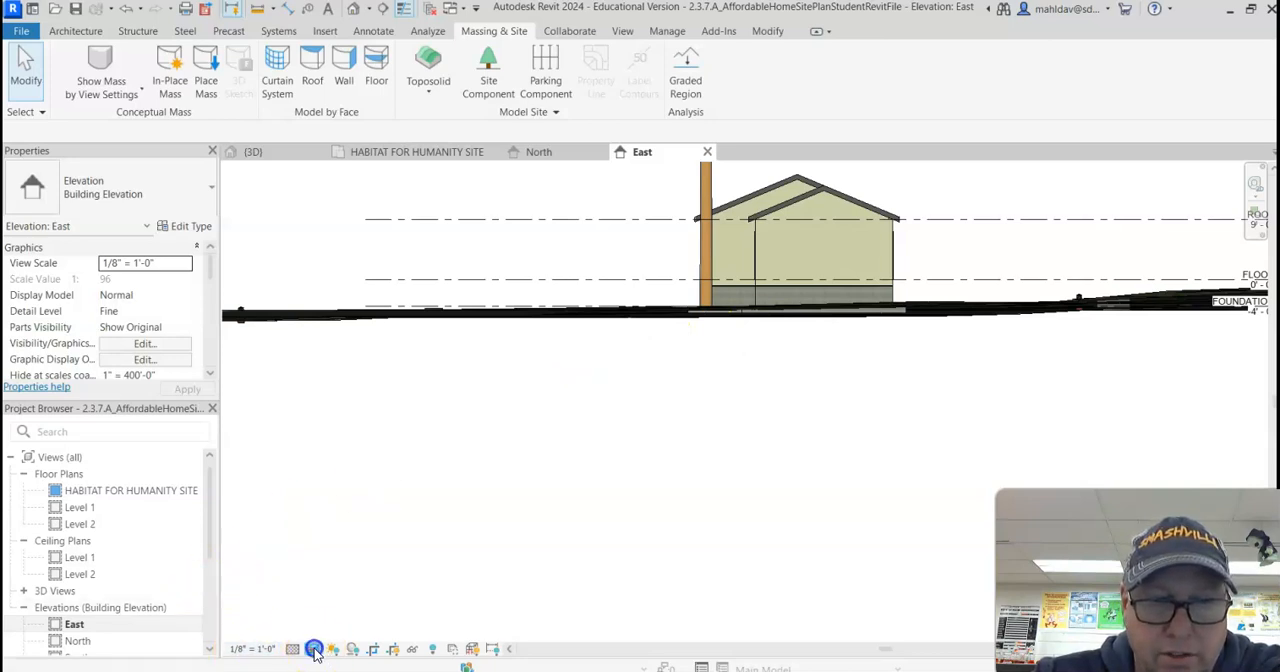
Step: Try the Hidden Line visual style in the East elevation and set the view to Realistic
{"action": "left_click", "coordinate": [314, 650]}
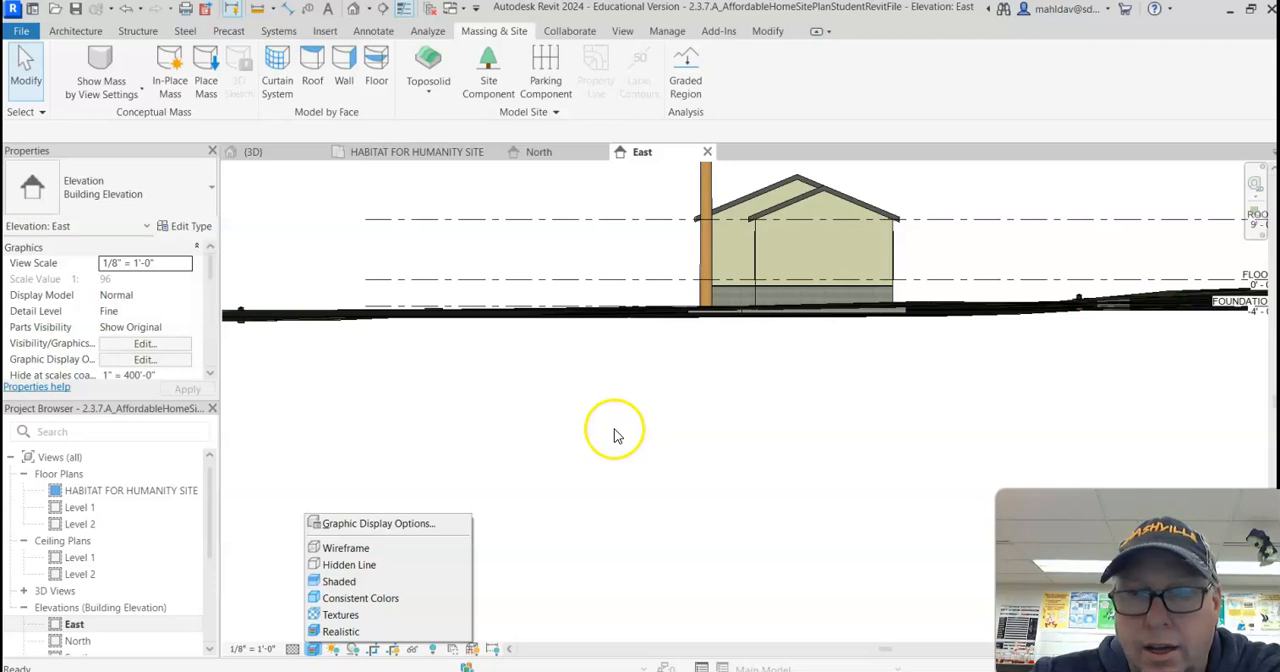
{"action": "left_click", "coordinate": [336, 565]}
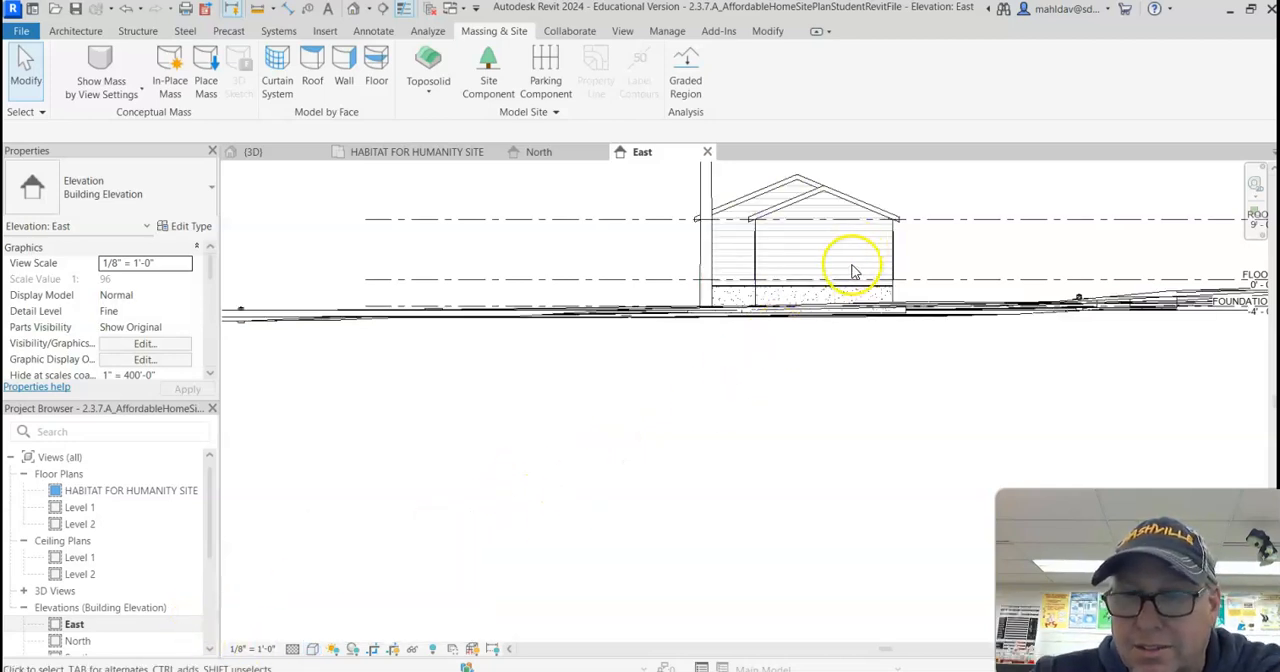
{"action": "left_click", "coordinate": [314, 649]}
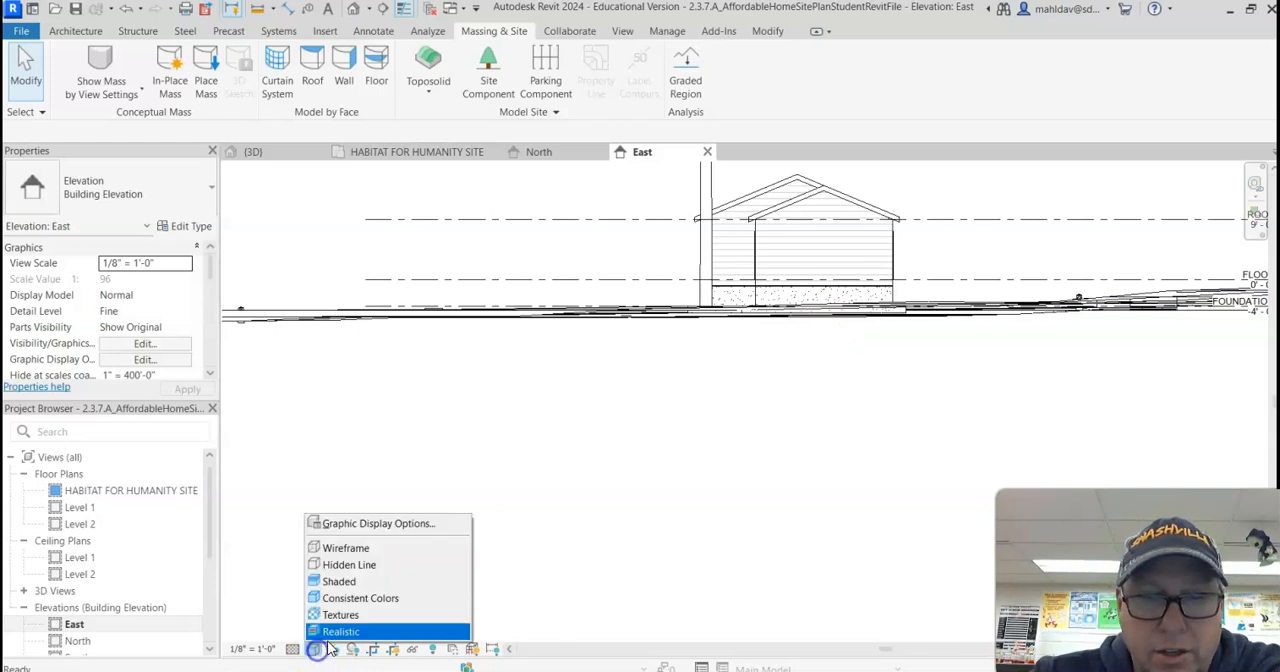
{"action": "left_click", "coordinate": [340, 631]}
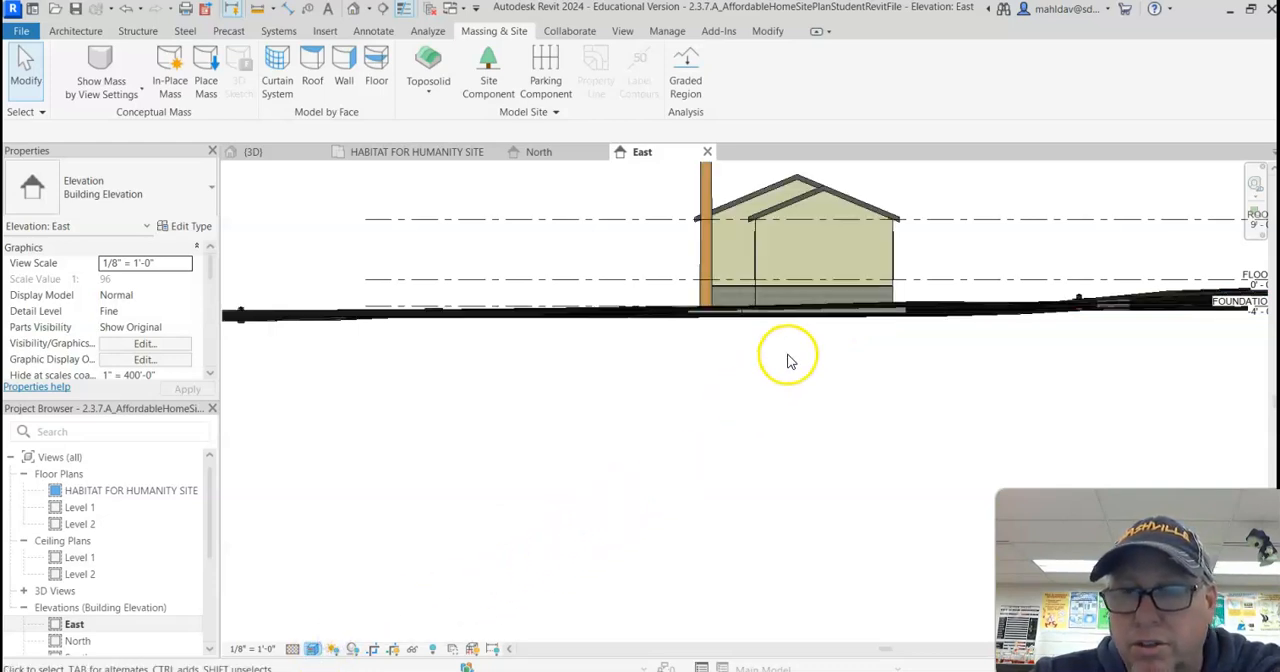
Step: Nudge the linked house down in the East elevation to sink its footing below the ground surface
{"action": "left_click", "coordinate": [857, 287]}
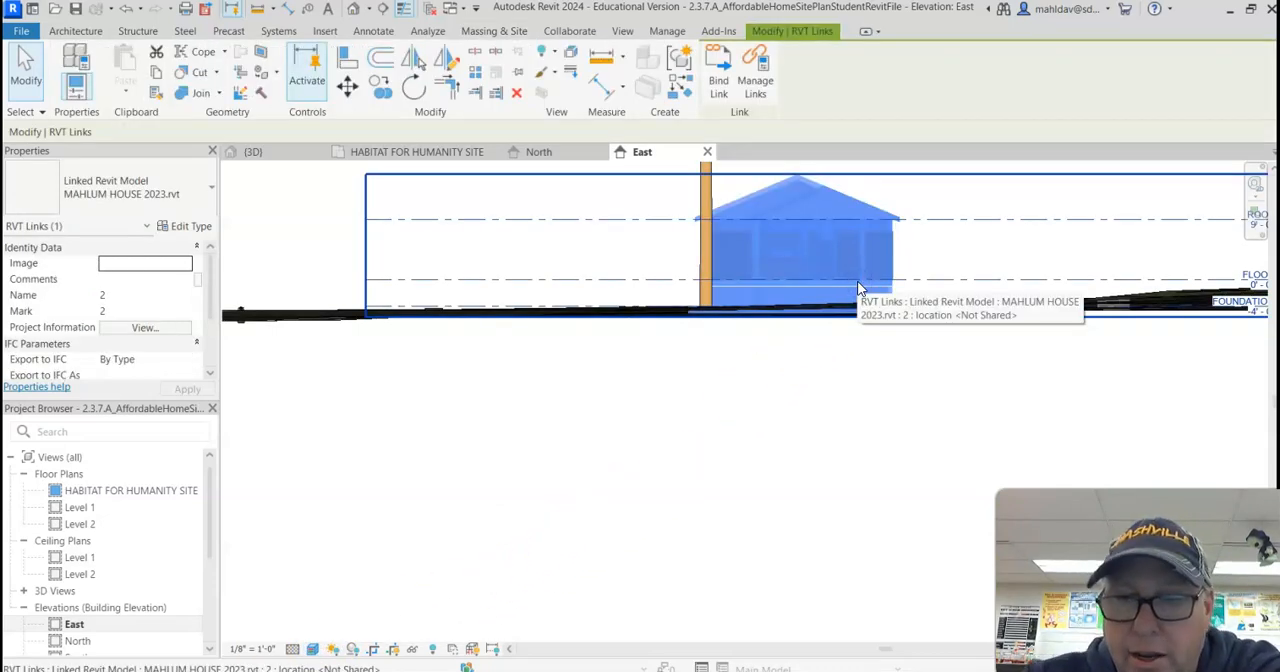
{"action": "key", "text": "Down"}
{"action": "key", "text": "Down"}
{"action": "key", "text": "Down"}
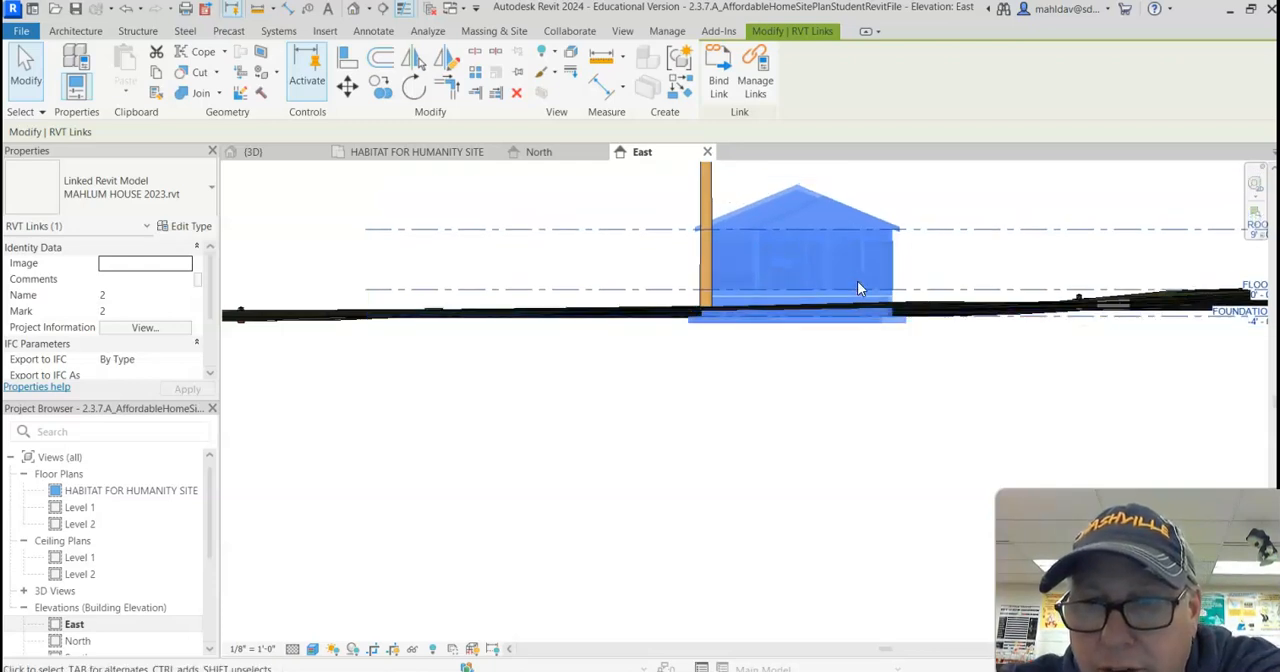
{"action": "scroll", "coordinate": [894, 289], "scroll_direction": "up", "scroll_amount": 5}
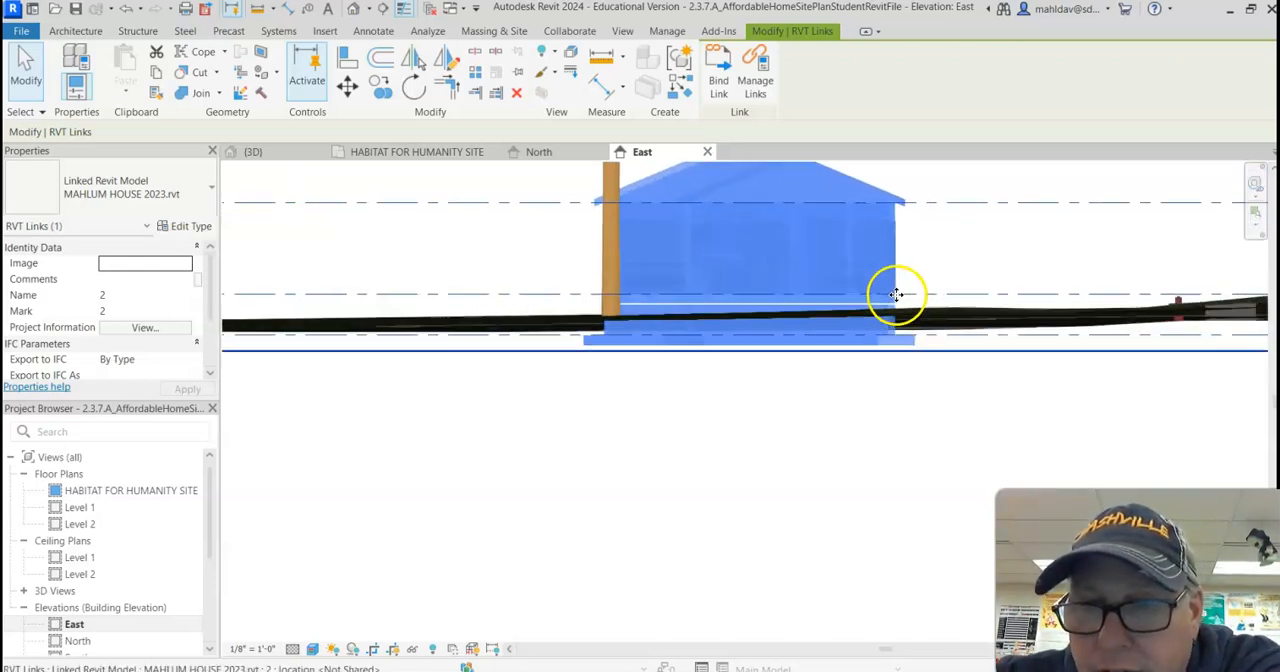
{"action": "left_click", "coordinate": [834, 484]}
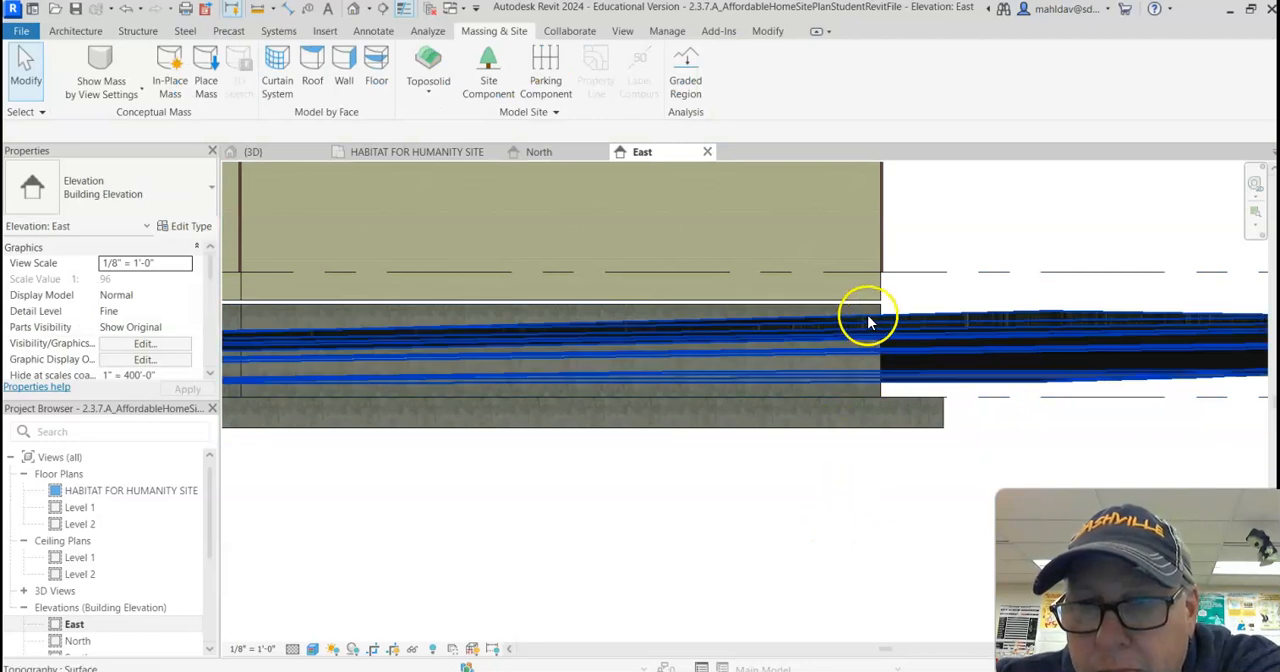
Step: Lower the linked house slightly more to bring the top of its foundation wall close to the ground line
{"action": "scroll", "coordinate": [668, 417], "scroll_direction": "down", "scroll_amount": 4}
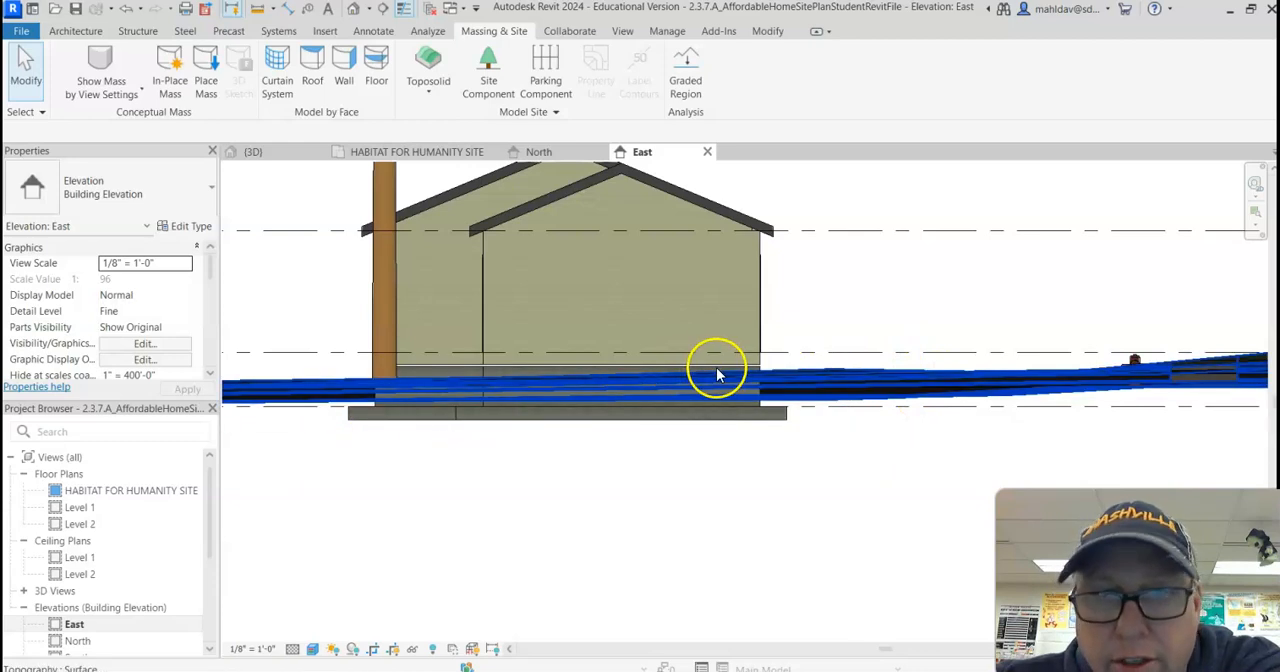
{"action": "left_click", "coordinate": [749, 348]}
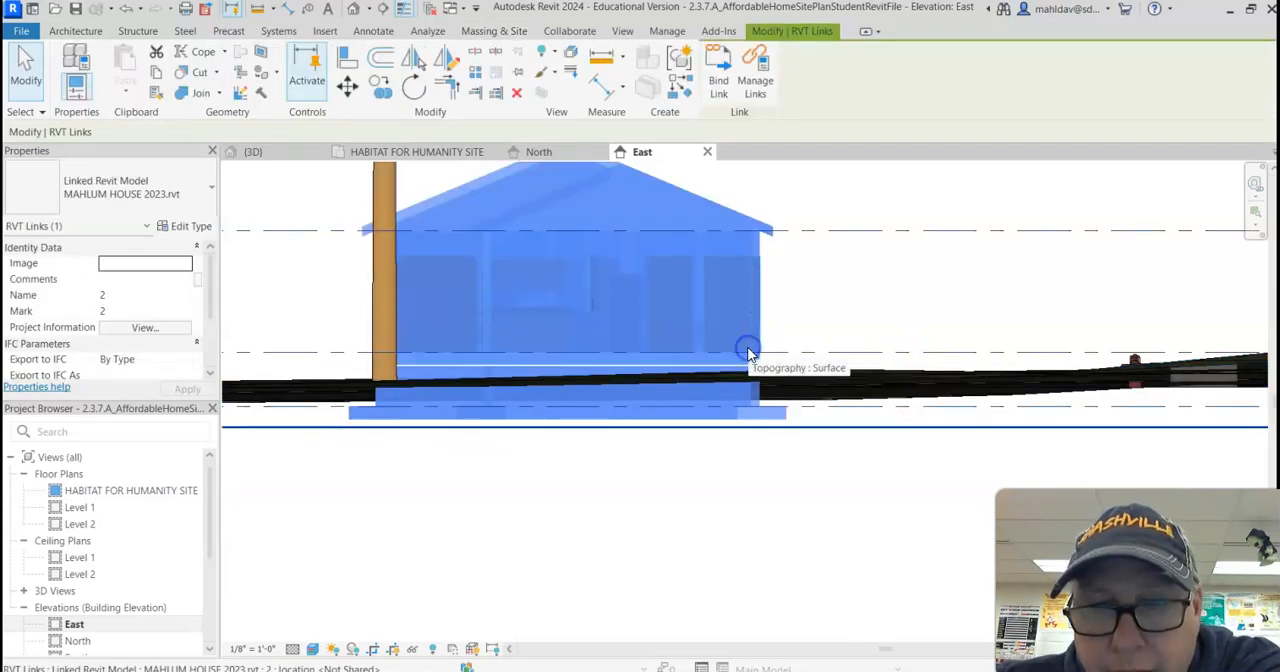
{"action": "key", "text": "Down"}
{"action": "key", "text": "Down"}
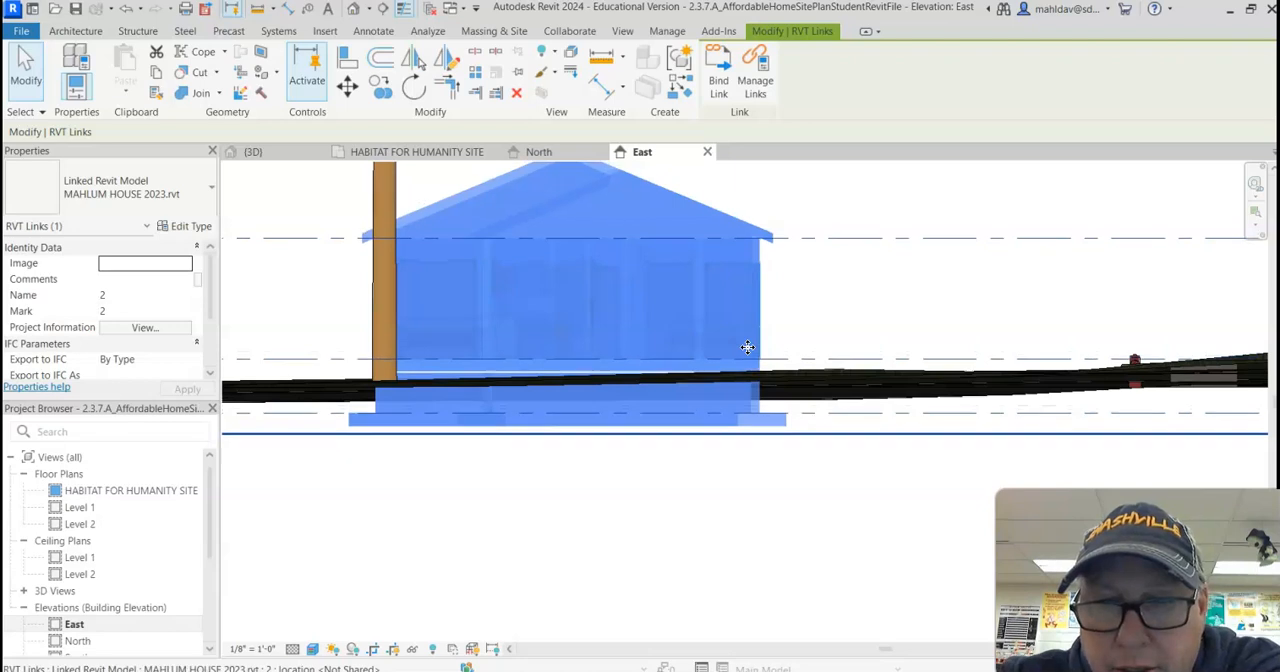
{"action": "left_click", "coordinate": [760, 497]}
{"action": "scroll", "coordinate": [797, 354], "scroll_direction": "up", "scroll_amount": 5}
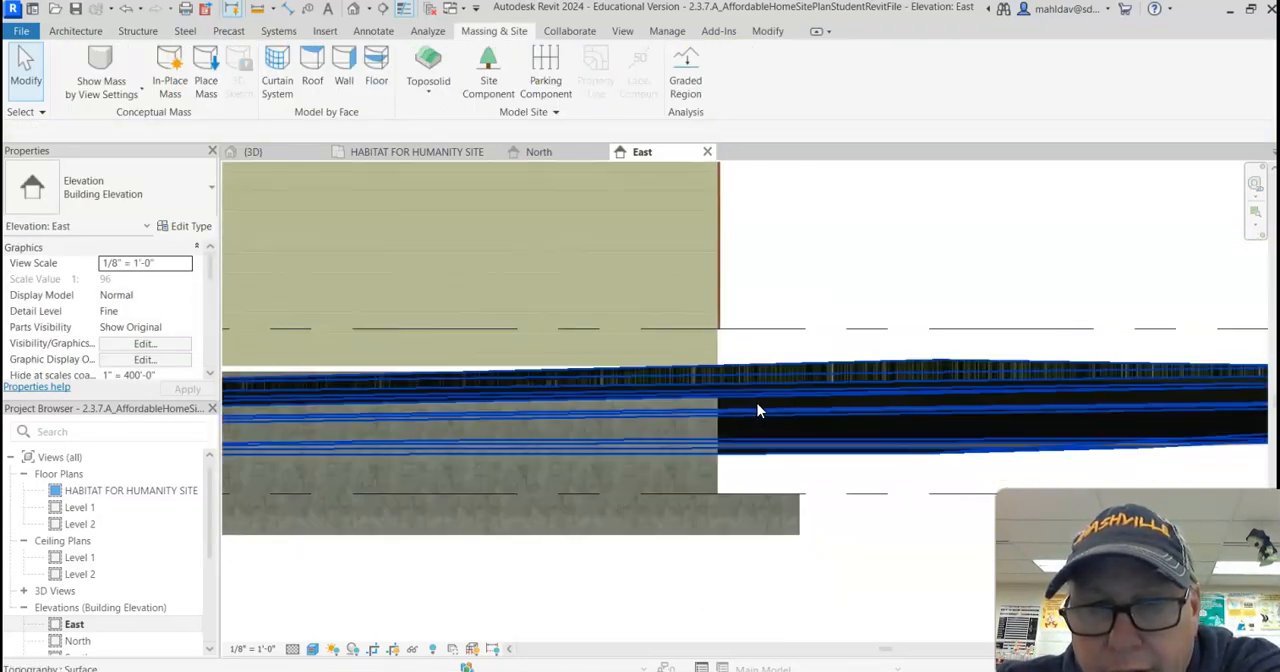
{"action": "scroll", "coordinate": [668, 484], "scroll_direction": "down", "scroll_amount": 4}
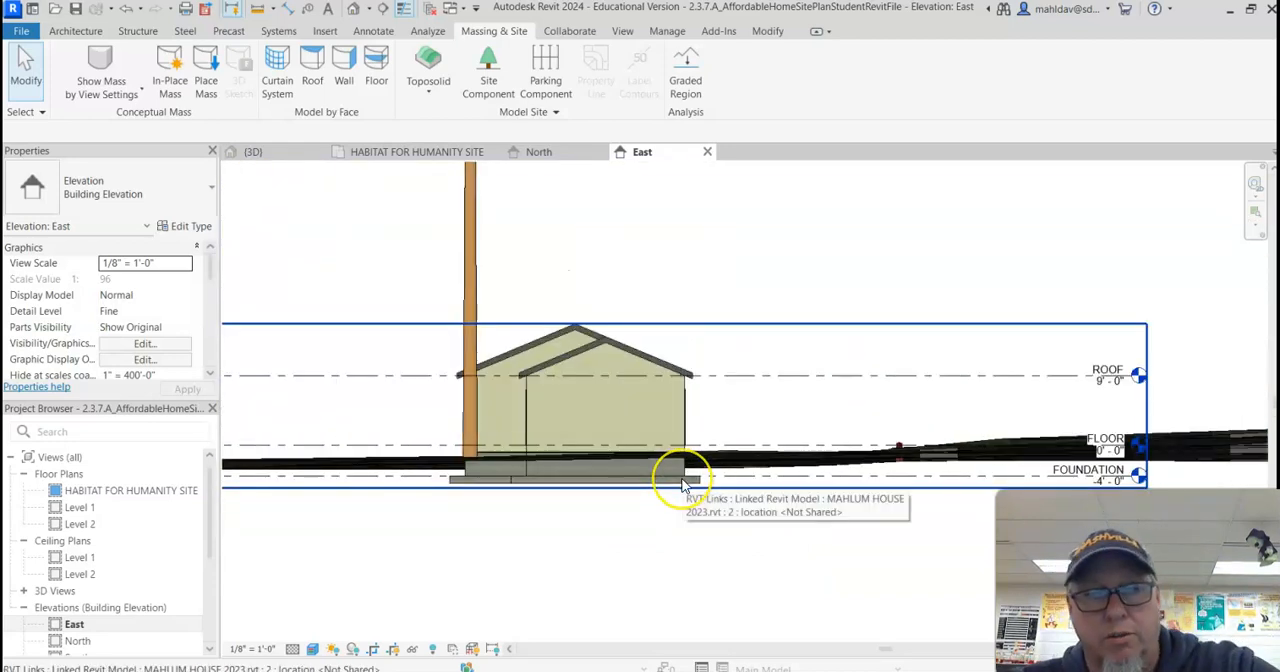
{"action": "middle_click_drag", "start_coordinate": [683, 490], "coordinate": [661, 502]}
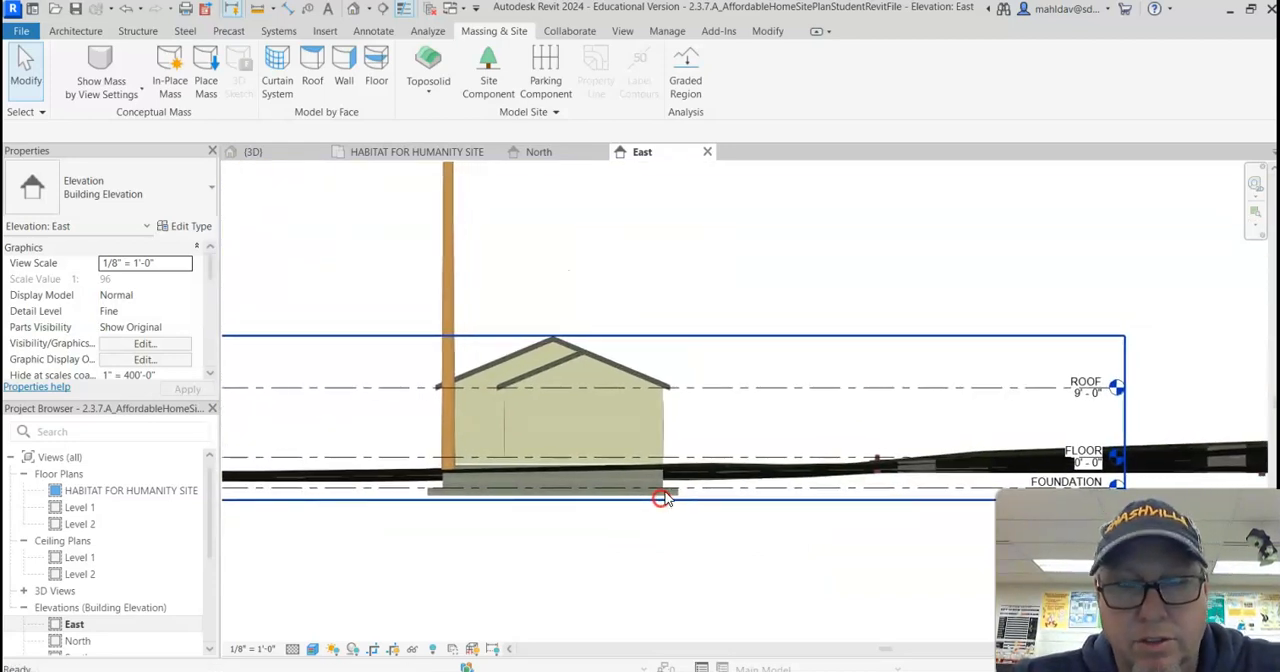
{"action": "left_click", "coordinate": [690, 466]}
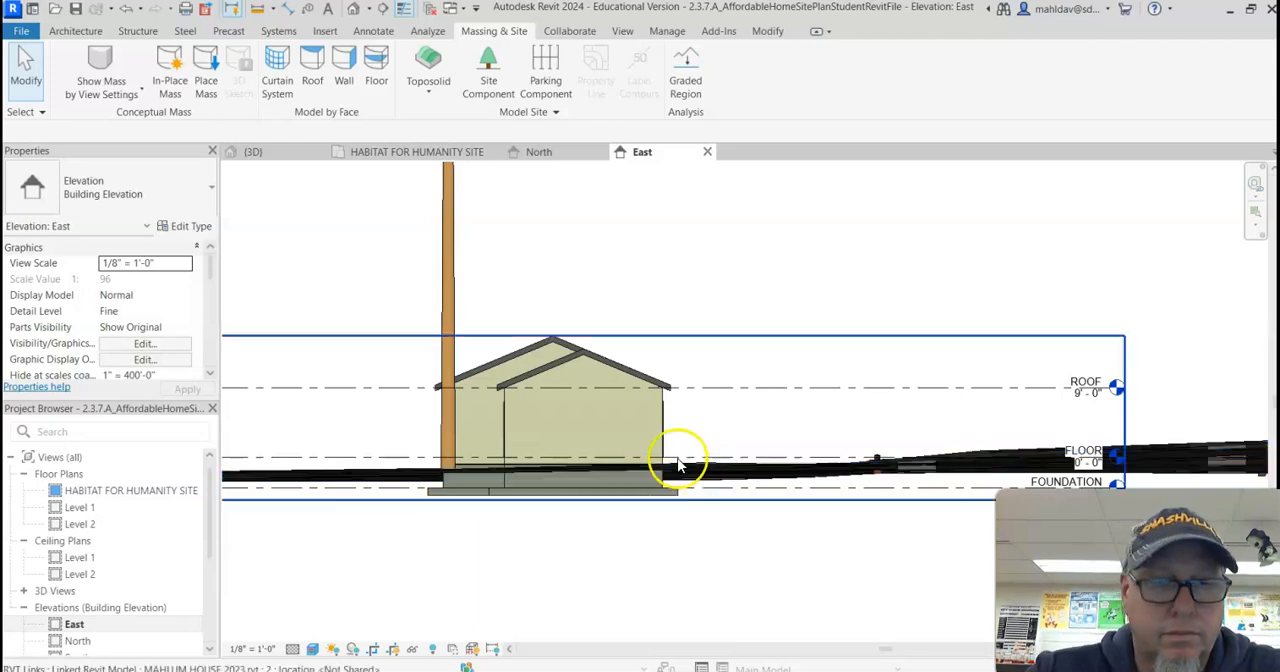
Step: Return to the HABITAT FOR HUMANITY SITE floor plan and check the house's position on the lot
{"action": "left_click", "coordinate": [94, 492]}
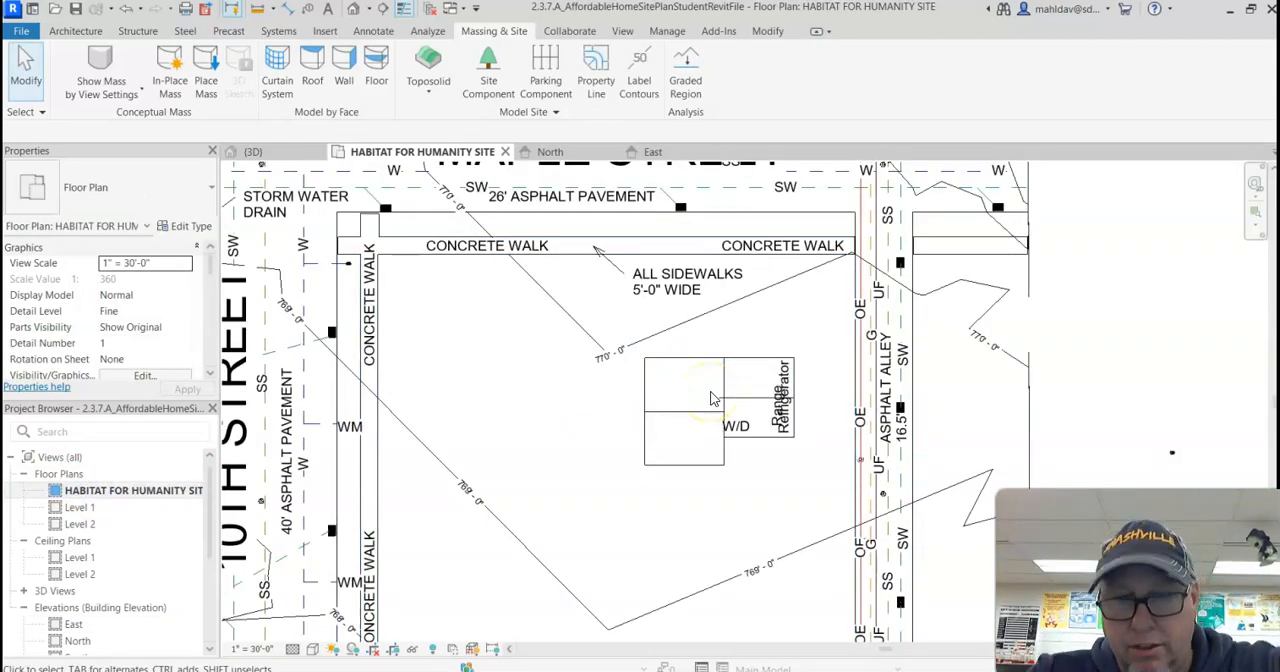
{"action": "left_click", "coordinate": [697, 412]}
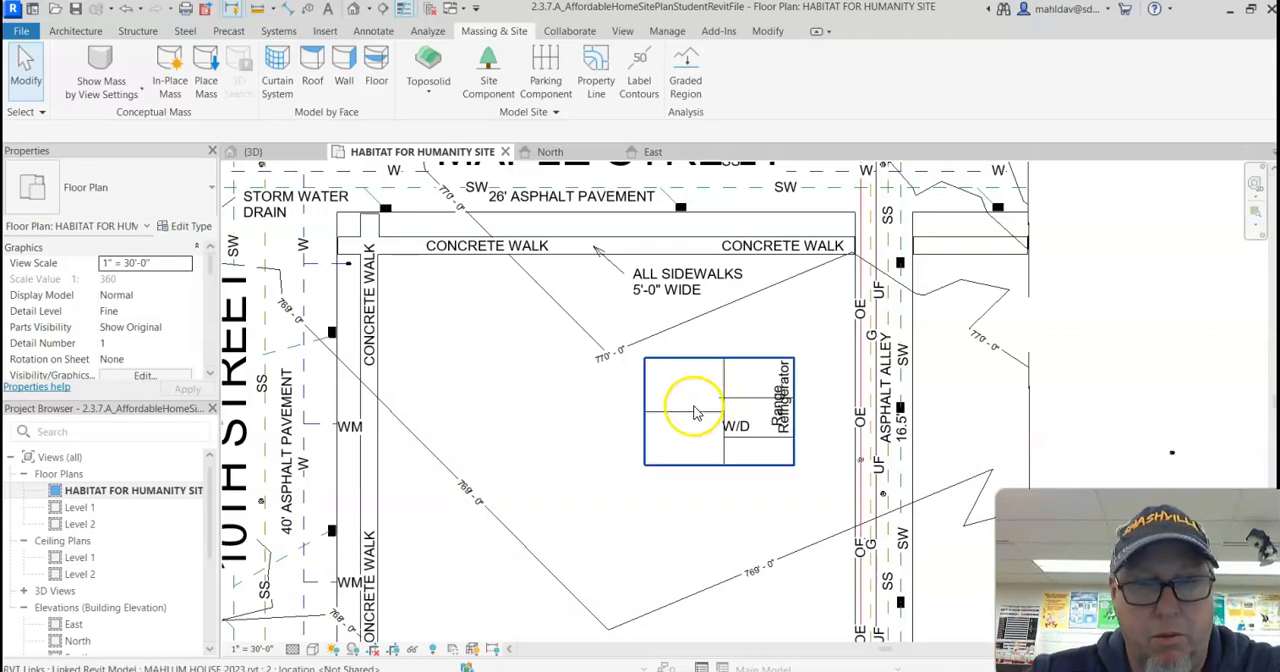
{"action": "left_click", "coordinate": [777, 303]}
{"action": "left_click", "coordinate": [545, 412]}
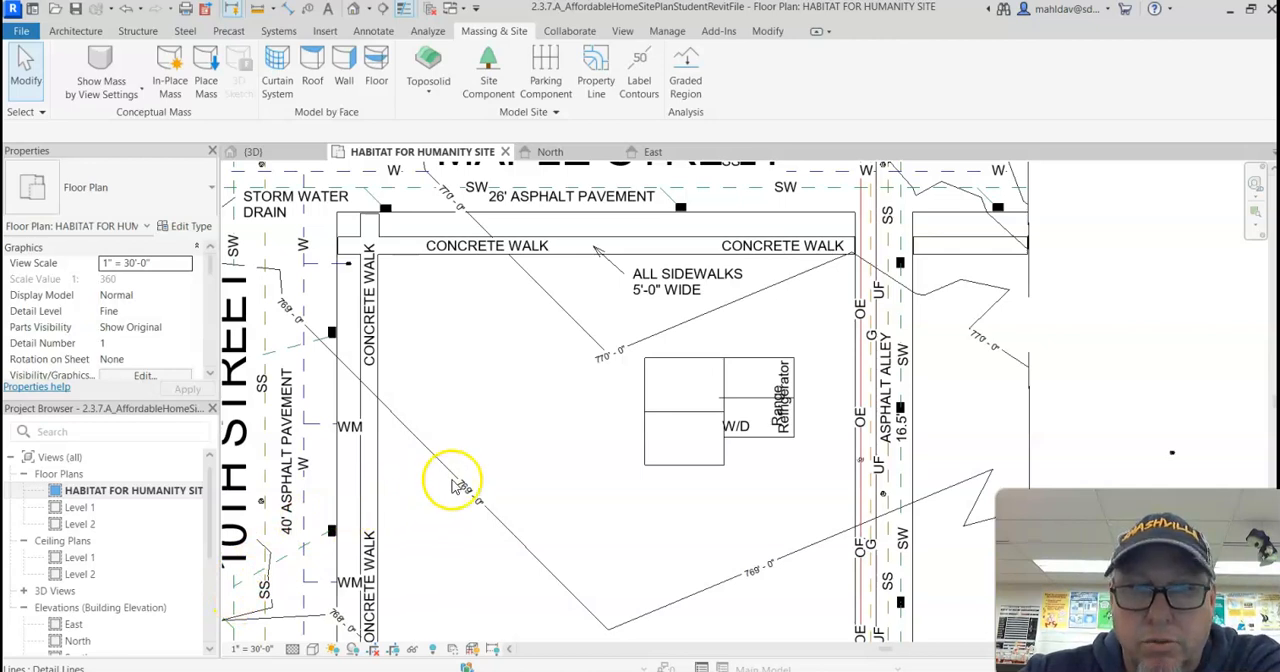
Step: Begin a rectangular toposolid boundary from a sketch at the lot's inner sidewalk corner by 10th Street and Maple Street
{"action": "scroll", "coordinate": [500, 462], "scroll_direction": "down", "scroll_amount": 2}
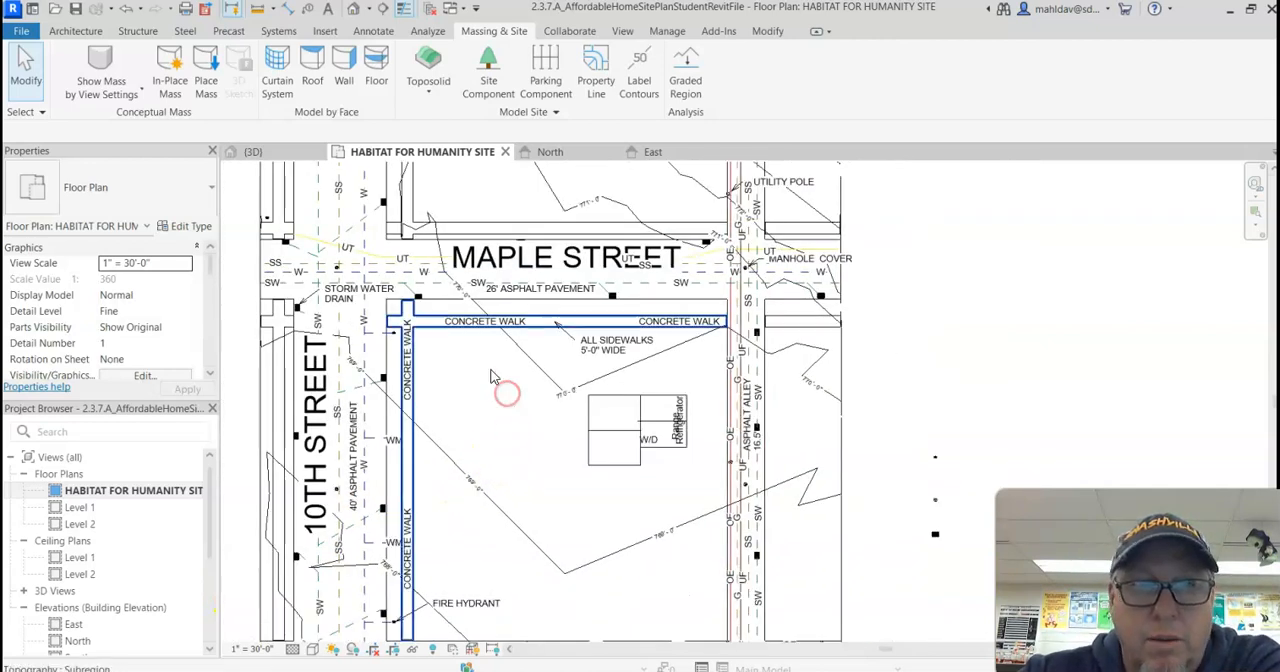
{"action": "left_click", "coordinate": [429, 100]}
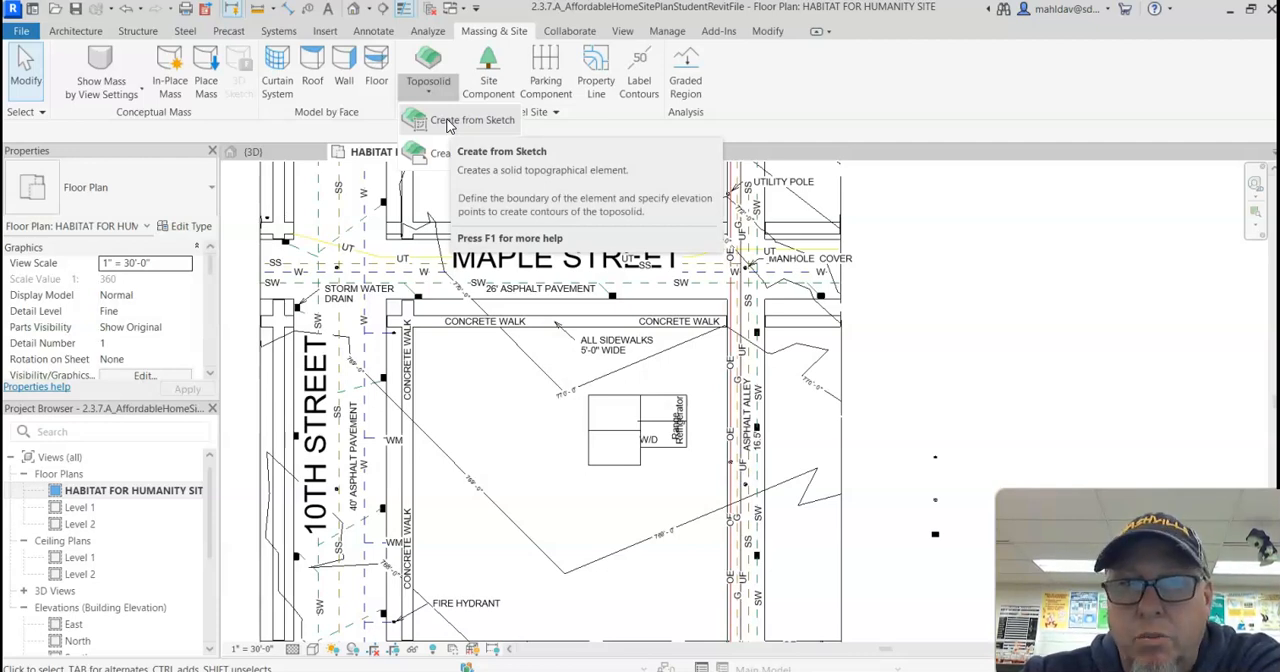
{"action": "left_click", "coordinate": [448, 122]}
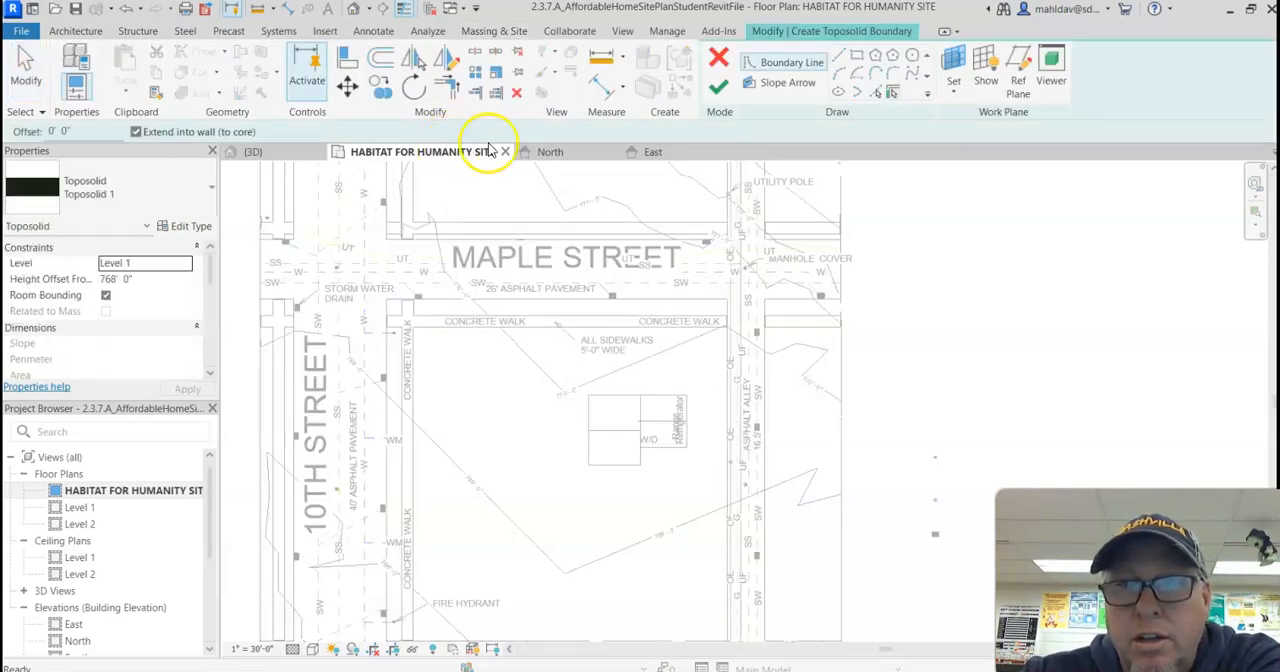
{"action": "left_click", "coordinate": [856, 60]}
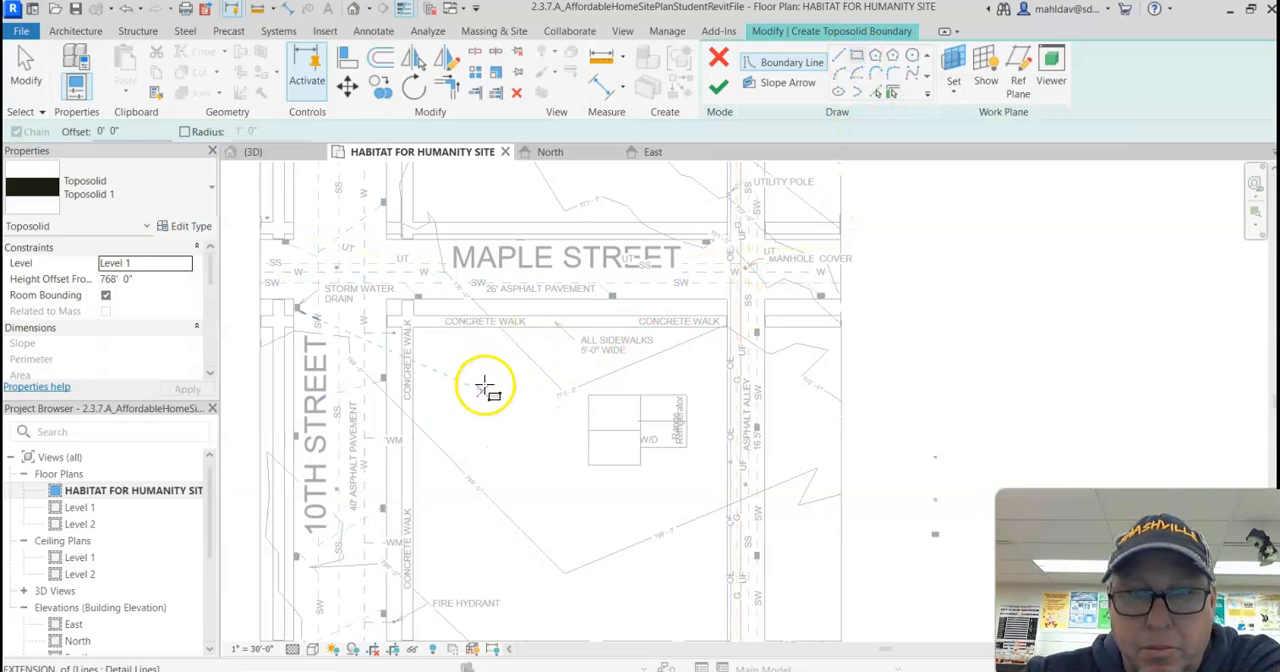
{"action": "middle_click_drag", "start_coordinate": [524, 430], "coordinate": [523, 350]}
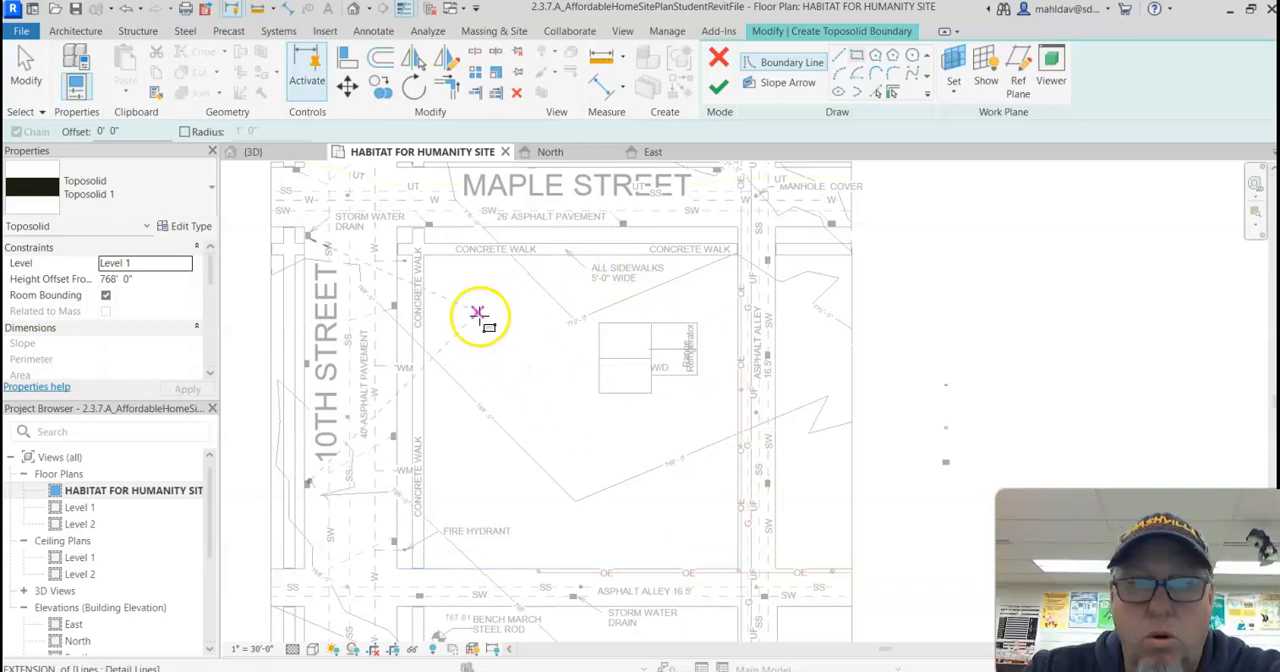
{"action": "scroll", "coordinate": [438, 270], "scroll_direction": "up", "scroll_amount": 2}
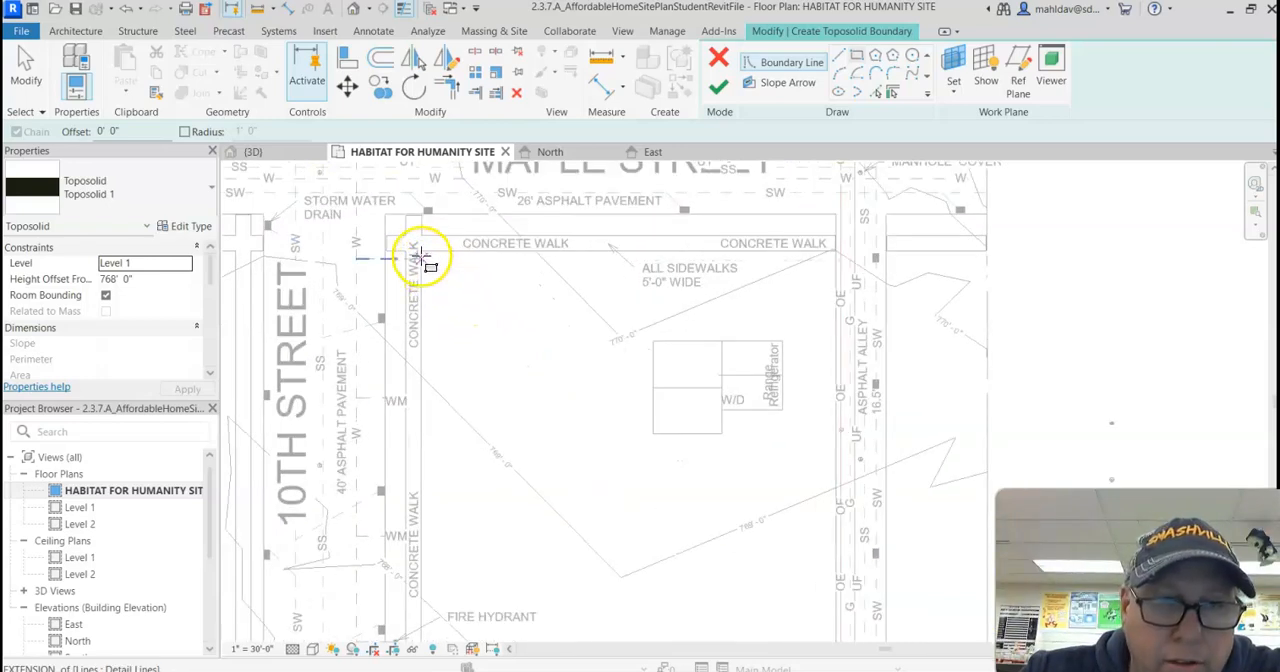
{"action": "scroll", "coordinate": [422, 254], "scroll_direction": "up", "scroll_amount": 3}
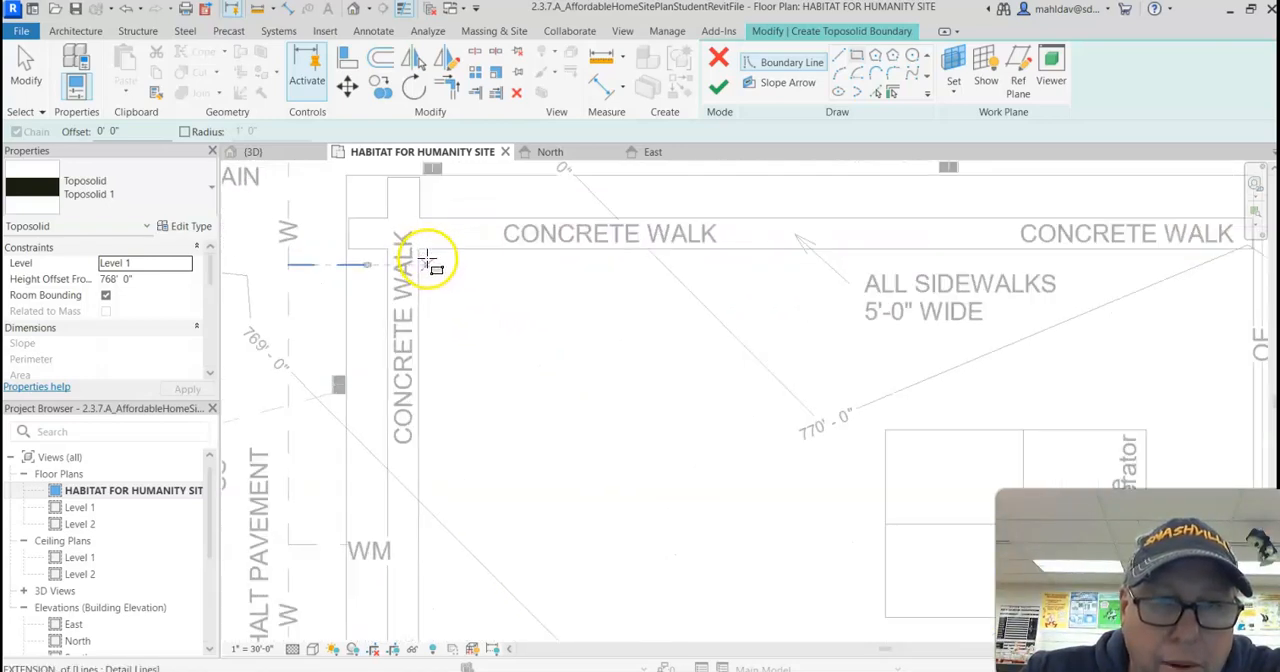
{"action": "left_click", "coordinate": [422, 253]}
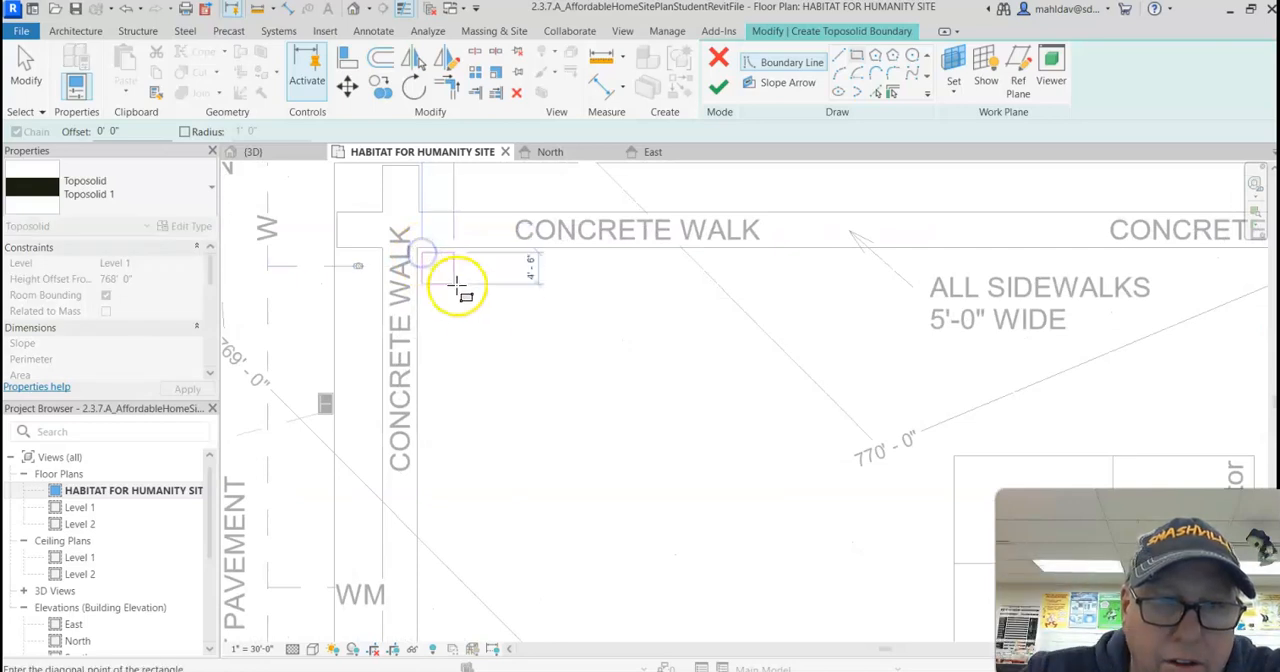
Step: Complete the rectangular boundary at the opposite lot corner where the asphalt alleys meet and finish the toposolid
{"action": "middle_click_drag", "start_coordinate": [656, 468], "coordinate": [600, 349]}
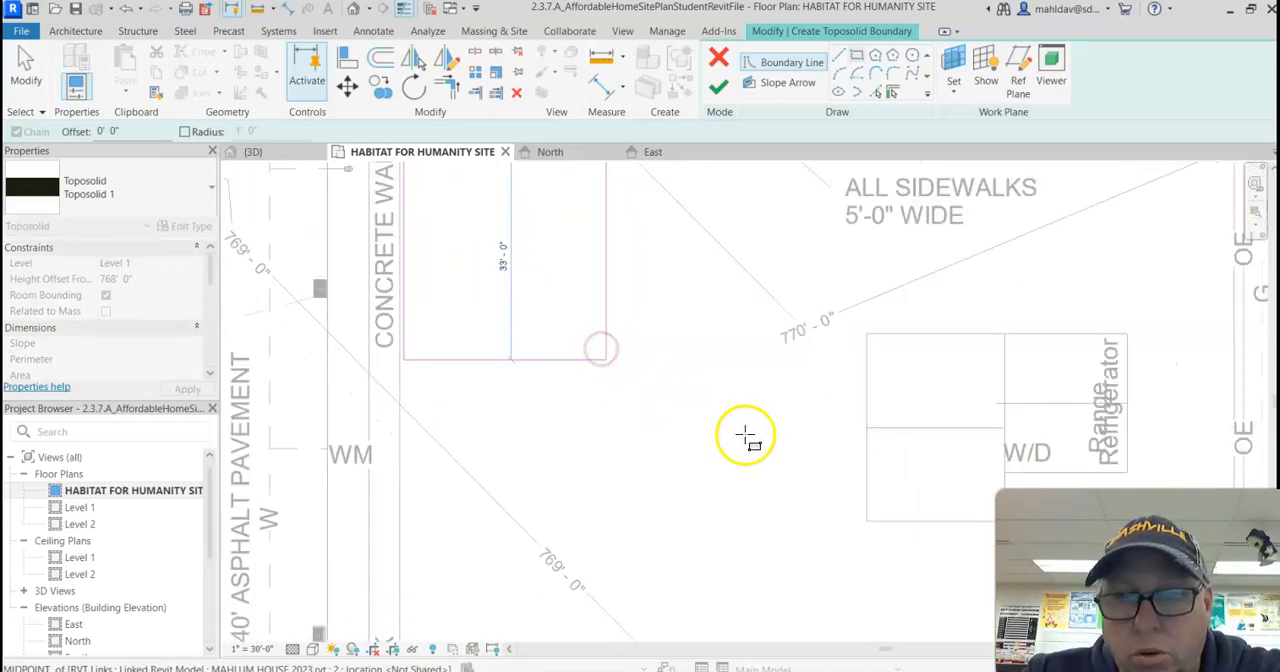
{"action": "scroll", "coordinate": [743, 437], "scroll_direction": "down", "scroll_amount": 5}
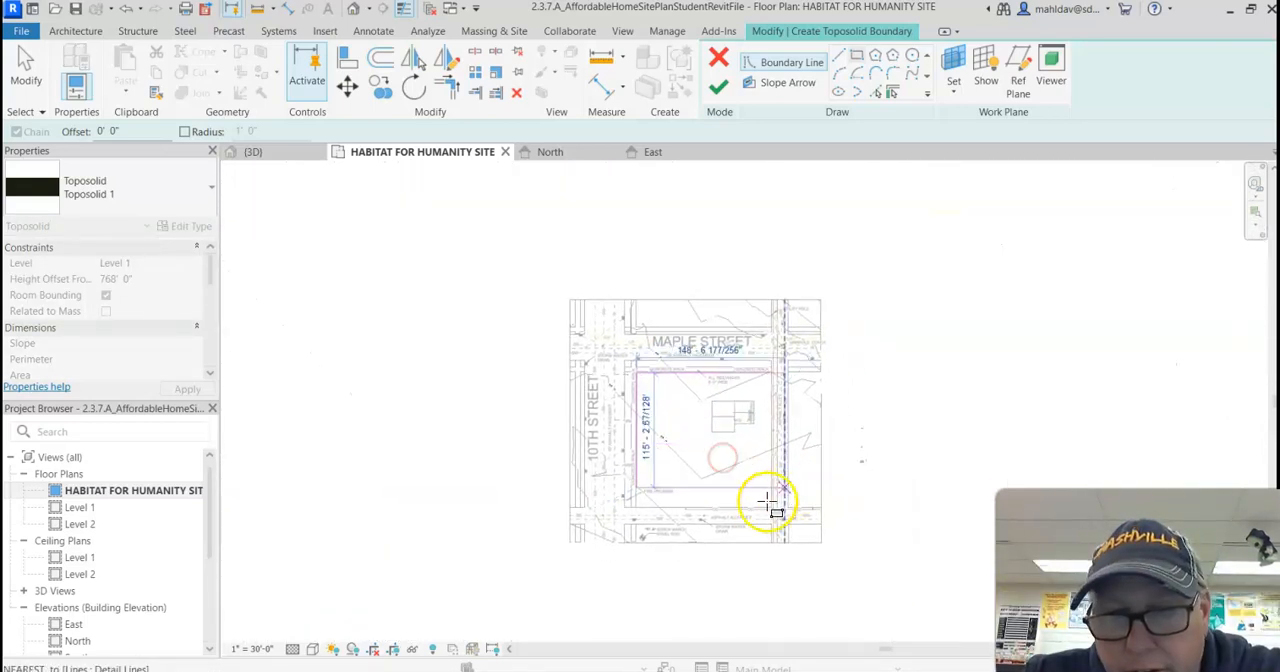
{"action": "scroll", "coordinate": [766, 506], "scroll_direction": "up", "scroll_amount": 5}
{"action": "scroll", "coordinate": [758, 518], "scroll_direction": "up", "scroll_amount": 2}
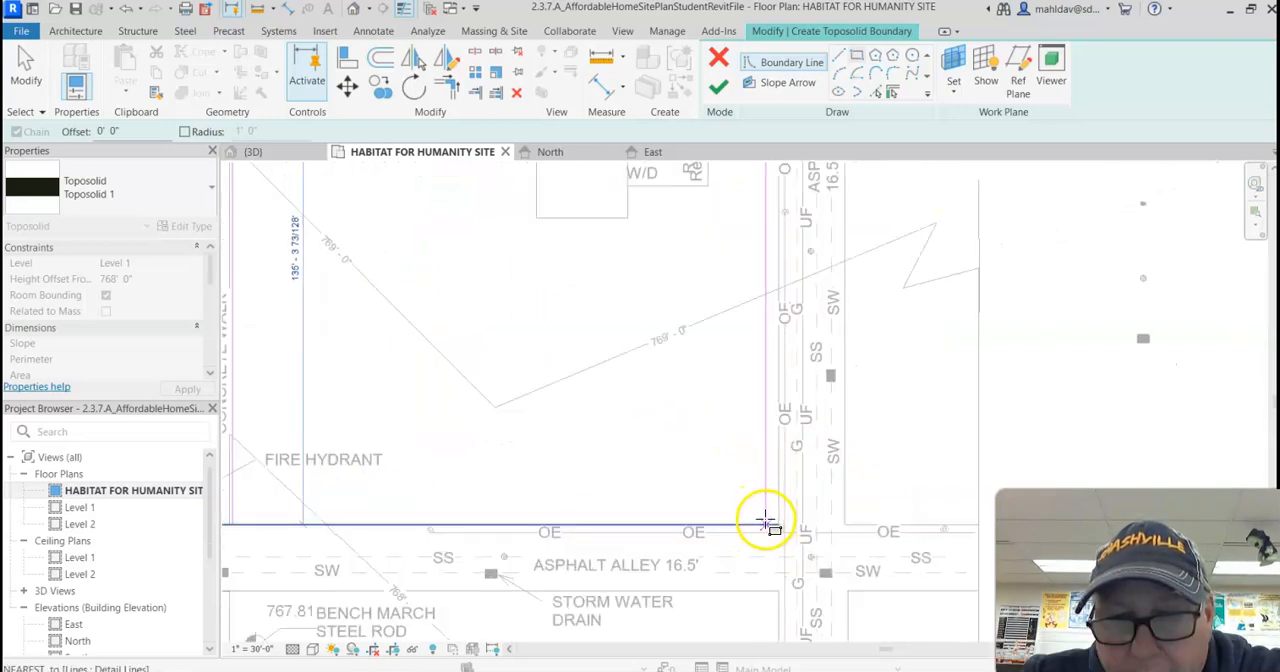
{"action": "scroll", "coordinate": [762, 517], "scroll_direction": "up", "scroll_amount": 3}
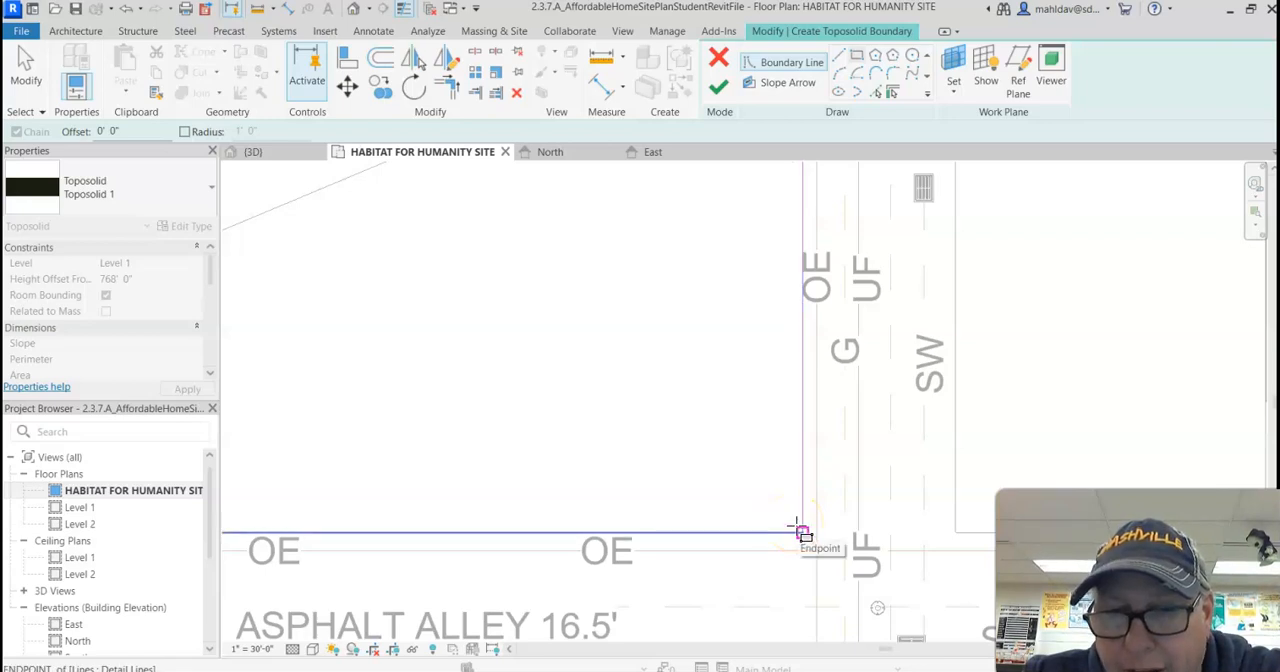
{"action": "left_click", "coordinate": [800, 532]}
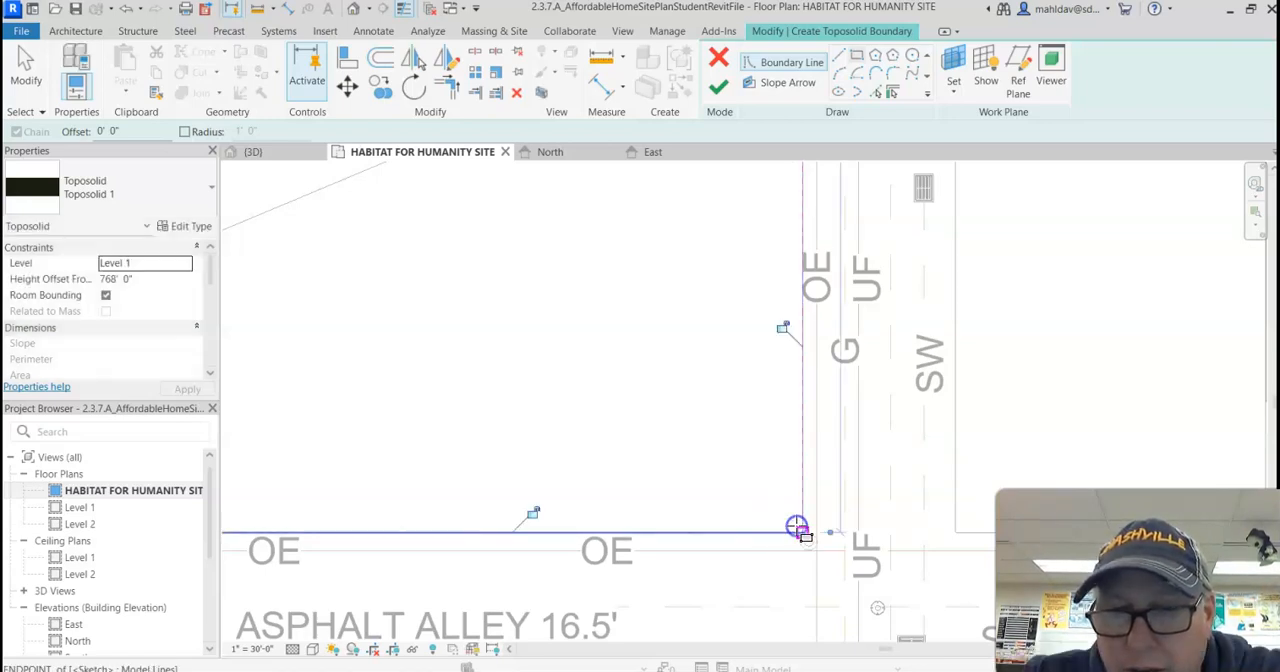
{"action": "scroll", "coordinate": [789, 523], "scroll_direction": "down", "scroll_amount": 2}
{"action": "scroll", "coordinate": [760, 468], "scroll_direction": "down", "scroll_amount": 2}
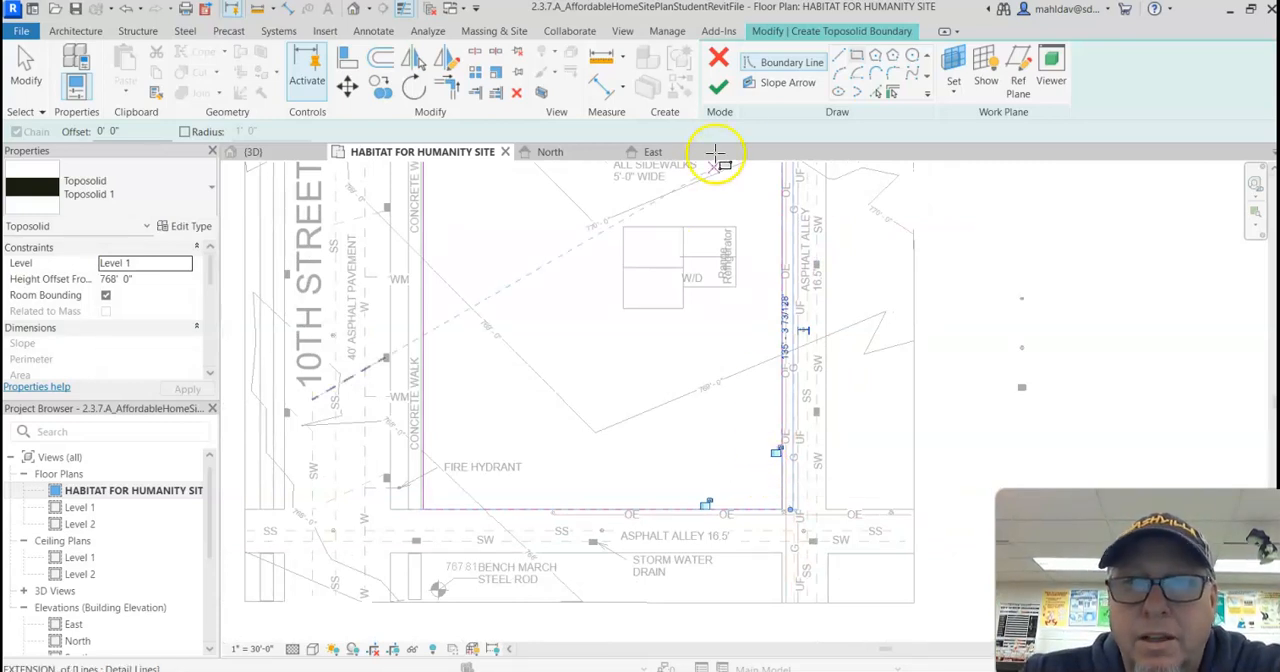
{"action": "left_click", "coordinate": [718, 87]}
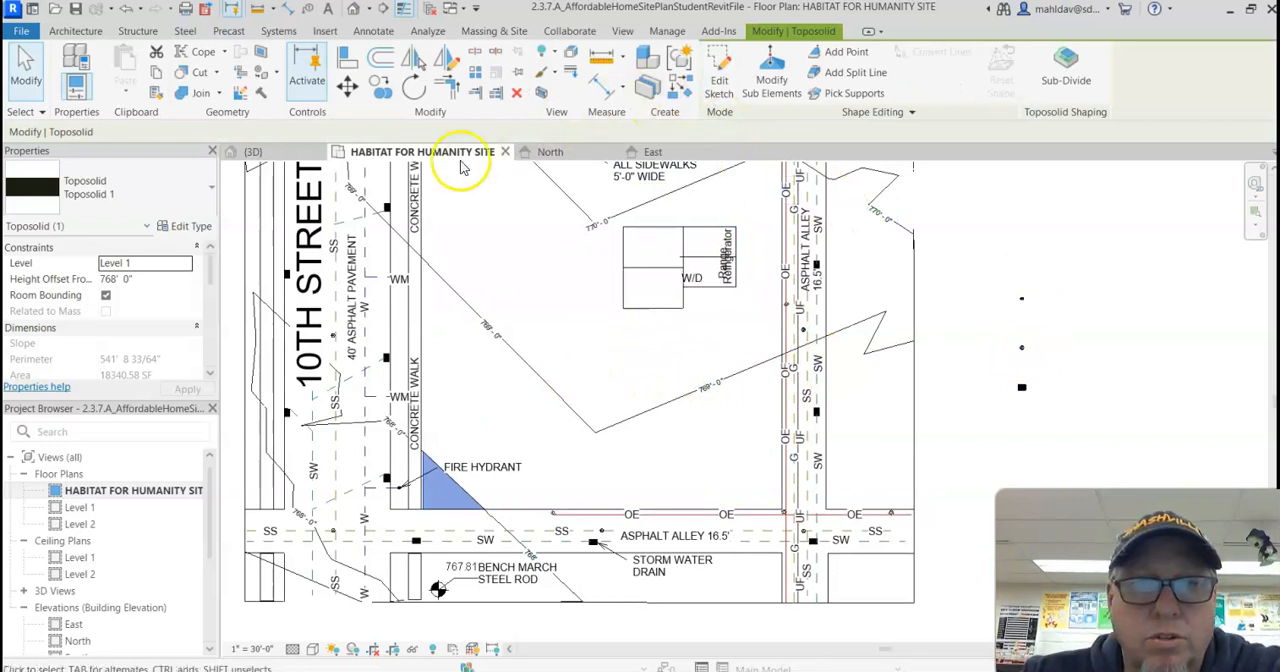
Step: Open the 3D view, examine the new toposolid's edge between the house and the alley, and deselect it
{"action": "left_click", "coordinate": [292, 152]}
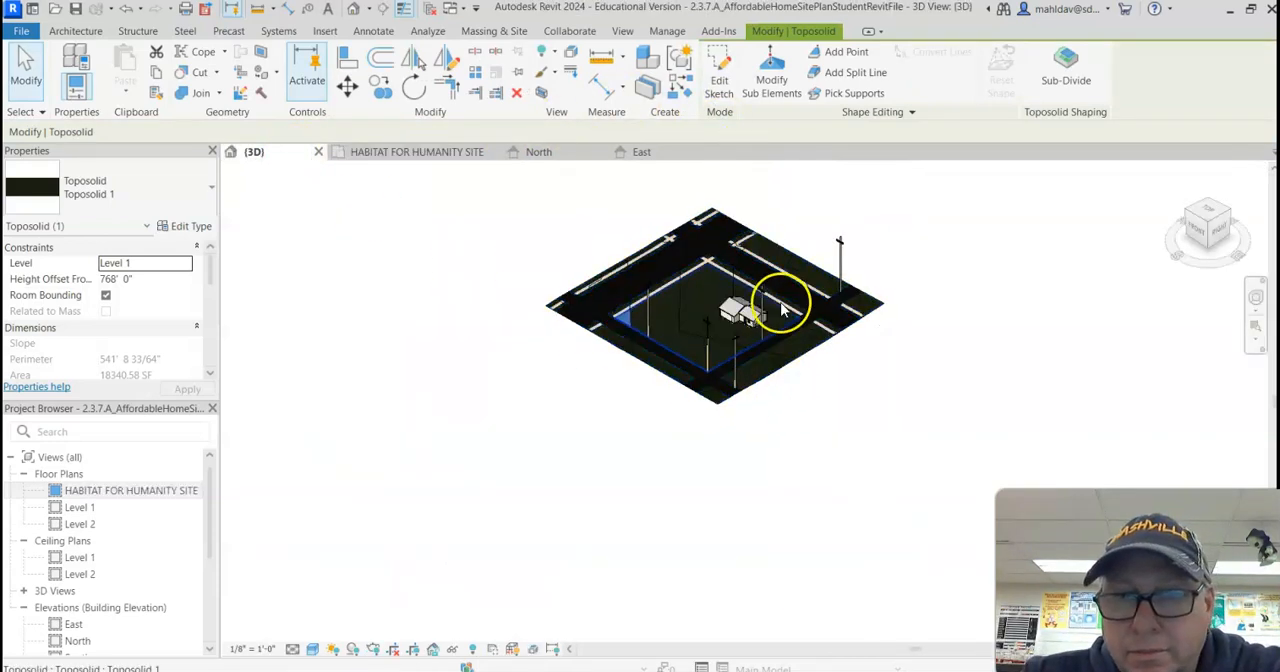
{"action": "scroll", "coordinate": [777, 300], "scroll_direction": "up", "scroll_amount": 6}
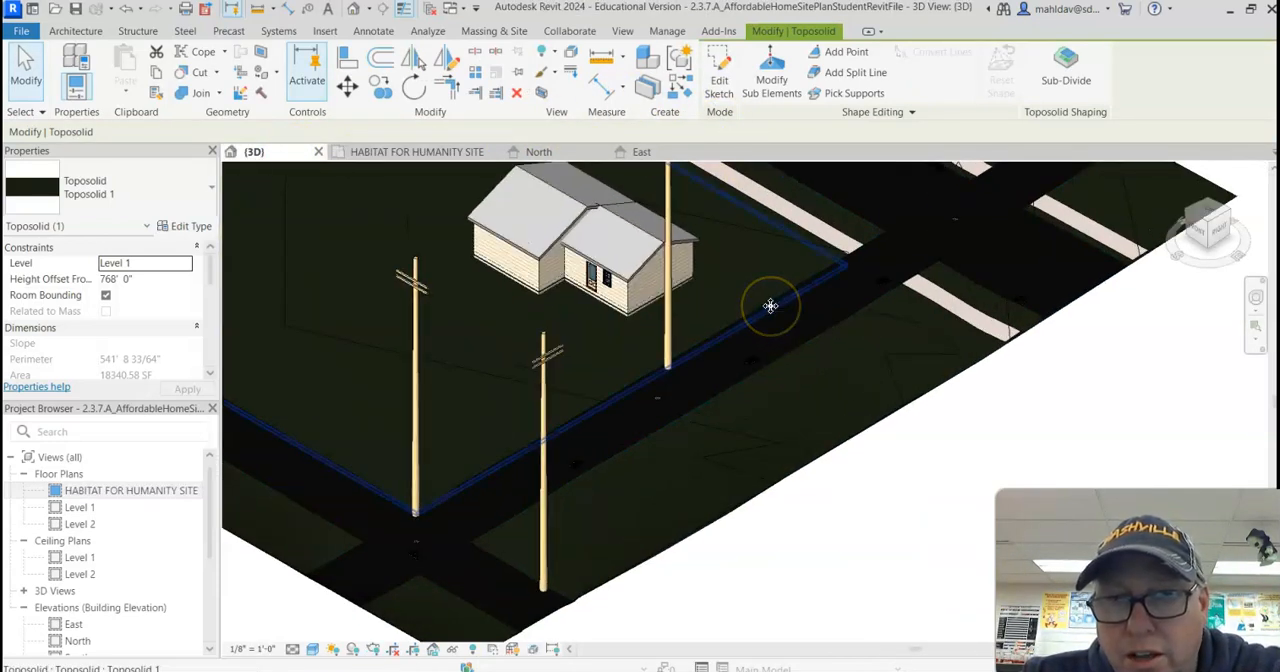
{"action": "scroll", "coordinate": [772, 307], "scroll_direction": "up", "scroll_amount": 5}
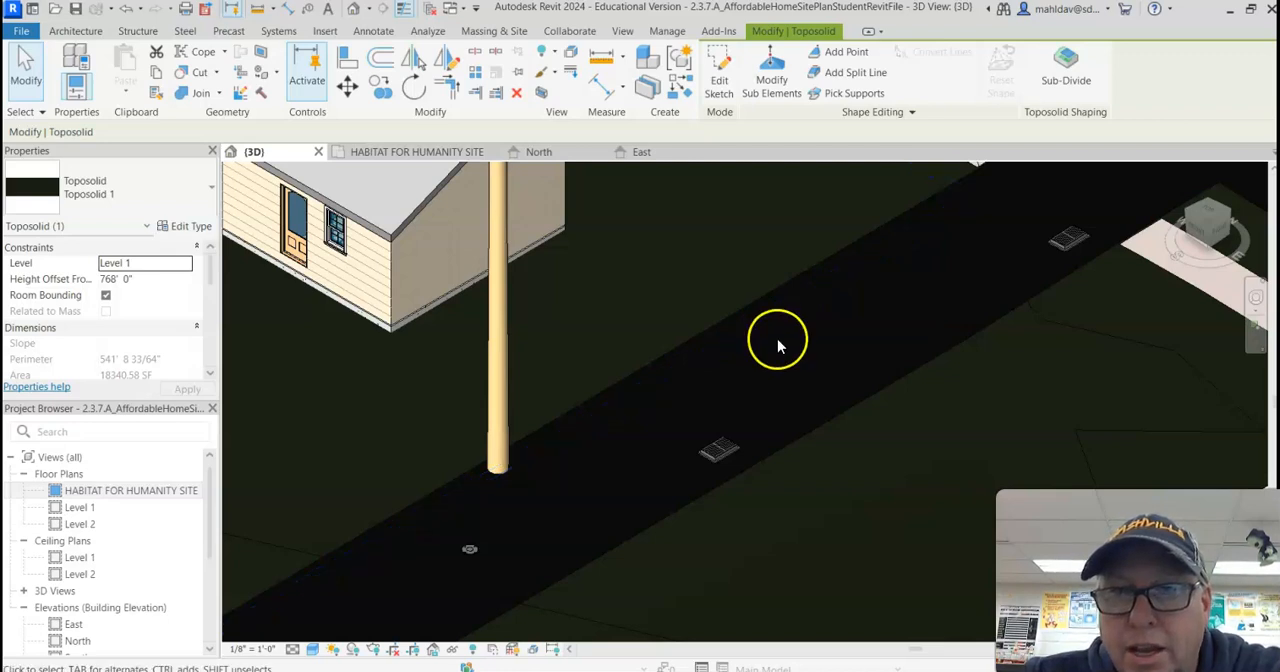
{"action": "scroll", "coordinate": [778, 335], "scroll_direction": "down", "scroll_amount": 3}
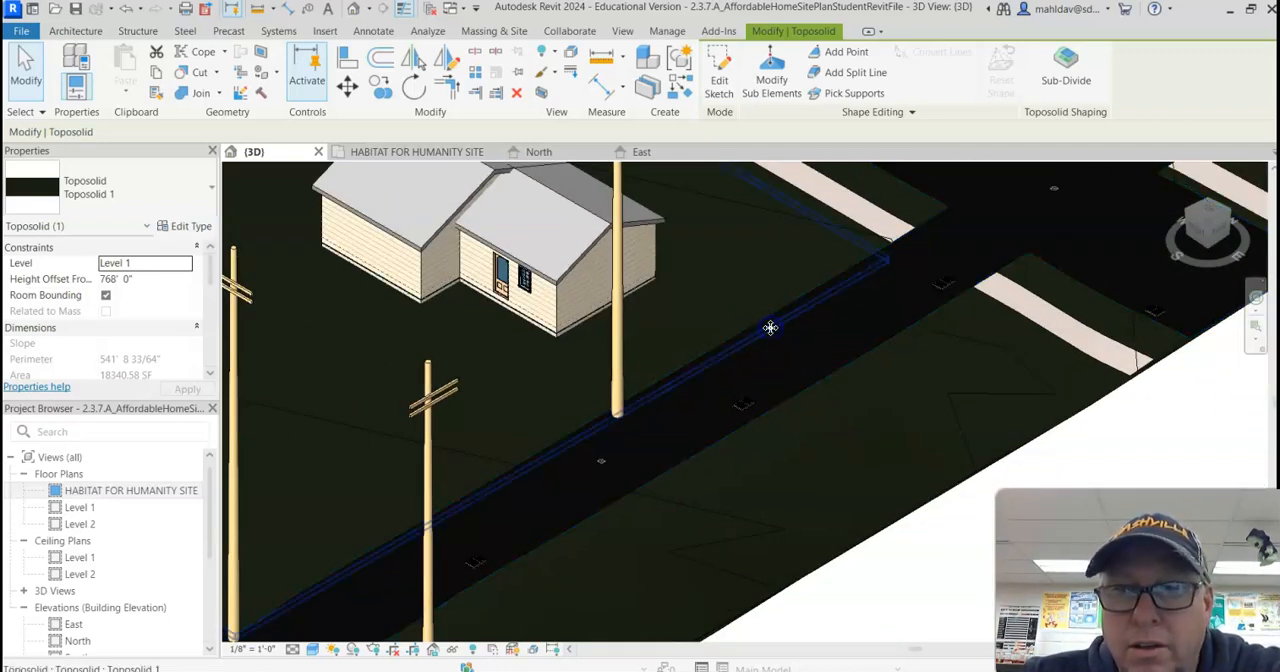
{"action": "key", "text": "Escape"}
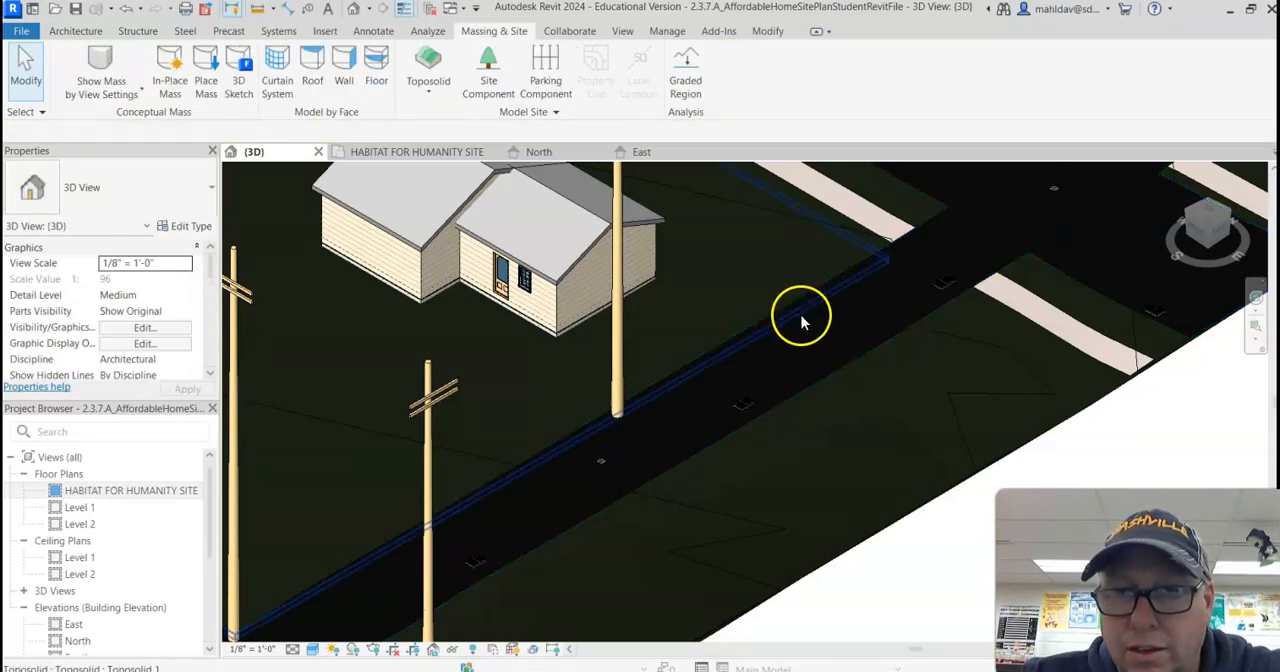
Step: Try to start adding and modifying shape points on the lot's toposolid in the 3D view
{"action": "left_click", "coordinate": [802, 321]}
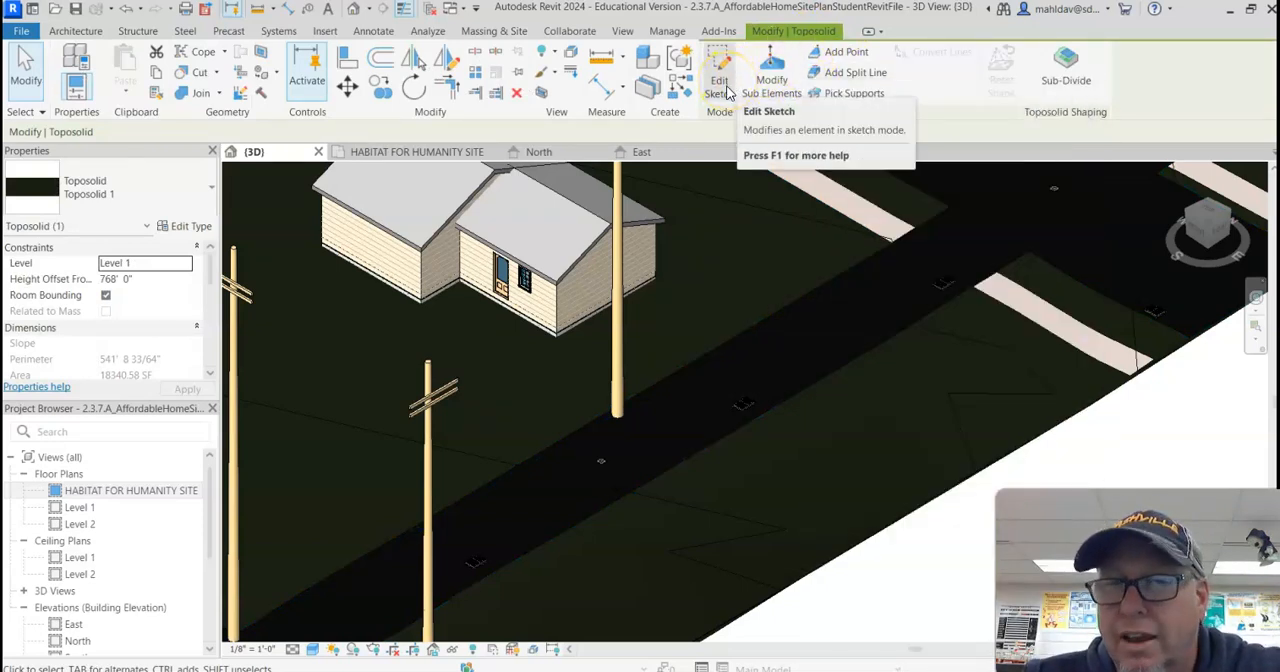
{"action": "left_click", "coordinate": [846, 57]}
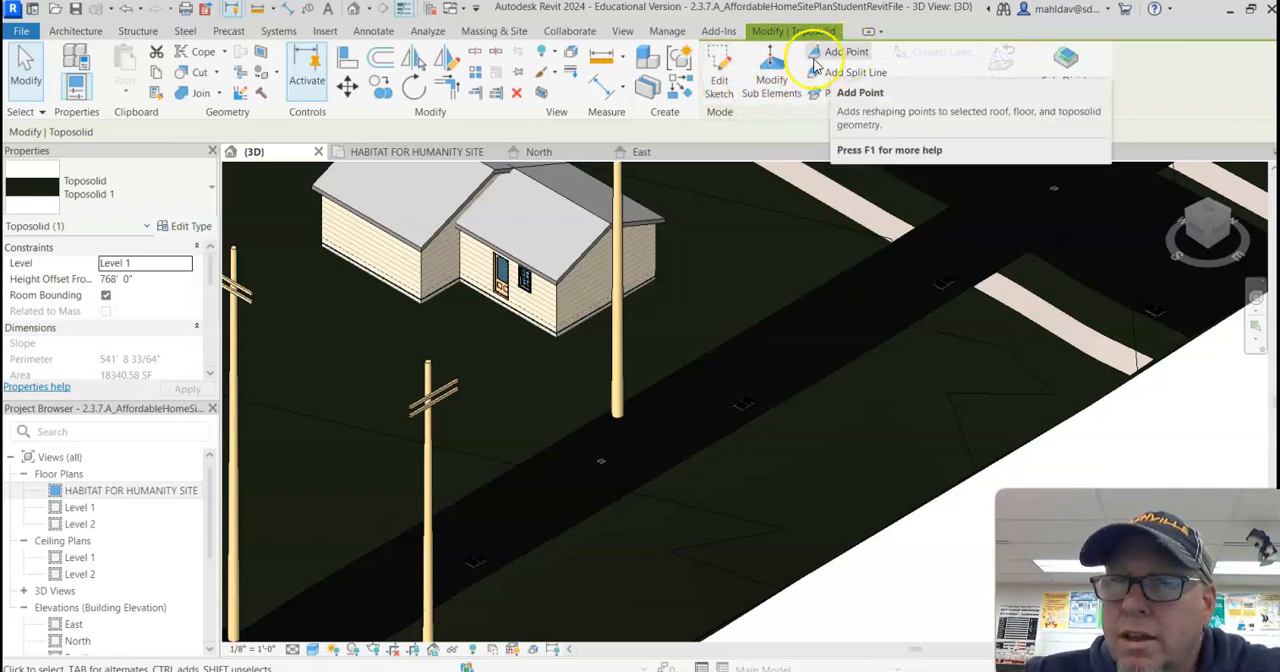
{"action": "left_click", "coordinate": [772, 72]}
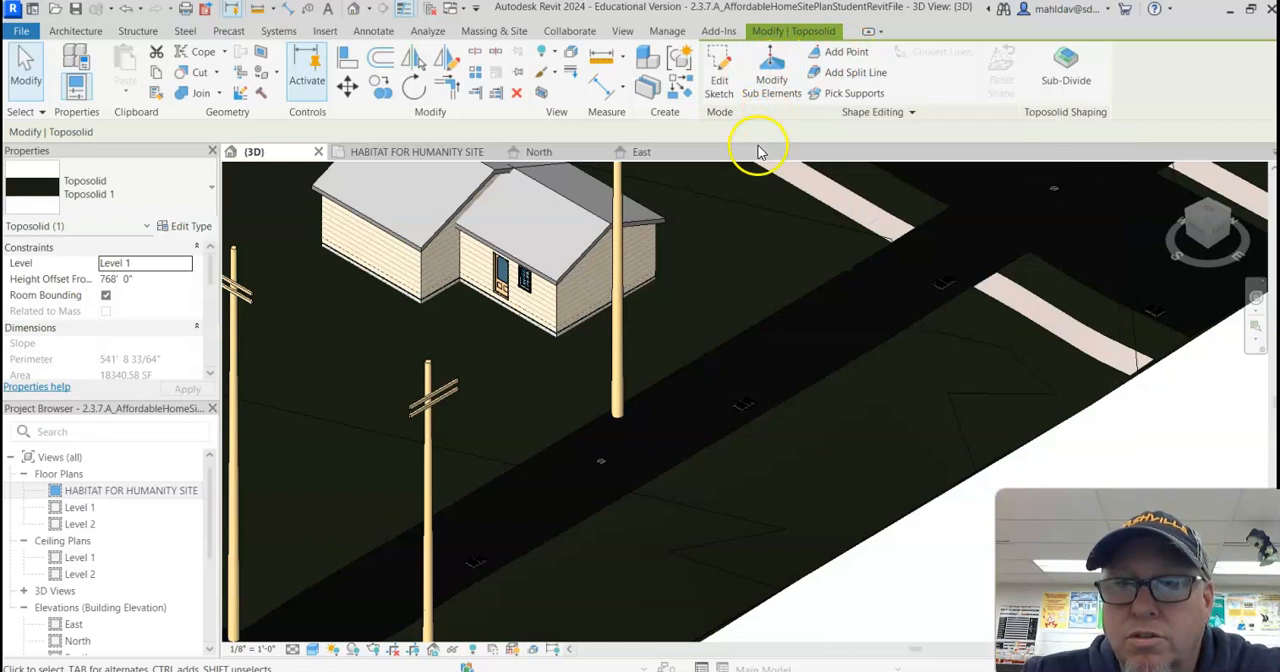
{"action": "scroll", "coordinate": [614, 280], "scroll_direction": "down", "scroll_amount": 5}
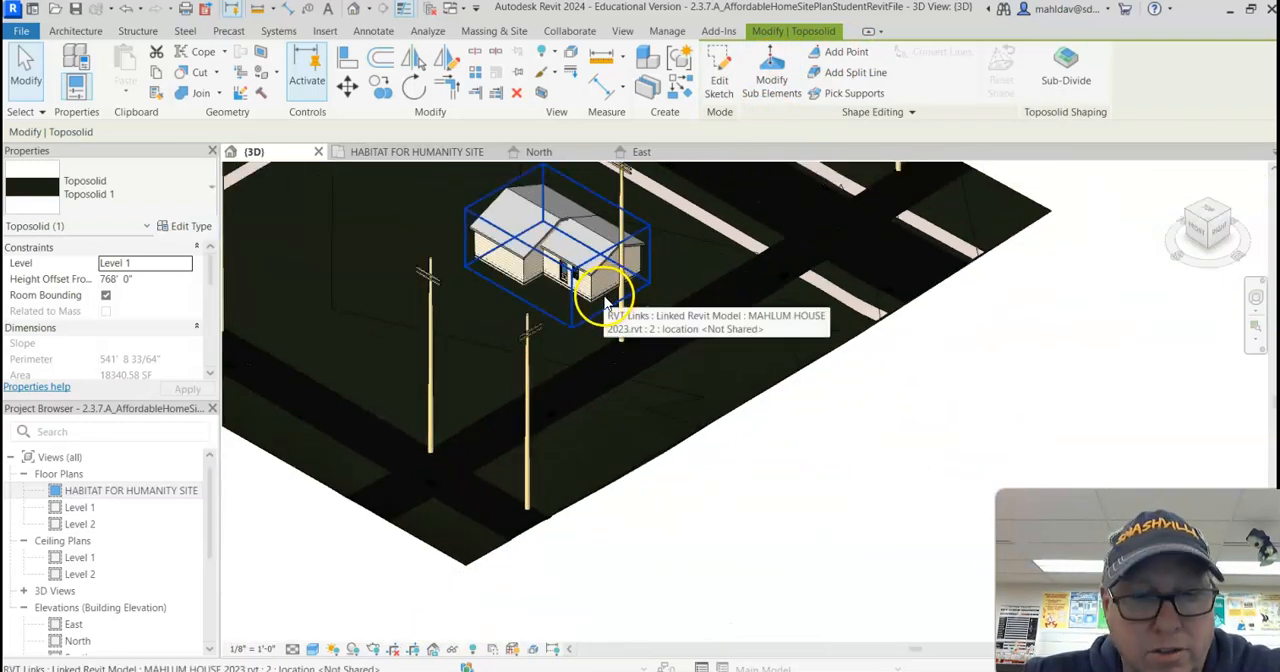
{"action": "scroll", "coordinate": [450, 360], "scroll_direction": "down", "scroll_amount": 2}
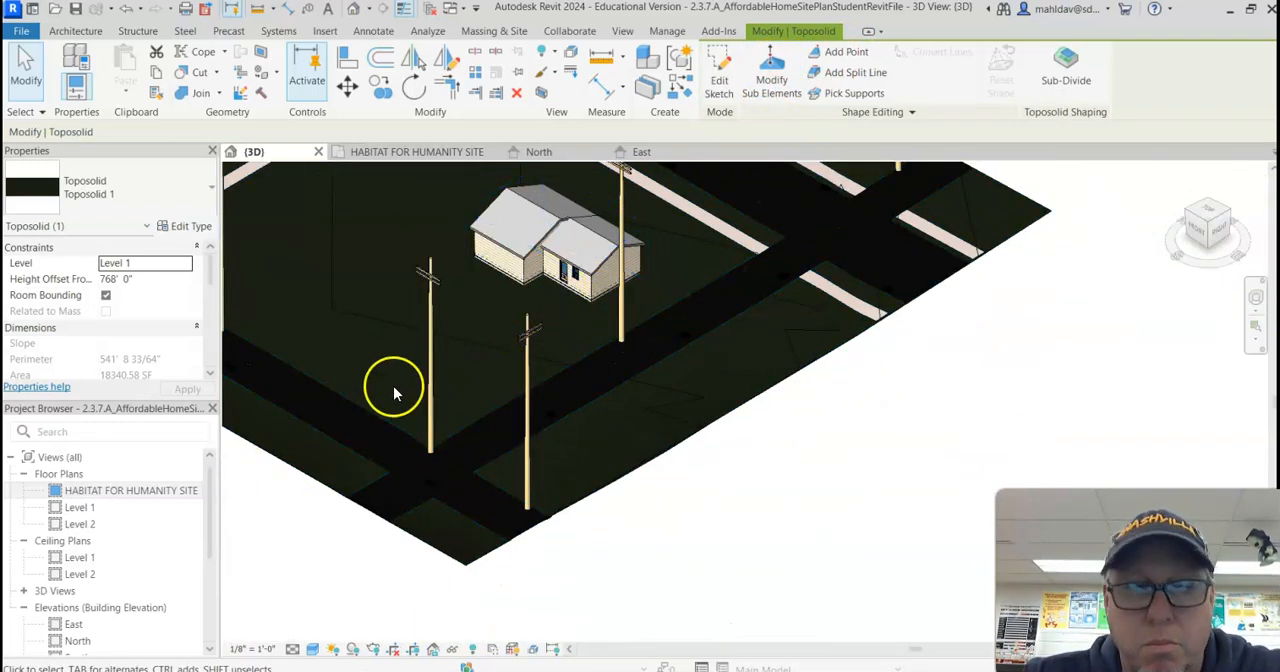
Step: Return to the HABITAT FOR HUMANITY SITE floor plan and try Add Point on the lot's toposolid
{"action": "double_click", "coordinate": [123, 491]}
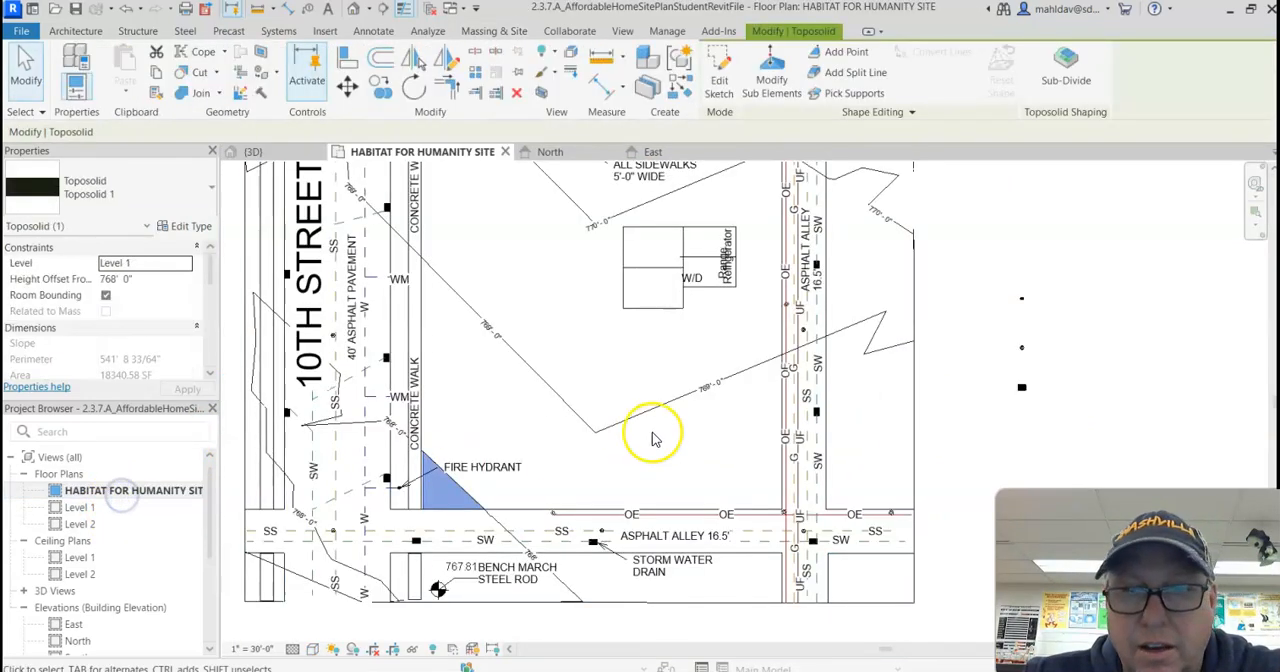
{"action": "scroll", "coordinate": [680, 436], "scroll_direction": "up", "scroll_amount": 2}
{"action": "scroll", "coordinate": [672, 369], "scroll_direction": "down", "scroll_amount": 1}
{"action": "scroll", "coordinate": [672, 375], "scroll_direction": "down", "scroll_amount": 3}
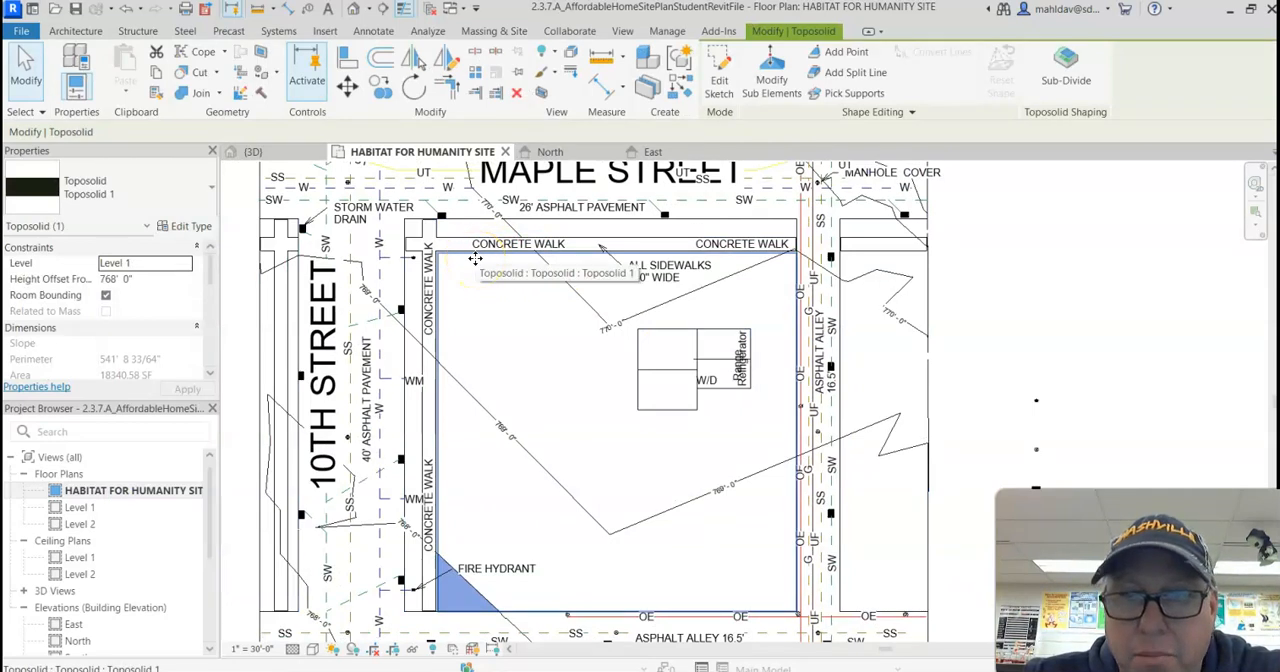
{"action": "left_click", "coordinate": [476, 259]}
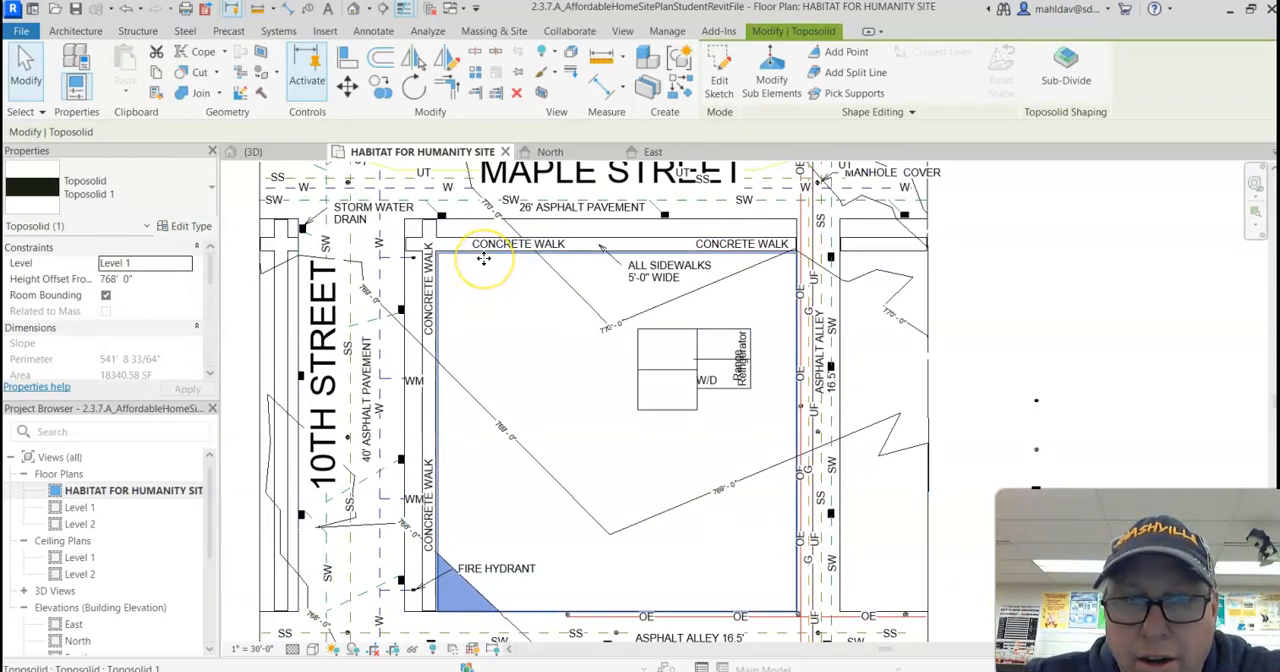
{"action": "left_click", "coordinate": [840, 57]}
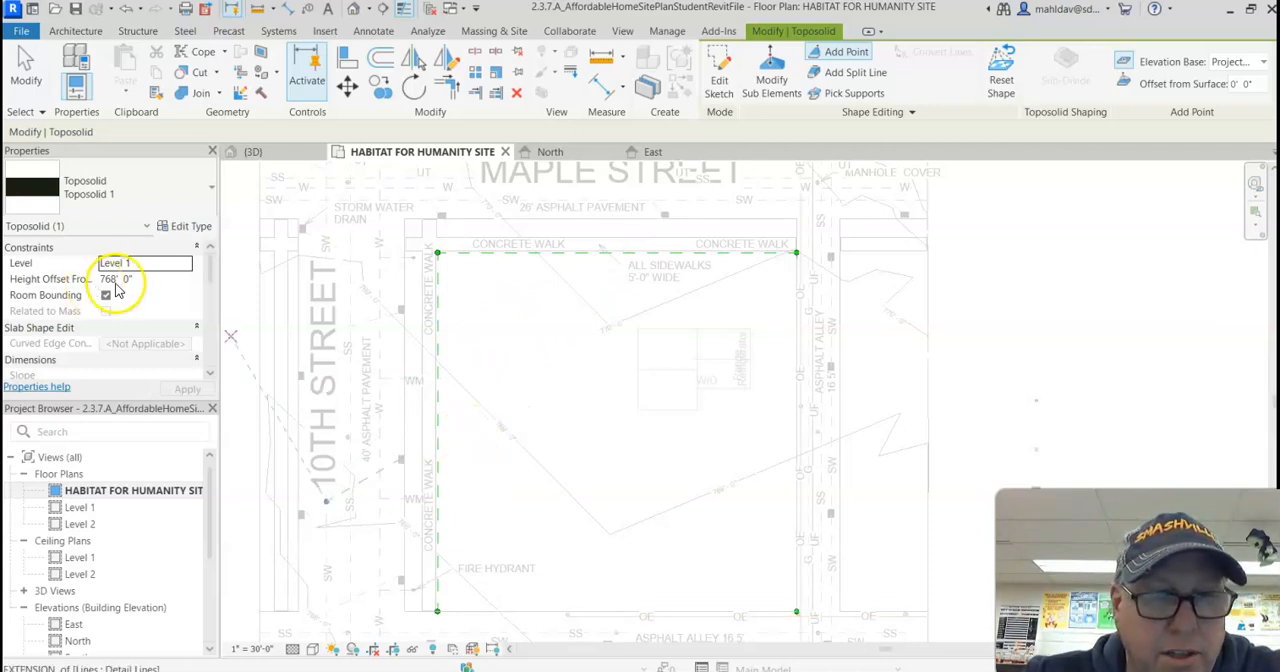
{"action": "key", "text": "Escape"}
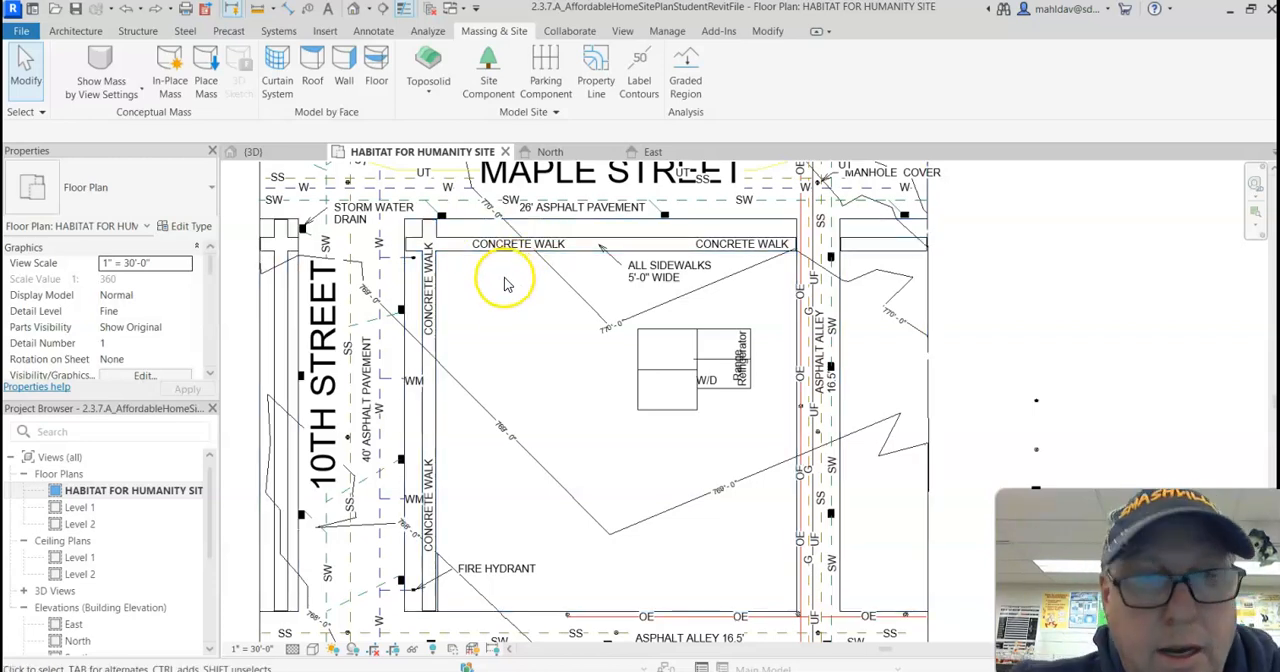
Step: Set the lot toposolid's height offset to 770' 0" and add a shape point between the house and 10th Street
{"action": "left_click", "coordinate": [458, 268]}
{"action": "left_click", "coordinate": [460, 270]}
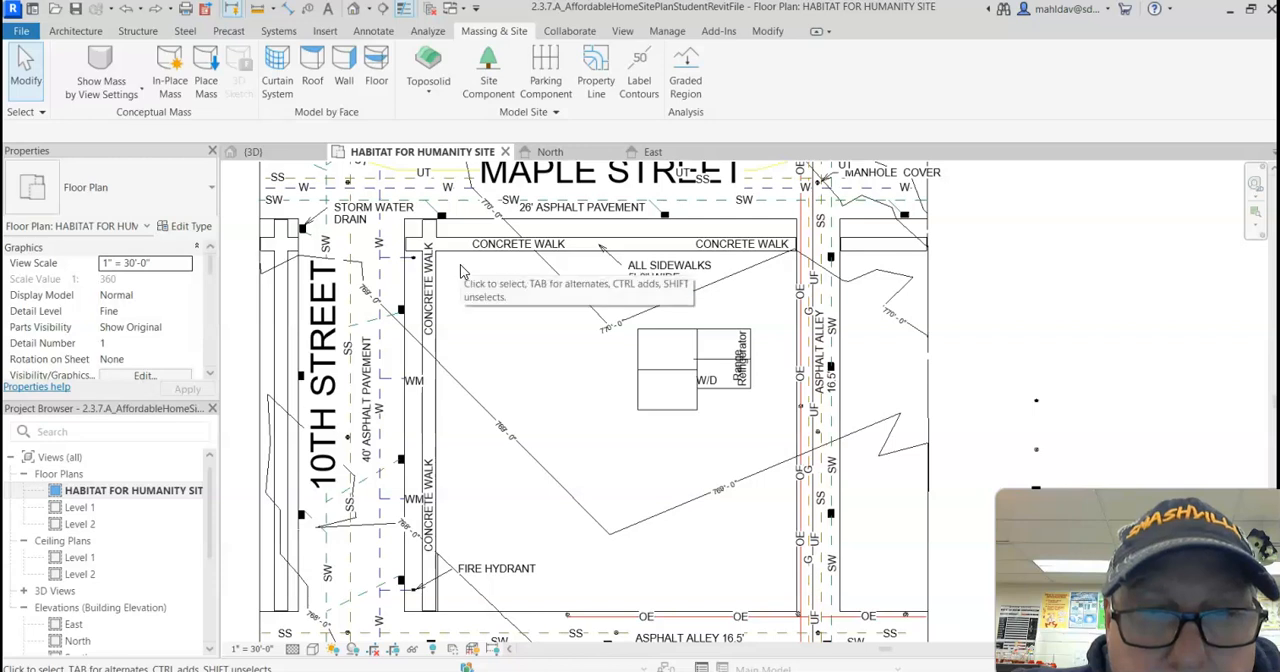
{"action": "left_click", "coordinate": [462, 262]}
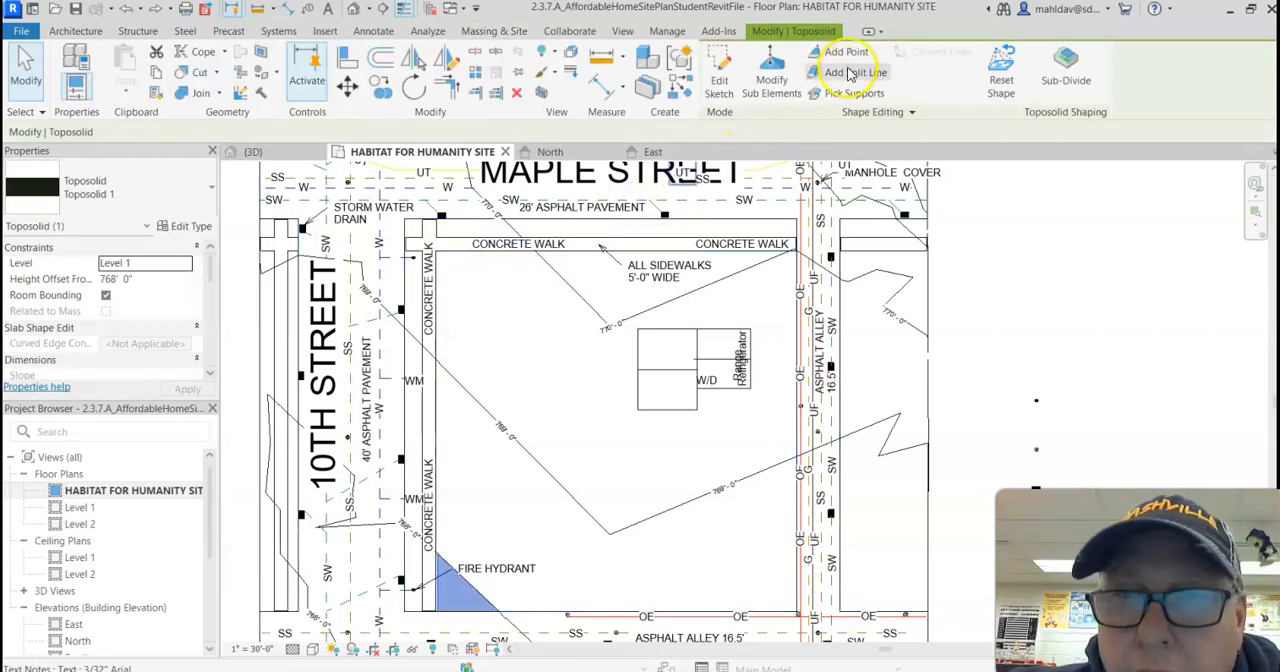
{"action": "left_click", "coordinate": [846, 52]}
{"action": "left_click", "coordinate": [147, 281]}
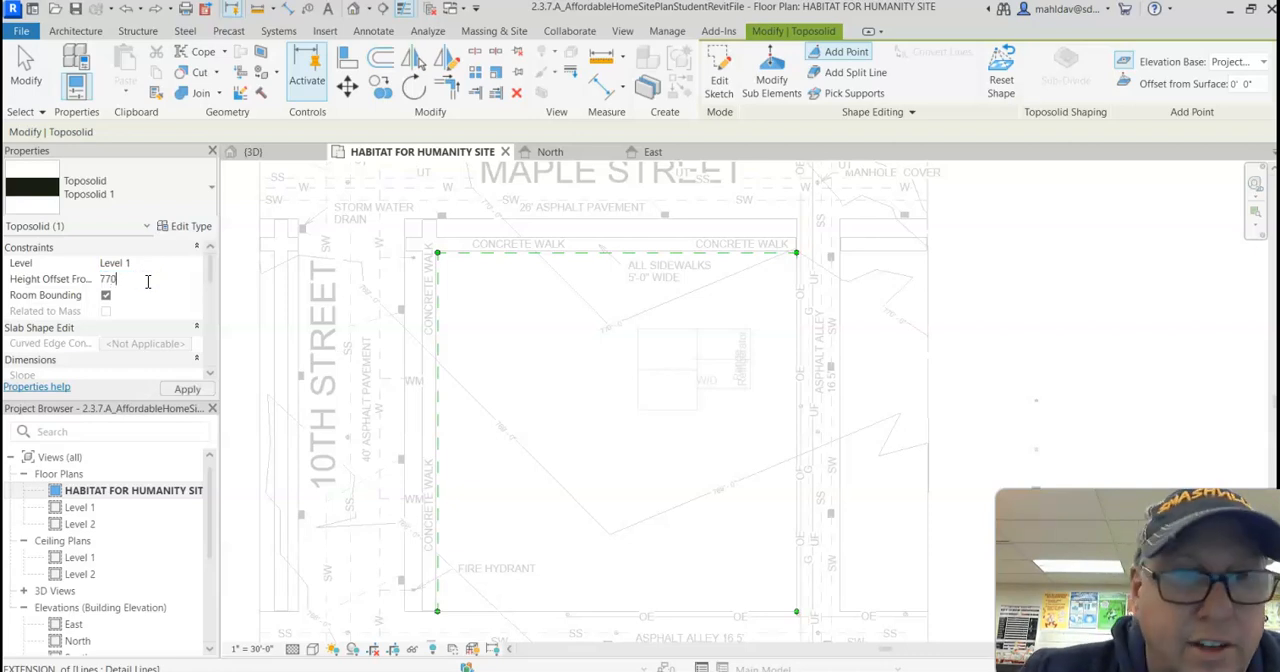
{"action": "left_click", "coordinate": [185, 388]}
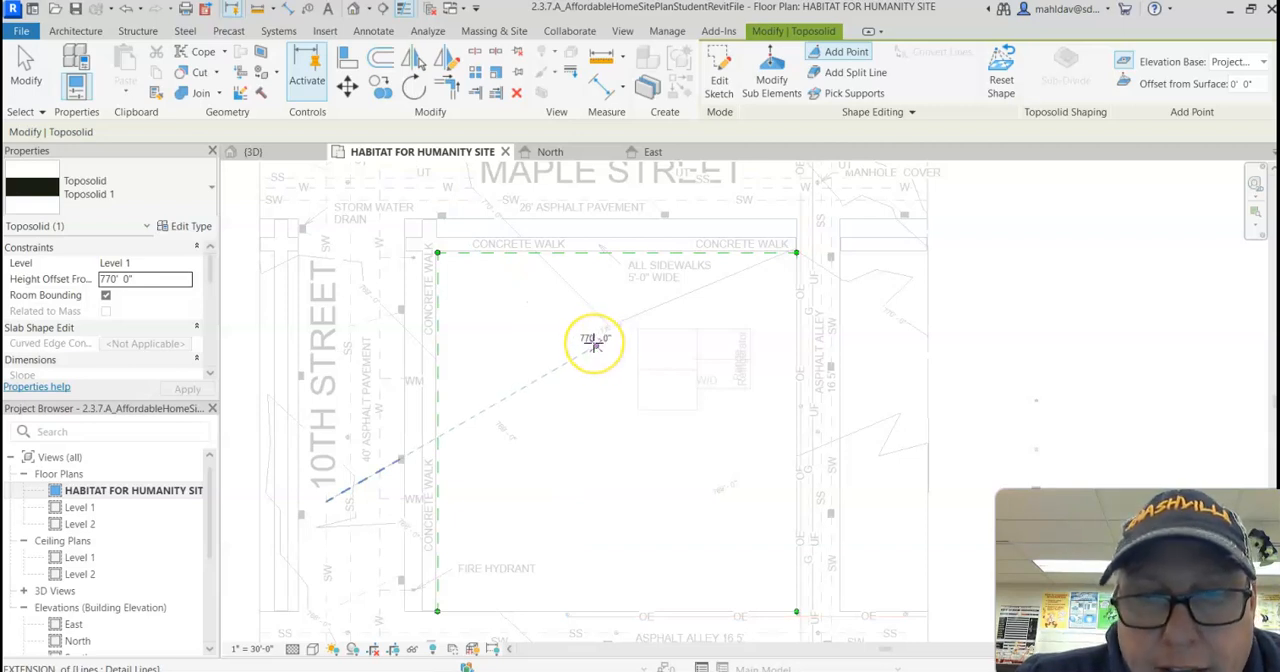
{"action": "left_click", "coordinate": [584, 342]}
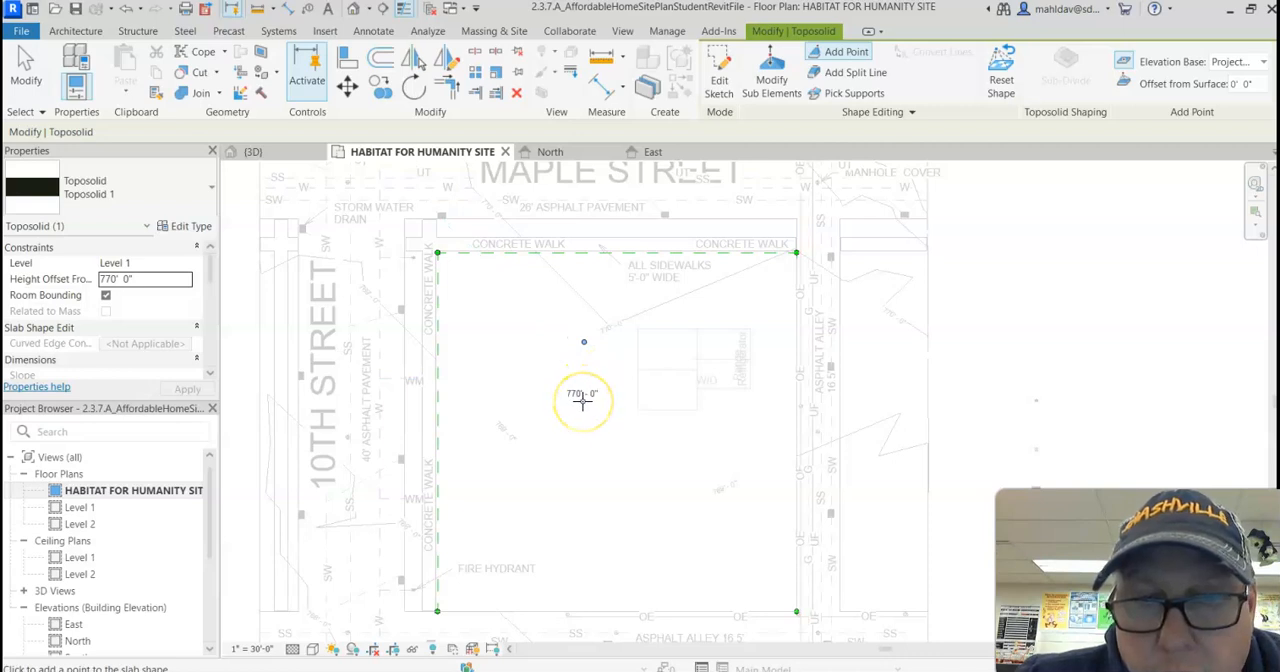
Step: Add four 770' 0" shape points around the house's 10th Street side and the side facing away from Maple Street
{"action": "left_click", "coordinate": [583, 401]}
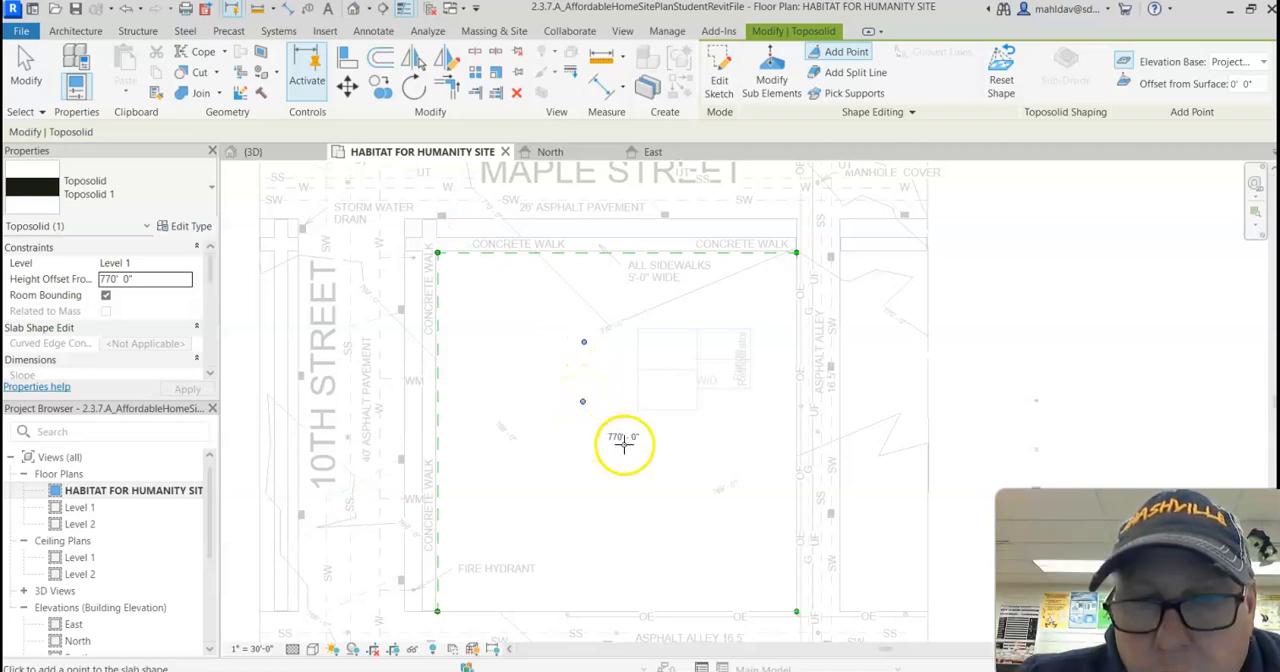
{"action": "left_click", "coordinate": [627, 445]}
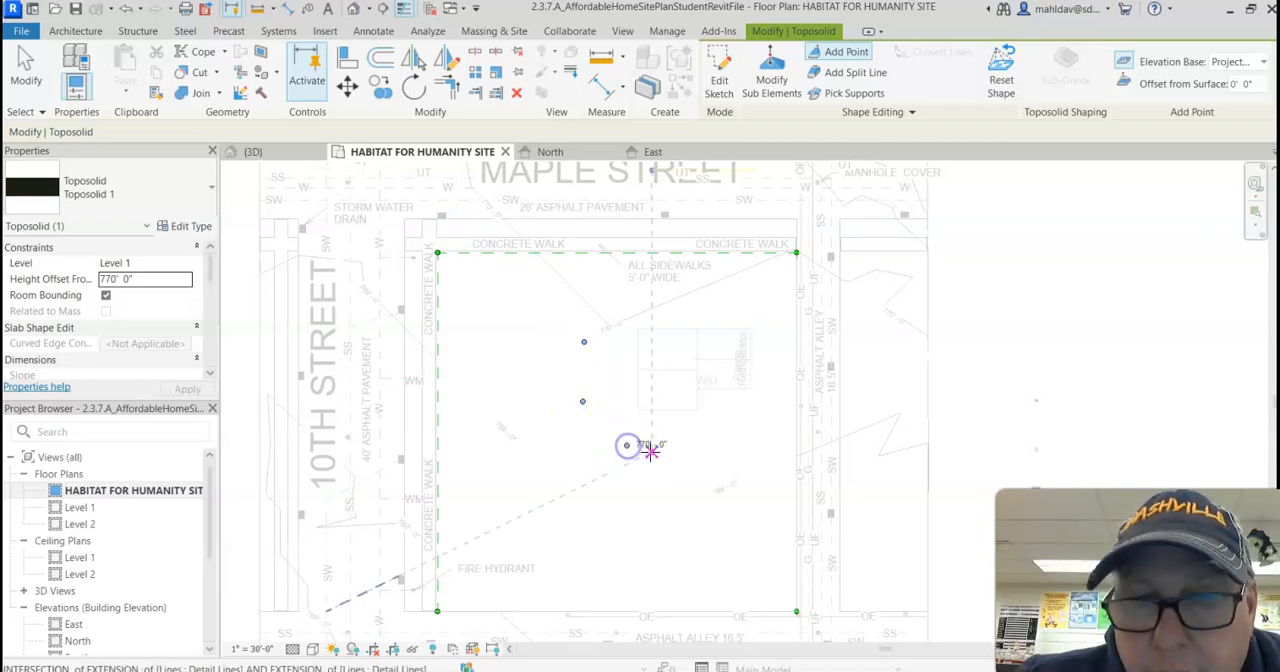
{"action": "left_click", "coordinate": [712, 448]}
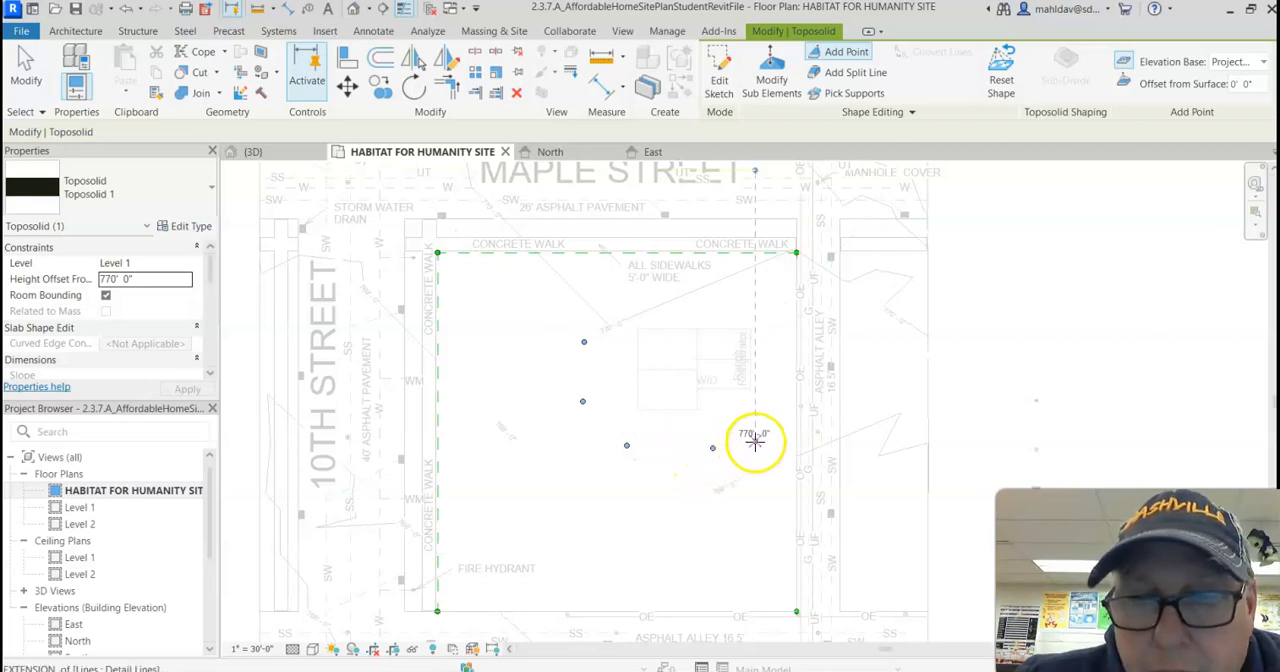
{"action": "left_click", "coordinate": [779, 426]}
Step: Add 770' 0" shape points along the toposolid's alley edge and between the house and Maple Street, and finish editing the toposolid
{"action": "scroll", "coordinate": [778, 426], "scroll_direction": "up", "scroll_amount": 3}
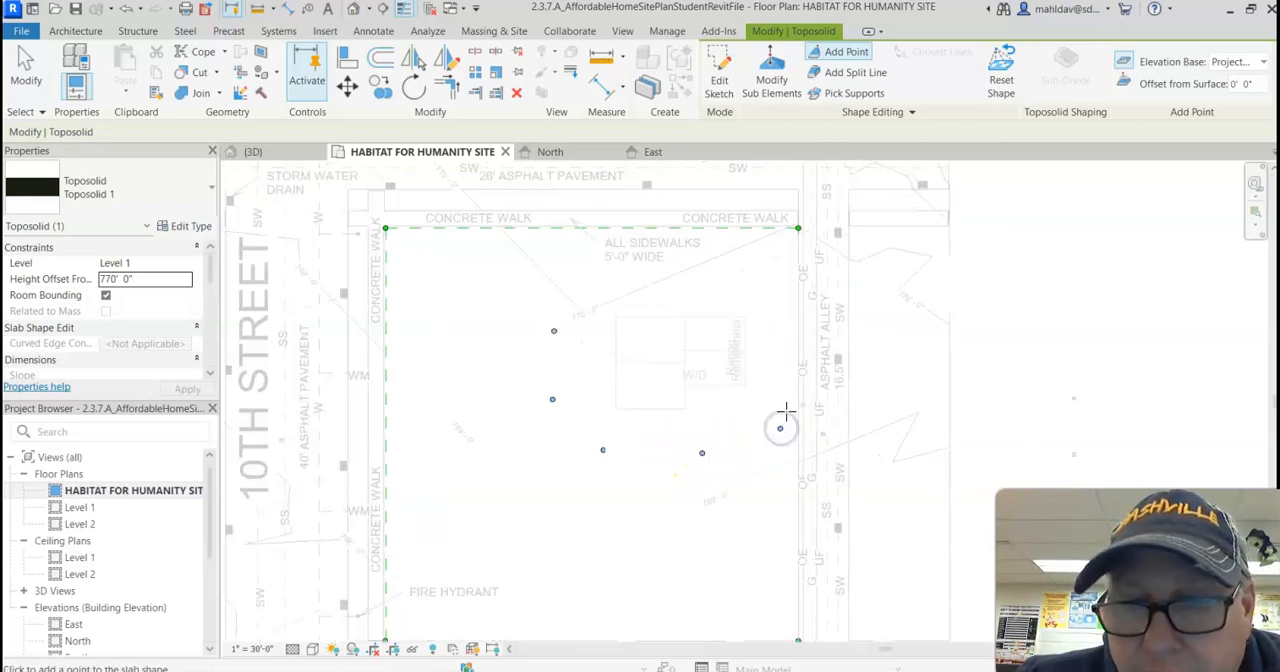
{"action": "left_click", "coordinate": [803, 380]}
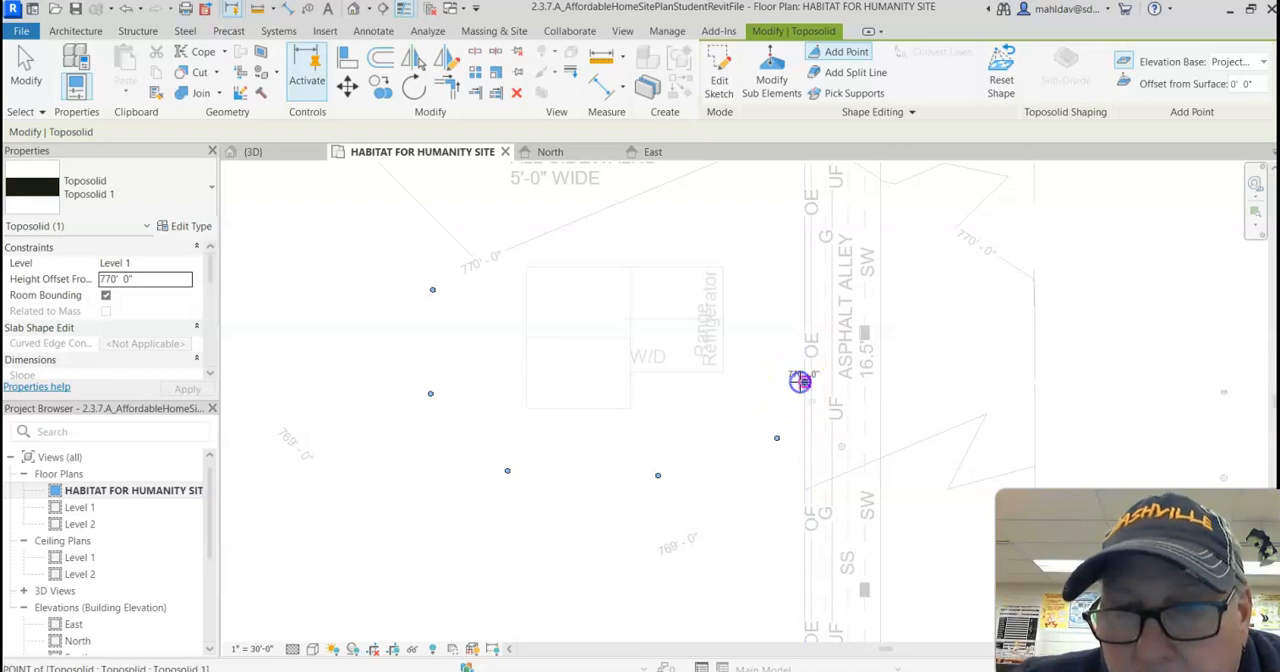
{"action": "left_click", "coordinate": [804, 245]}
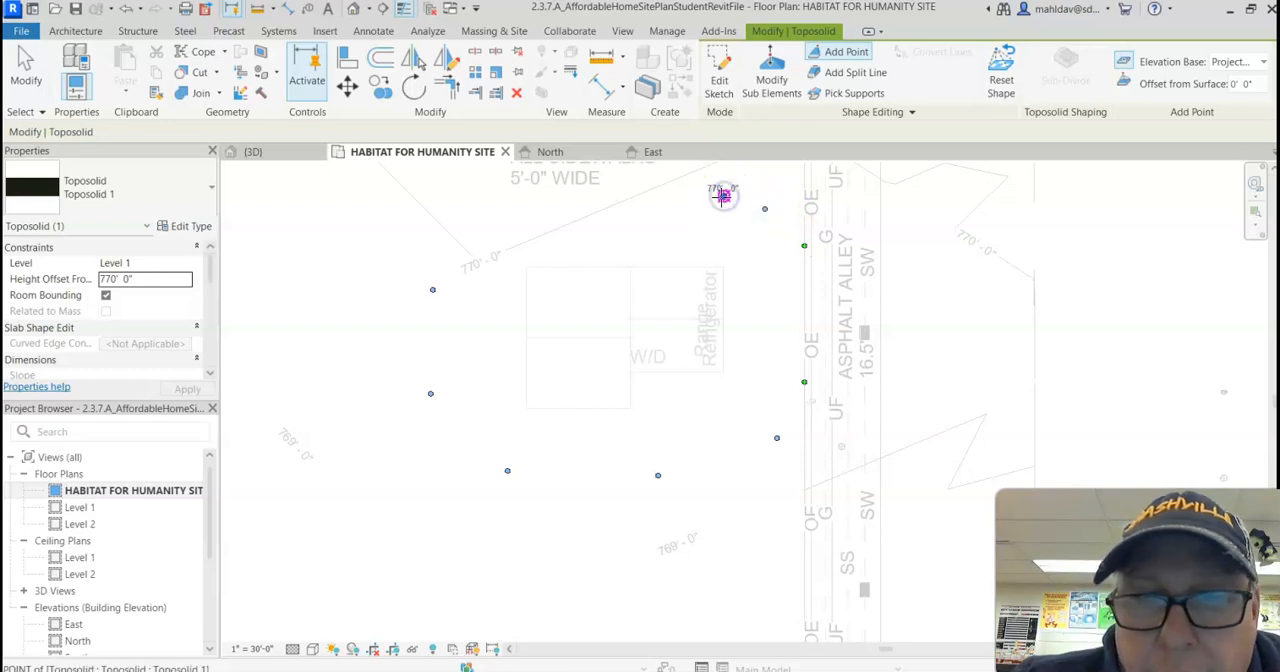
{"action": "scroll", "coordinate": [677, 243], "scroll_direction": "down", "scroll_amount": 1}
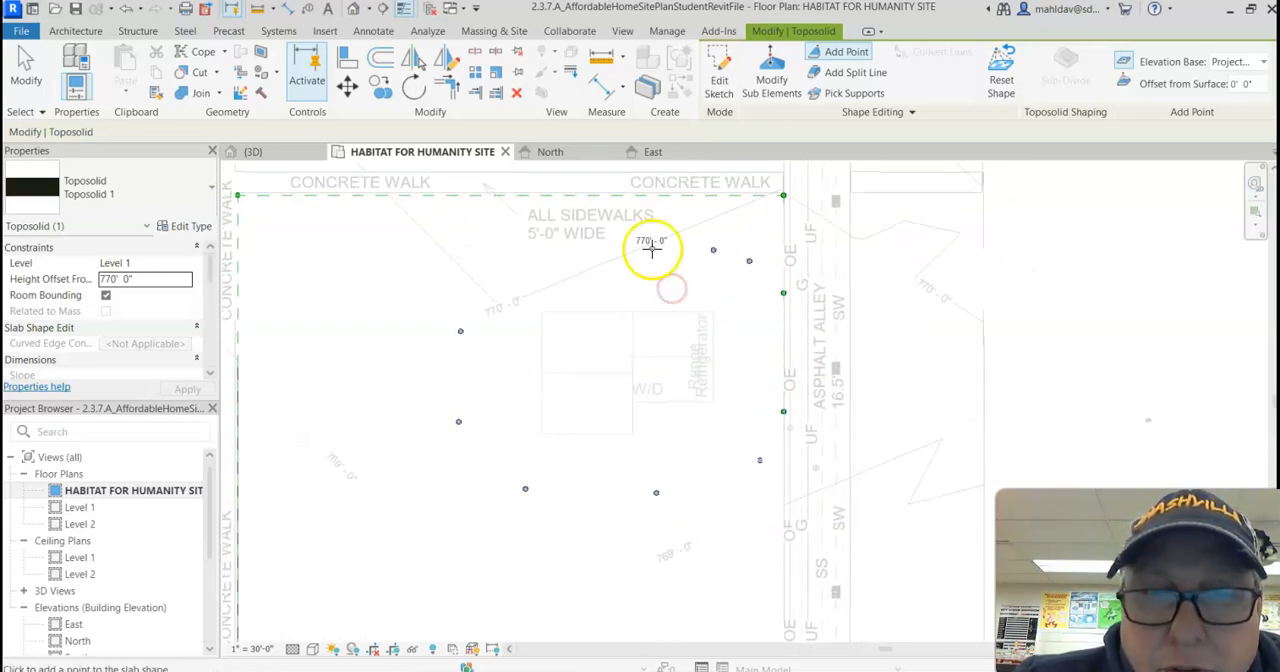
{"action": "left_click", "coordinate": [649, 240]}
{"action": "left_click", "coordinate": [584, 270]}
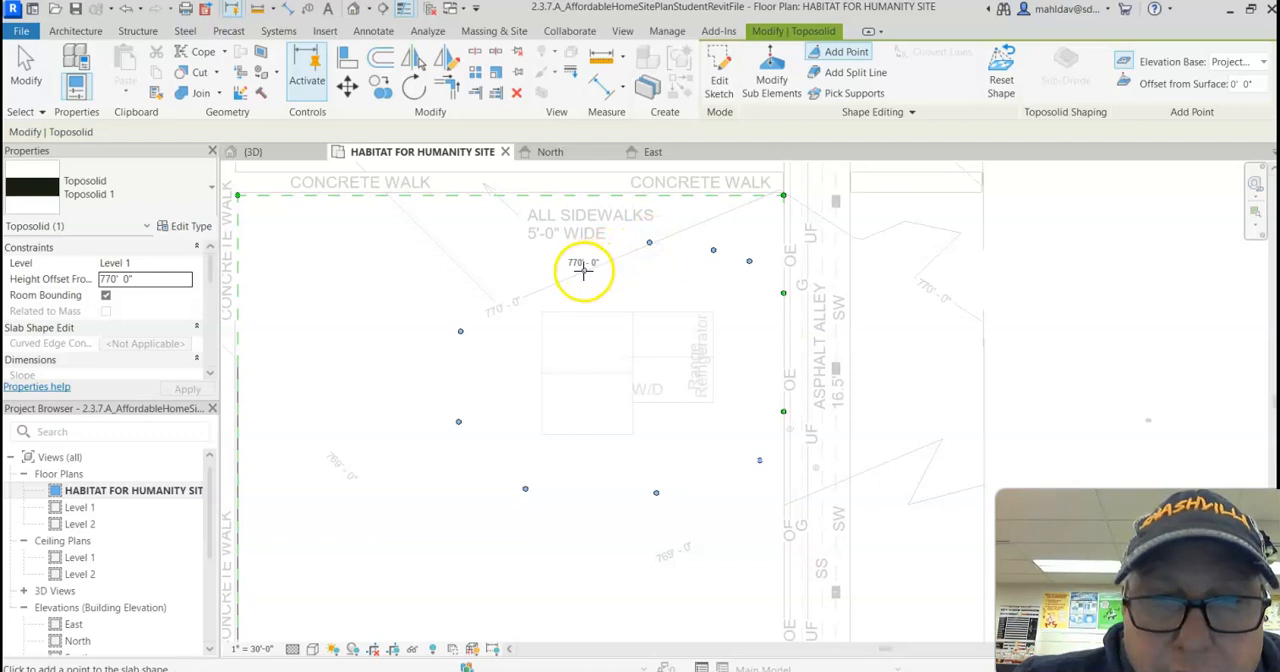
{"action": "left_click", "coordinate": [514, 298]}
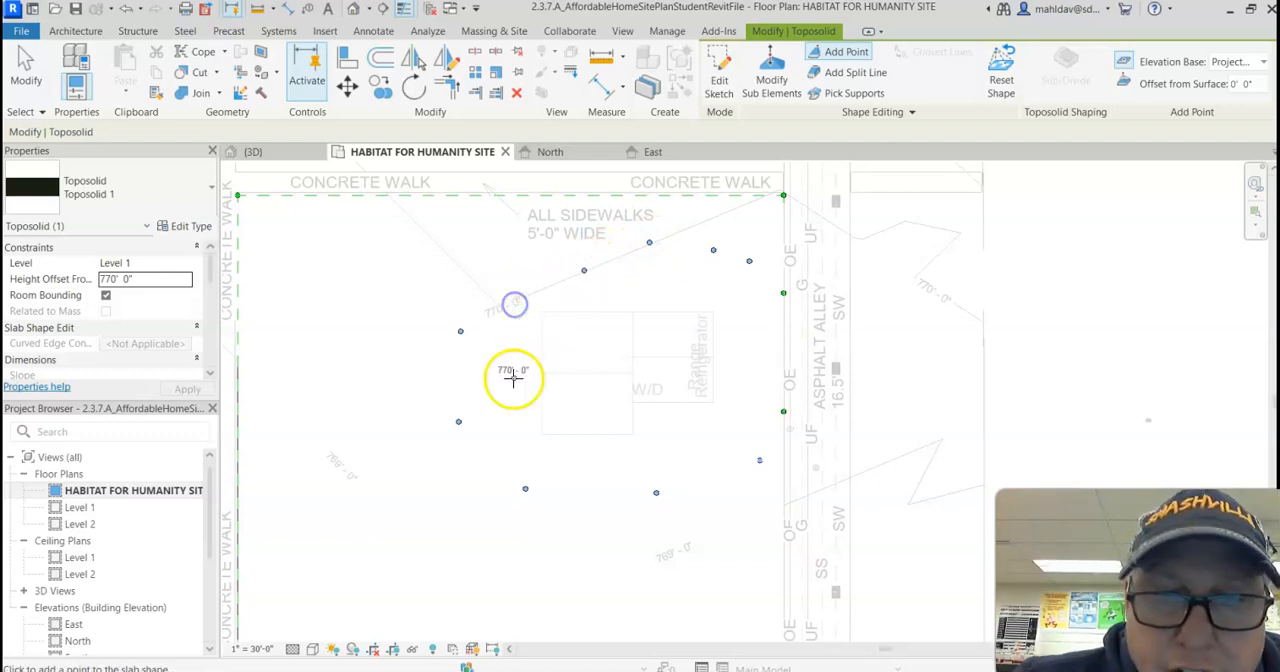
{"action": "left_click", "coordinate": [20, 66]}
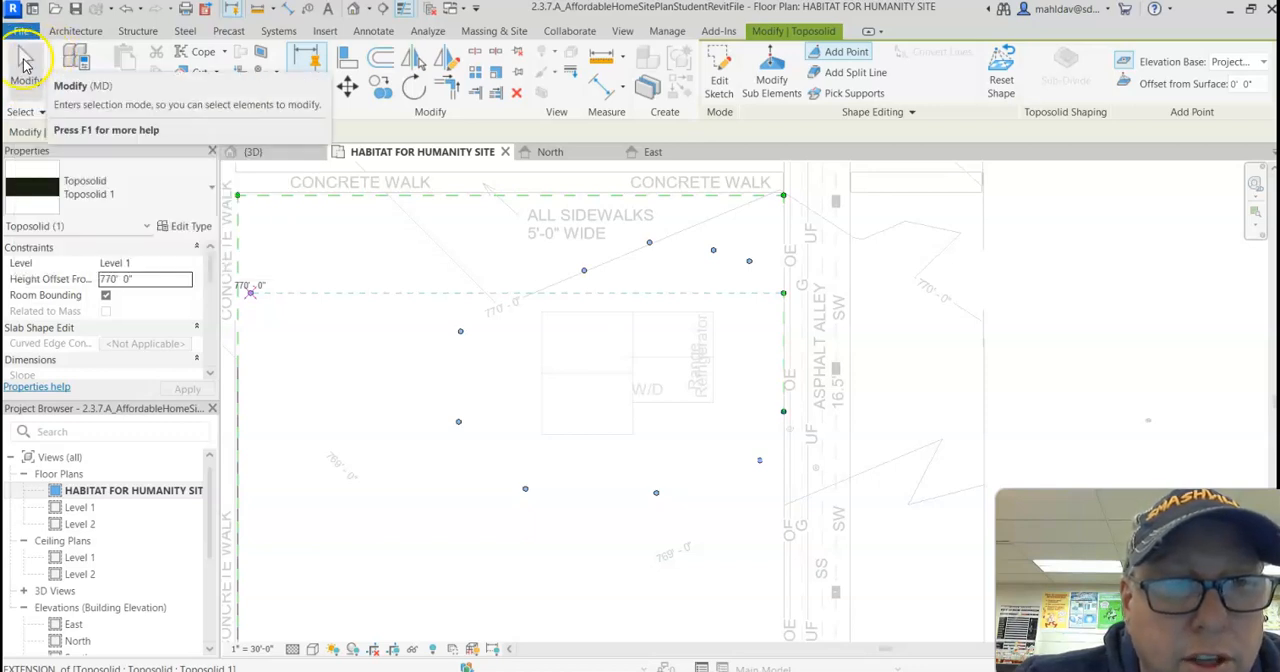
{"action": "left_click", "coordinate": [28, 68]}
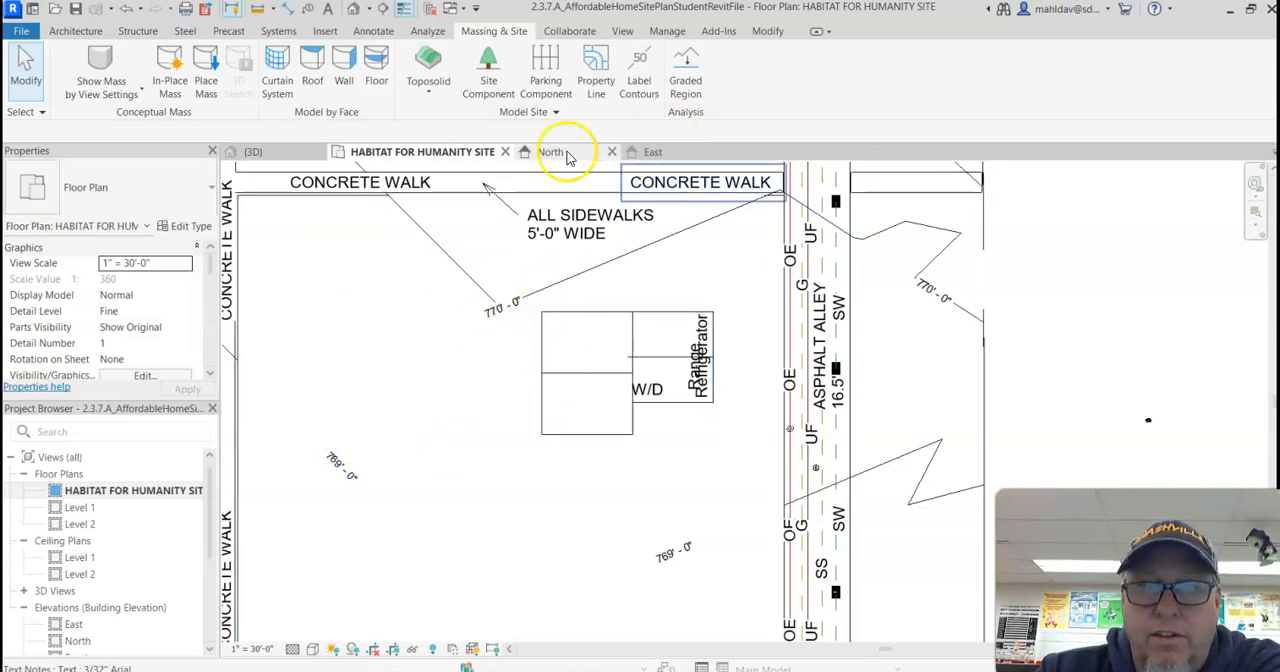
Step: Examine the reshaped ground around the house in the 3D view, and return to the HABITAT FOR HUMANITY SITE floor plan
{"action": "left_click", "coordinate": [292, 153]}
{"action": "scroll", "coordinate": [670, 345], "scroll_direction": "up", "scroll_amount": 5}
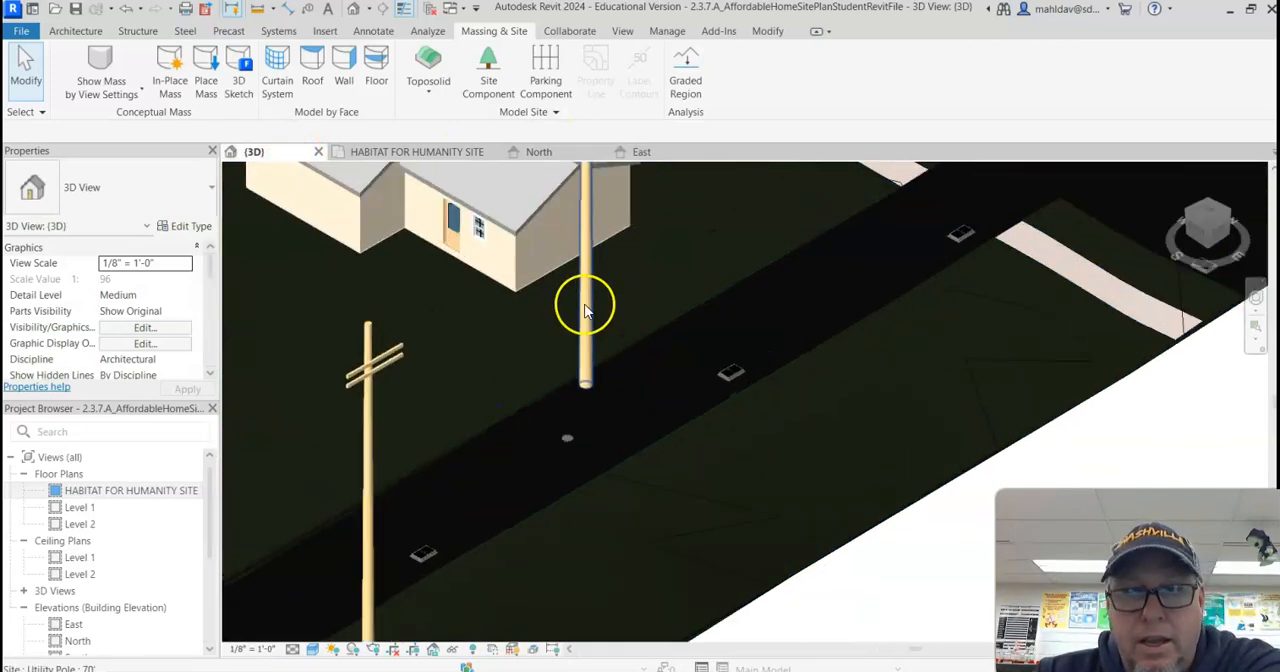
{"action": "middle_click_drag", "start_coordinate": [484, 287], "coordinate": [501, 347], "text": "shift"}
{"action": "middle_click_drag", "start_coordinate": [351, 333], "coordinate": [563, 434]}
{"action": "middle_click_drag", "start_coordinate": [449, 391], "coordinate": [868, 403], "text": "shift"}
{"action": "scroll", "coordinate": [577, 351], "scroll_direction": "down", "scroll_amount": 5}
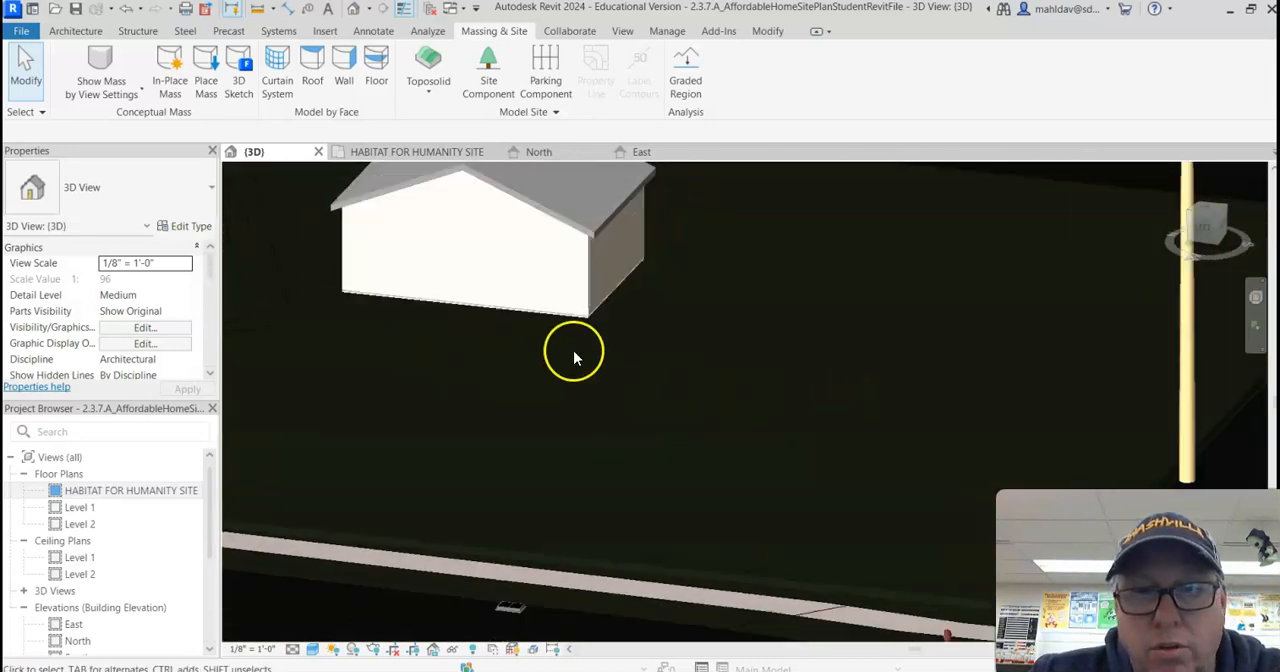
{"action": "scroll", "coordinate": [585, 365], "scroll_direction": "down", "scroll_amount": 3}
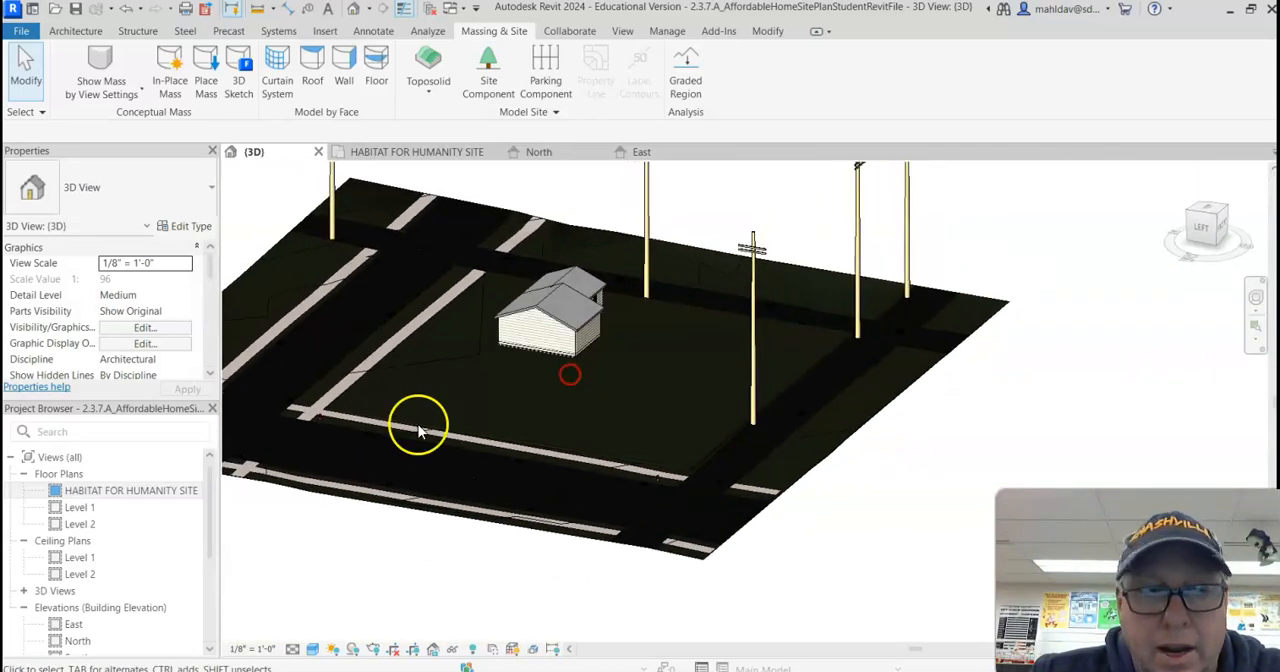
{"action": "double_click", "coordinate": [80, 490]}
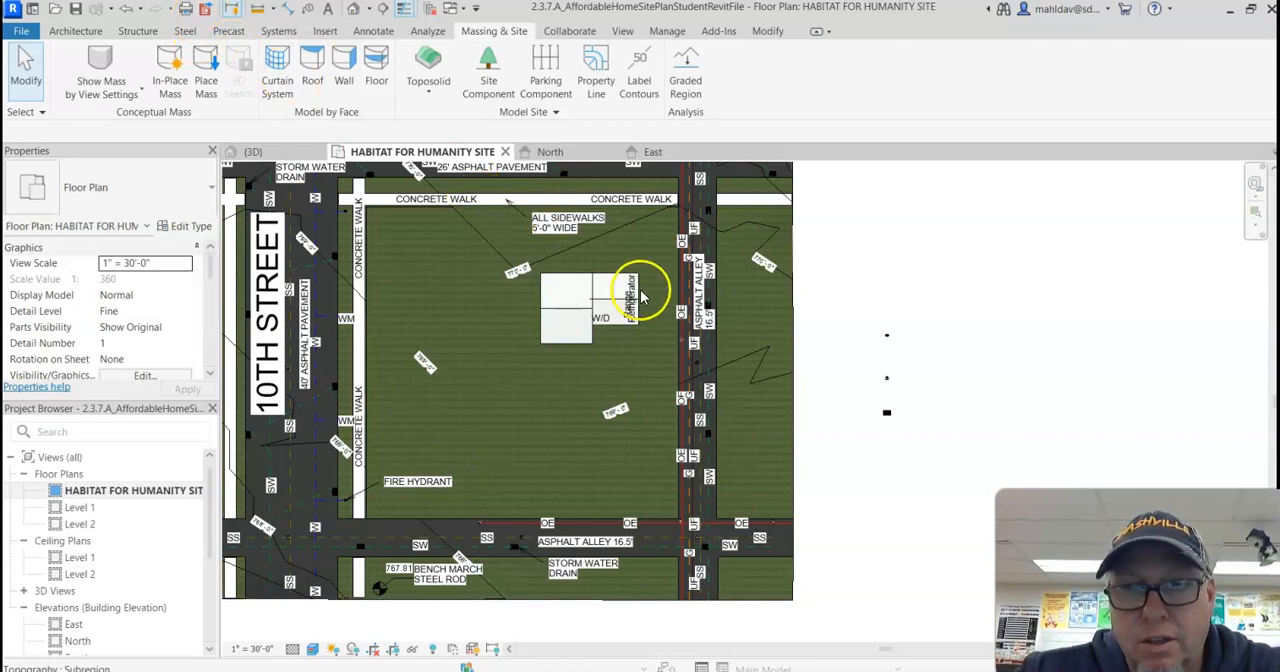
Step: Start a Generic - 12" floor on Level 1 and sketch a rectangular boundary about 13' 0" wide between the house and the alley
{"action": "scroll", "coordinate": [641, 296], "scroll_direction": "up", "scroll_amount": 5}
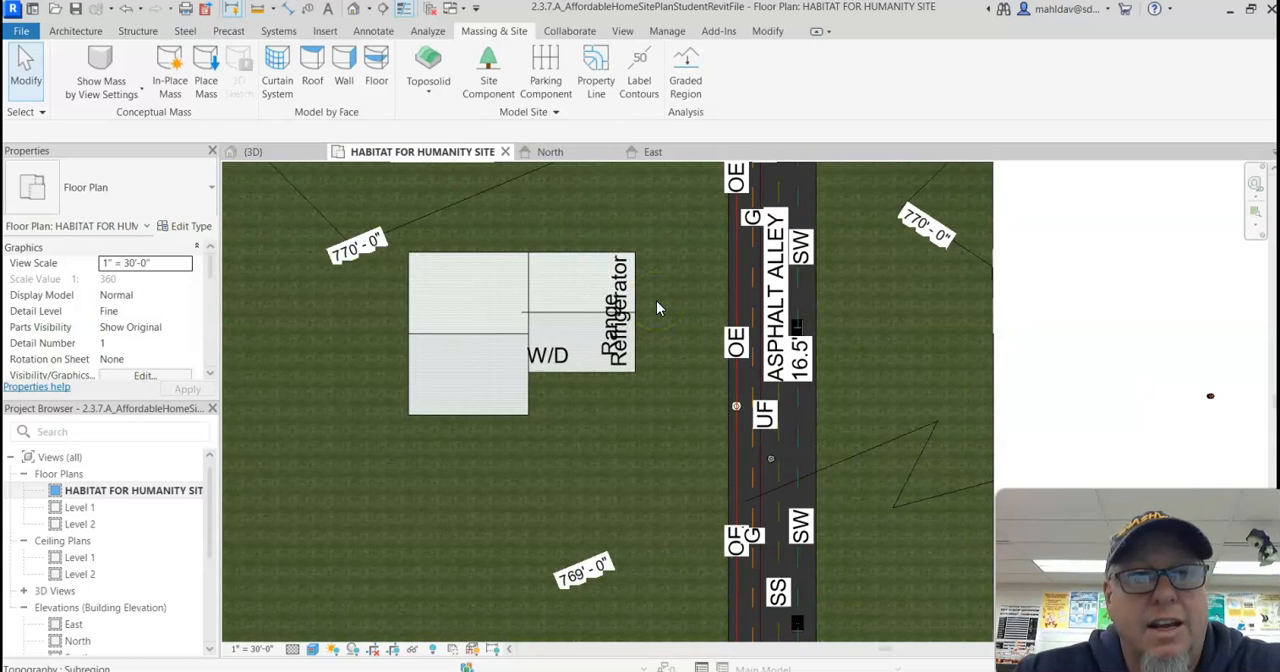
{"action": "left_click", "coordinate": [78, 31]}
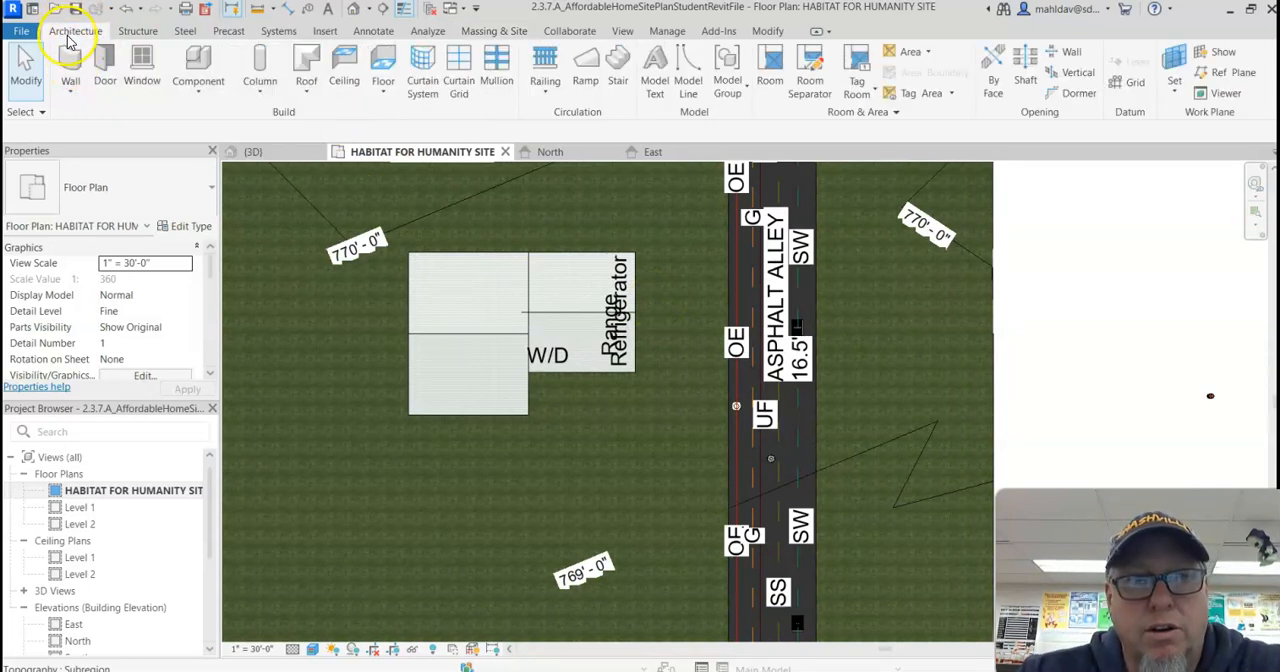
{"action": "left_click", "coordinate": [381, 66]}
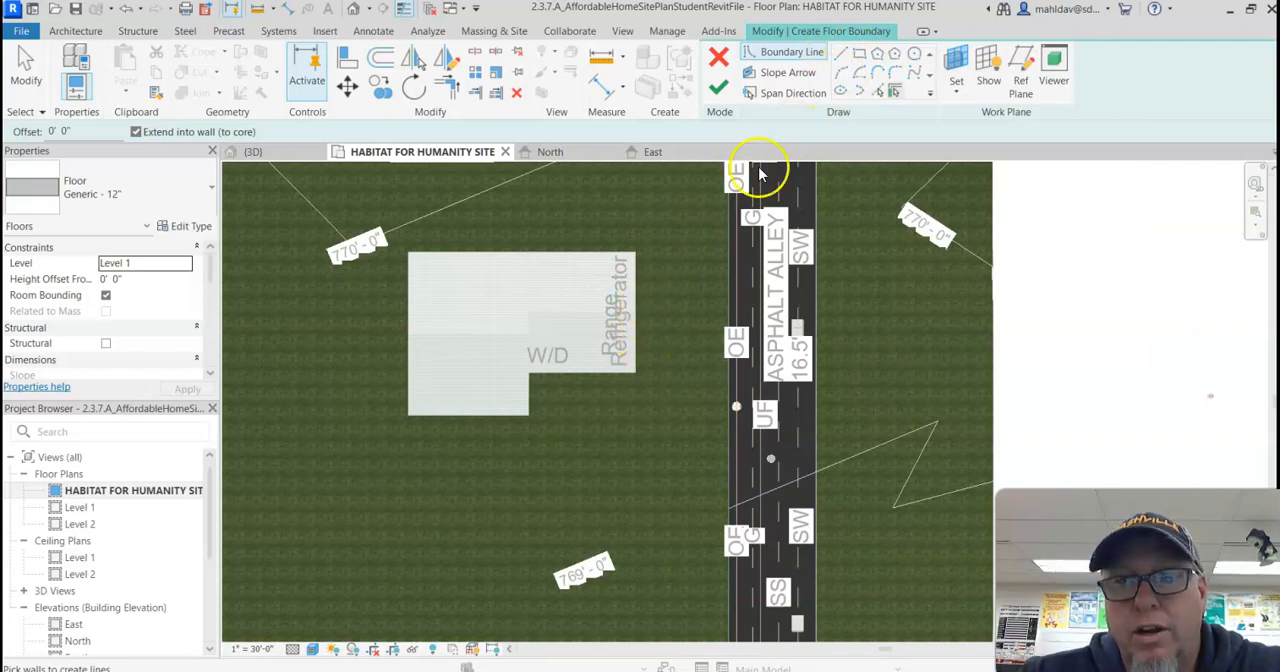
{"action": "left_click", "coordinate": [858, 53]}
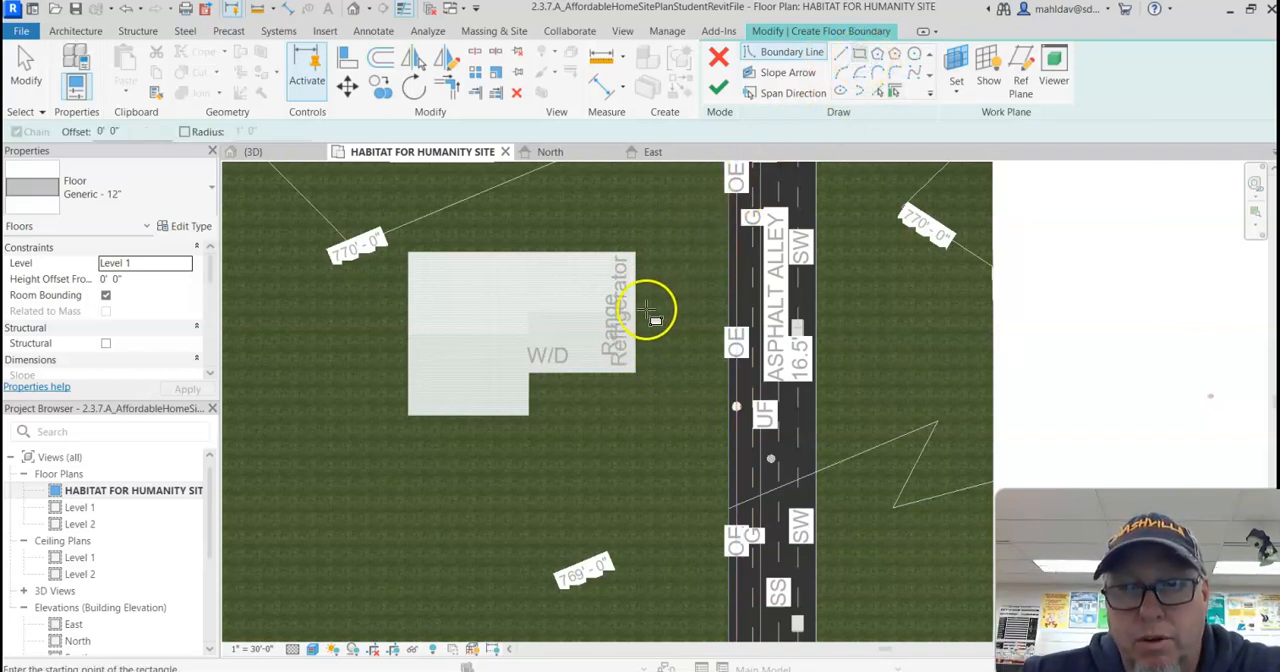
{"action": "scroll", "coordinate": [645, 318], "scroll_direction": "up", "scroll_amount": 2}
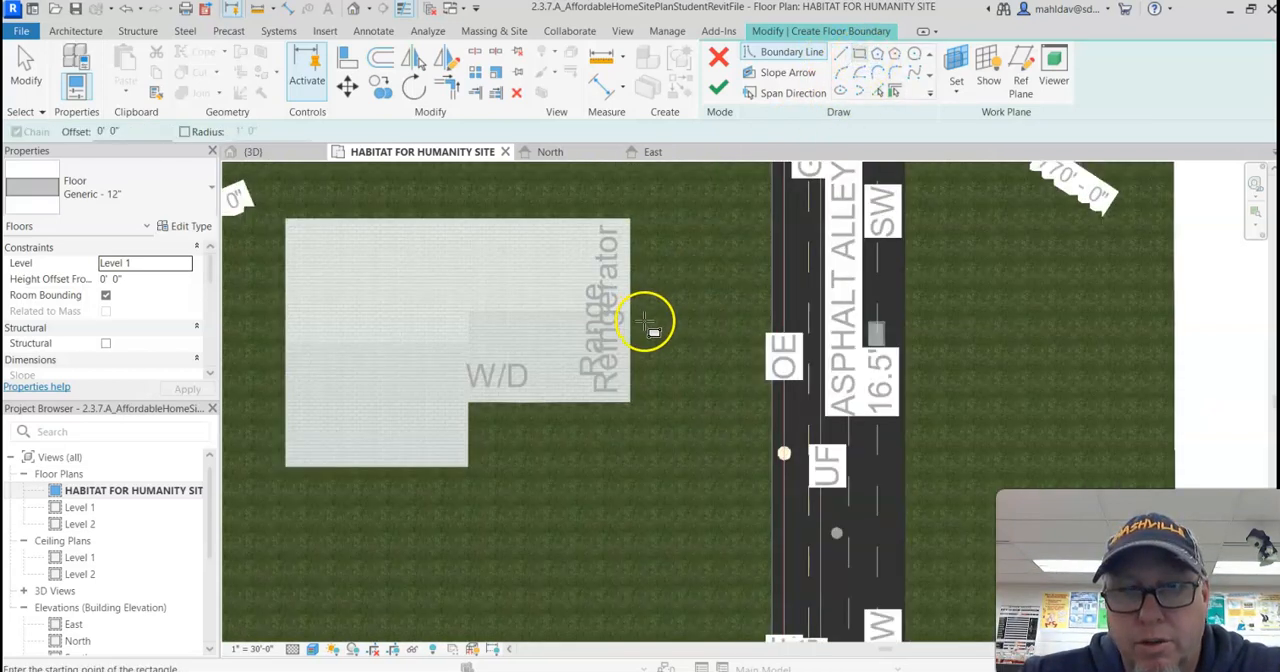
{"action": "left_click", "coordinate": [767, 398]}
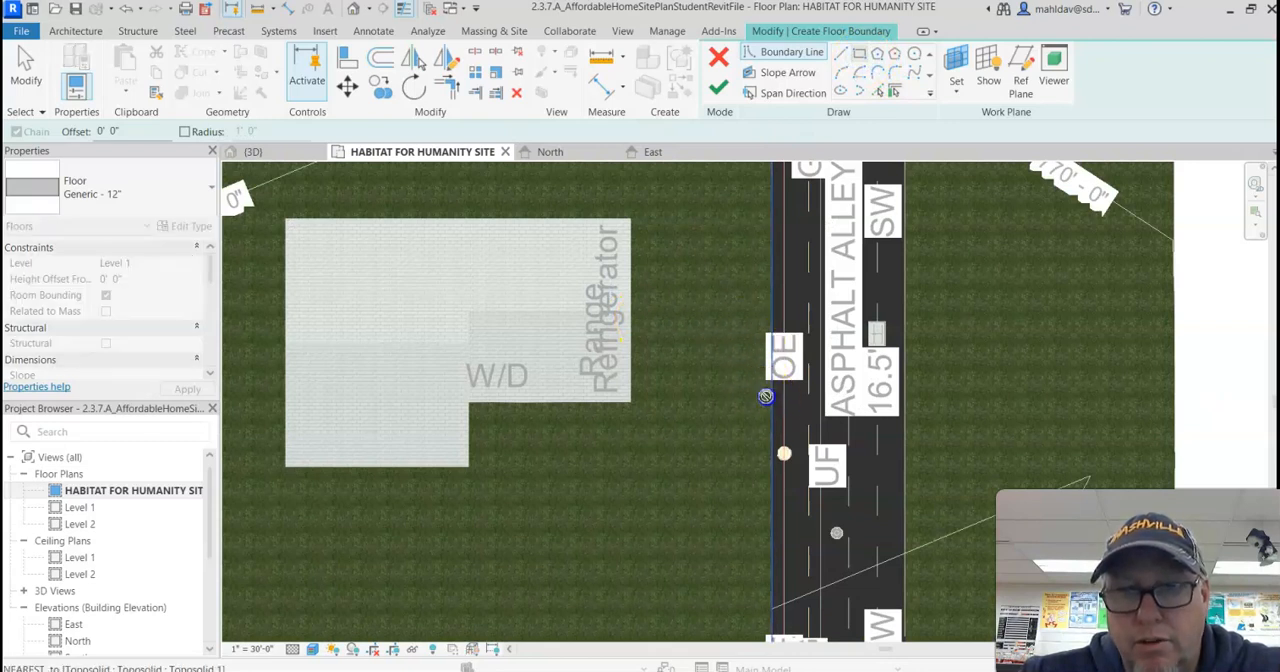
{"action": "left_click", "coordinate": [644, 290]}
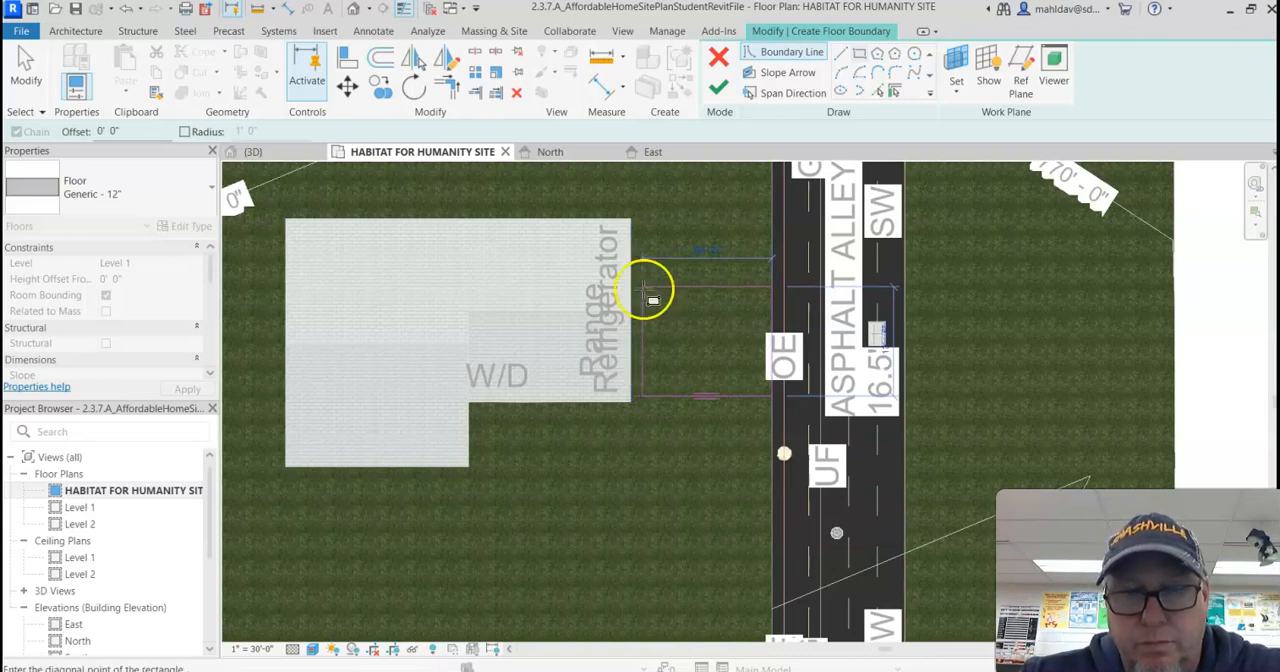
{"action": "left_click", "coordinate": [641, 291]}
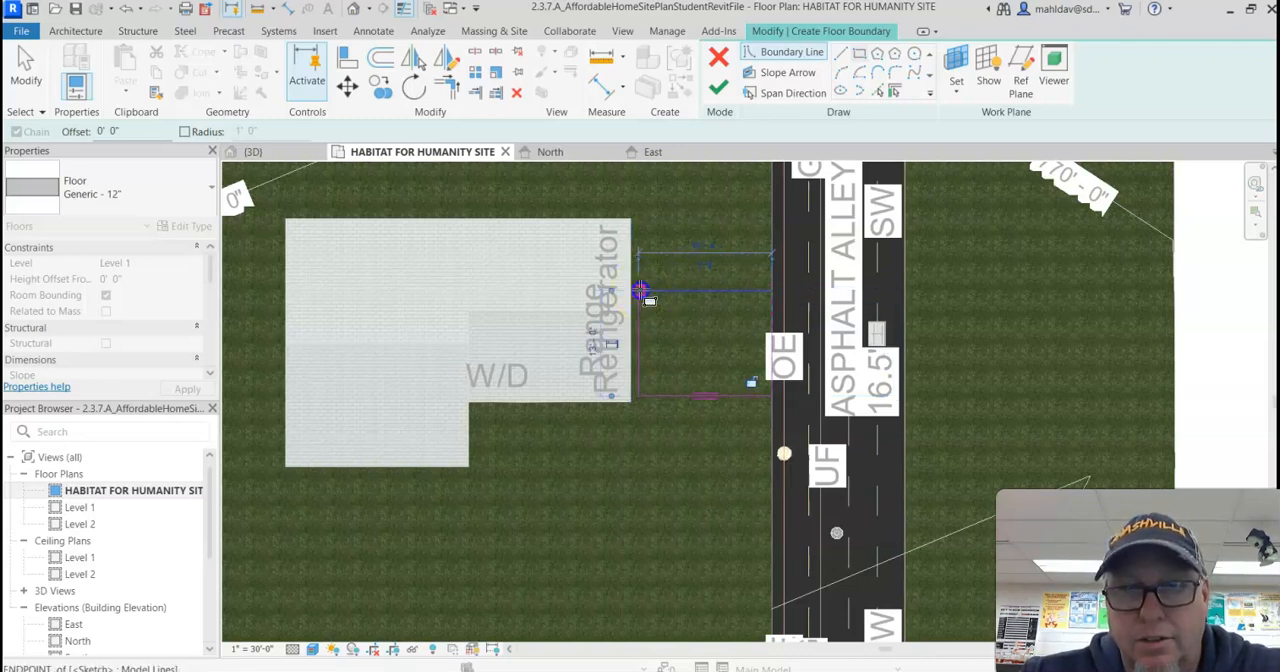
{"action": "scroll", "coordinate": [786, 314], "scroll_direction": "up", "scroll_amount": 4}
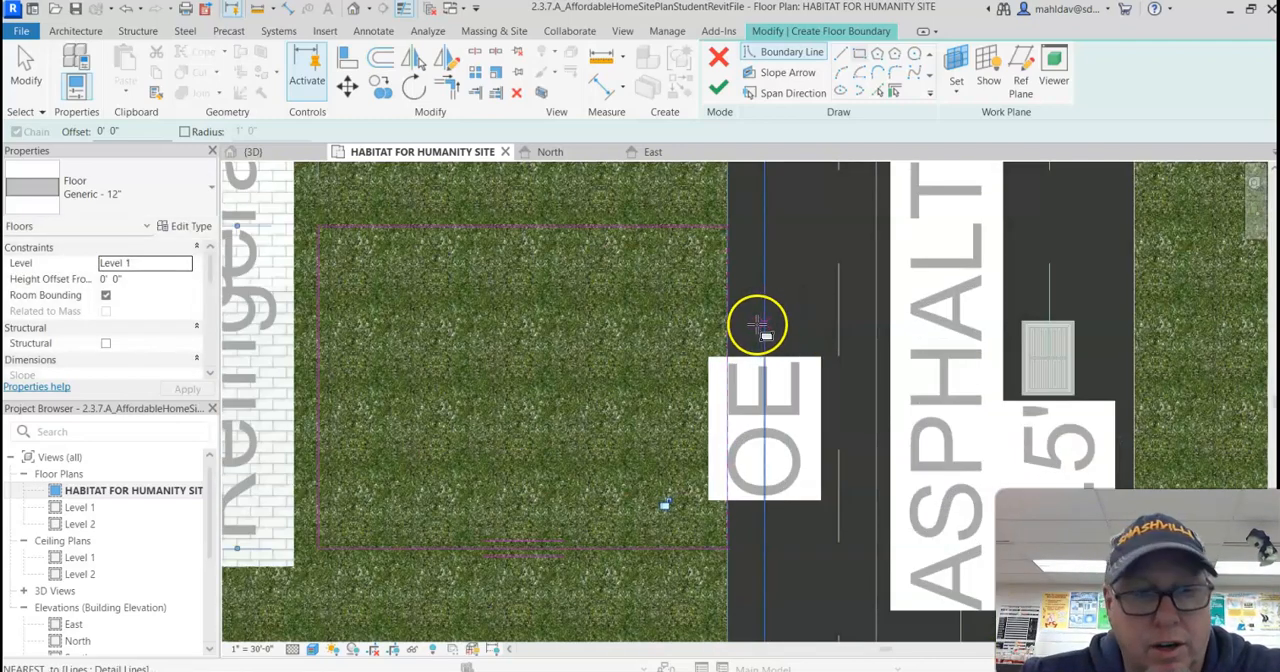
{"action": "key", "text": "Escape"}
{"action": "scroll", "coordinate": [546, 374], "scroll_direction": "down", "scroll_amount": 4}
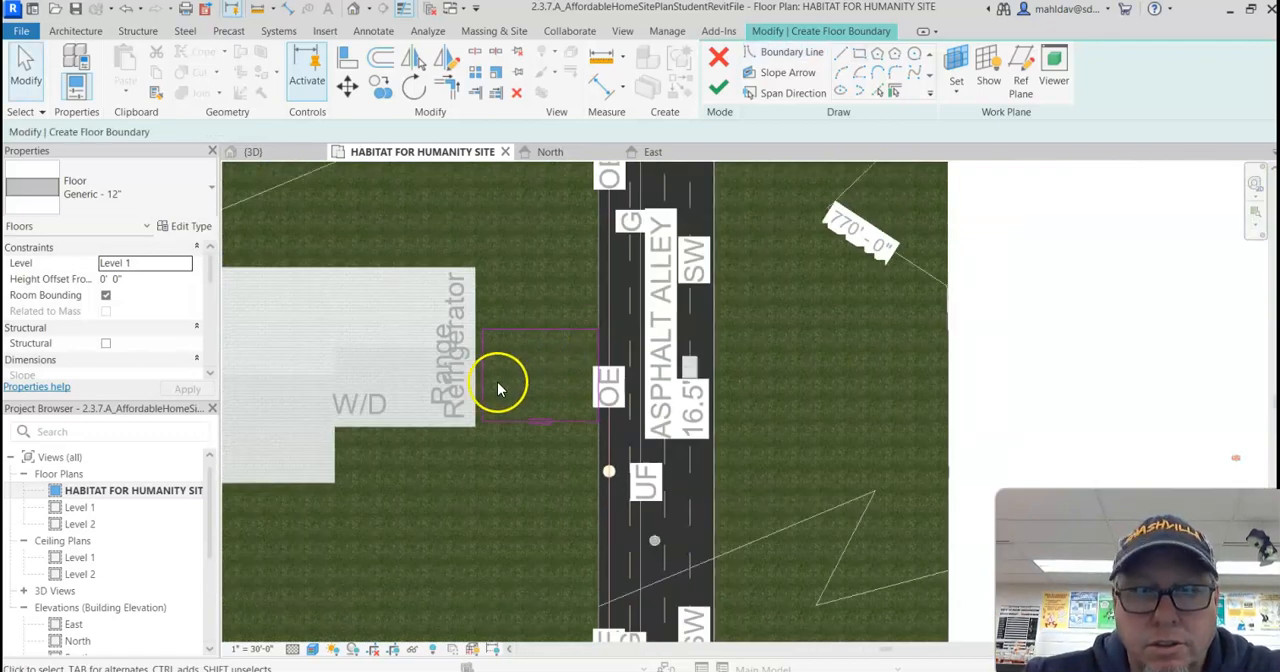
Step: Shift the floor boundary's house-side line up to the house wall and finish the floor
{"action": "left_click", "coordinate": [484, 384]}
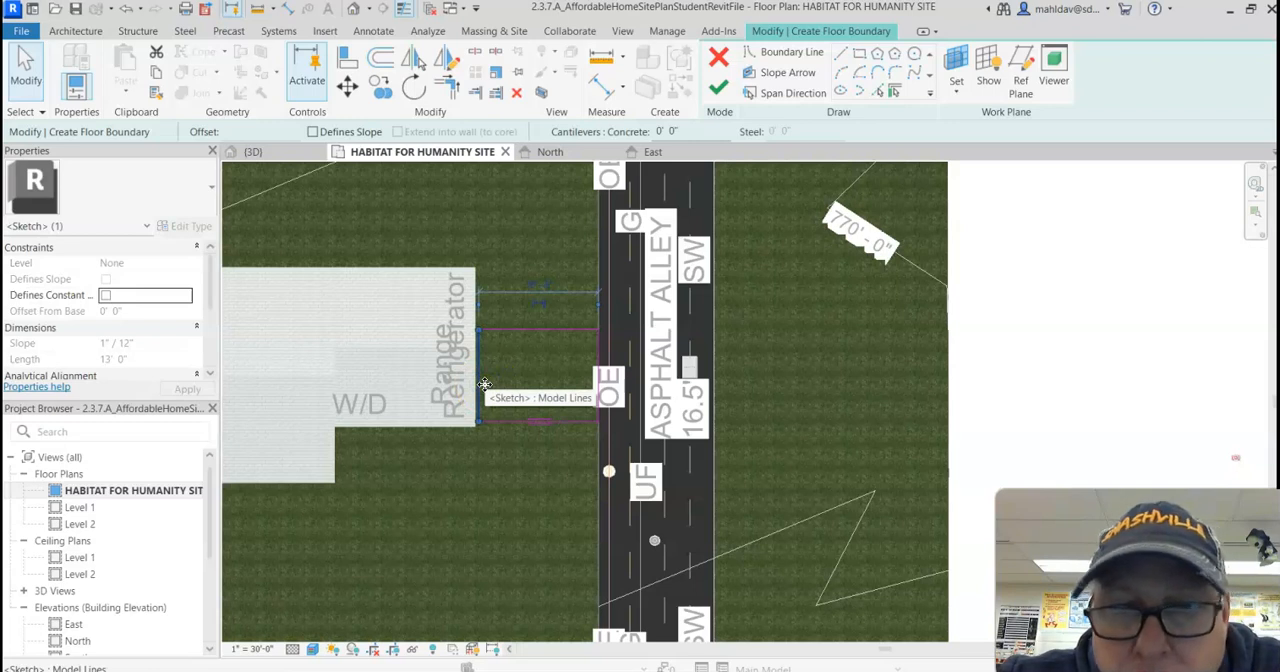
{"action": "left_click", "coordinate": [491, 403]}
{"action": "left_click", "coordinate": [486, 523]}
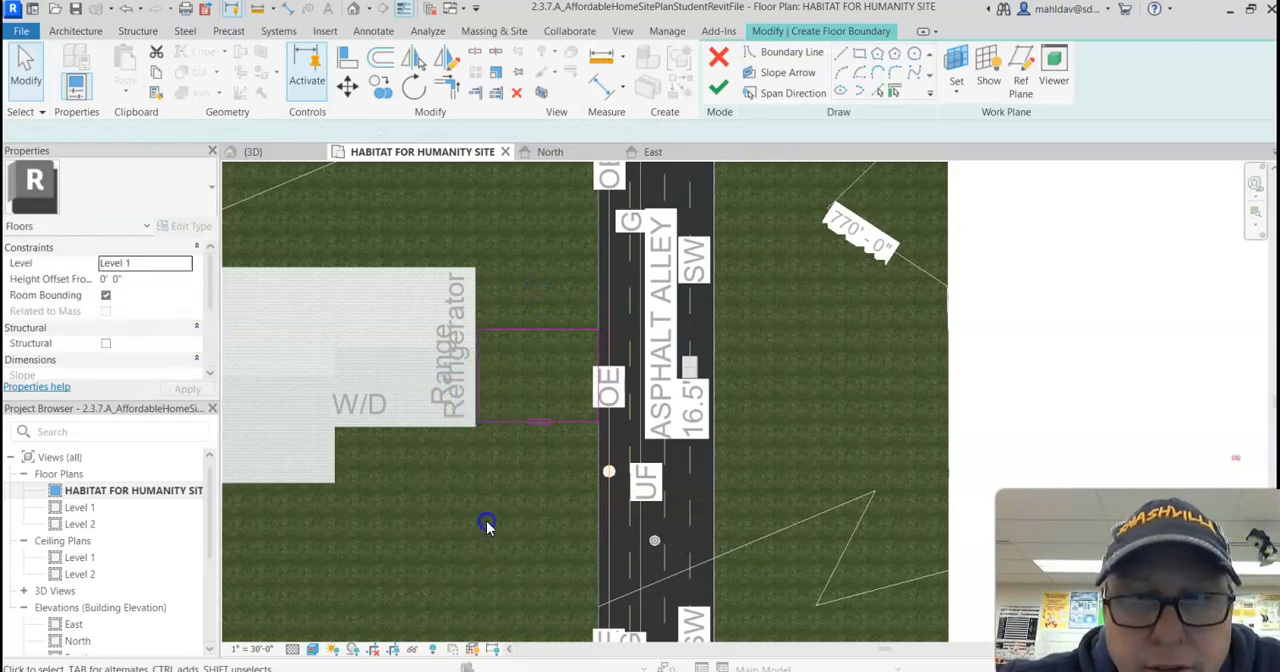
{"action": "left_click", "coordinate": [718, 90]}
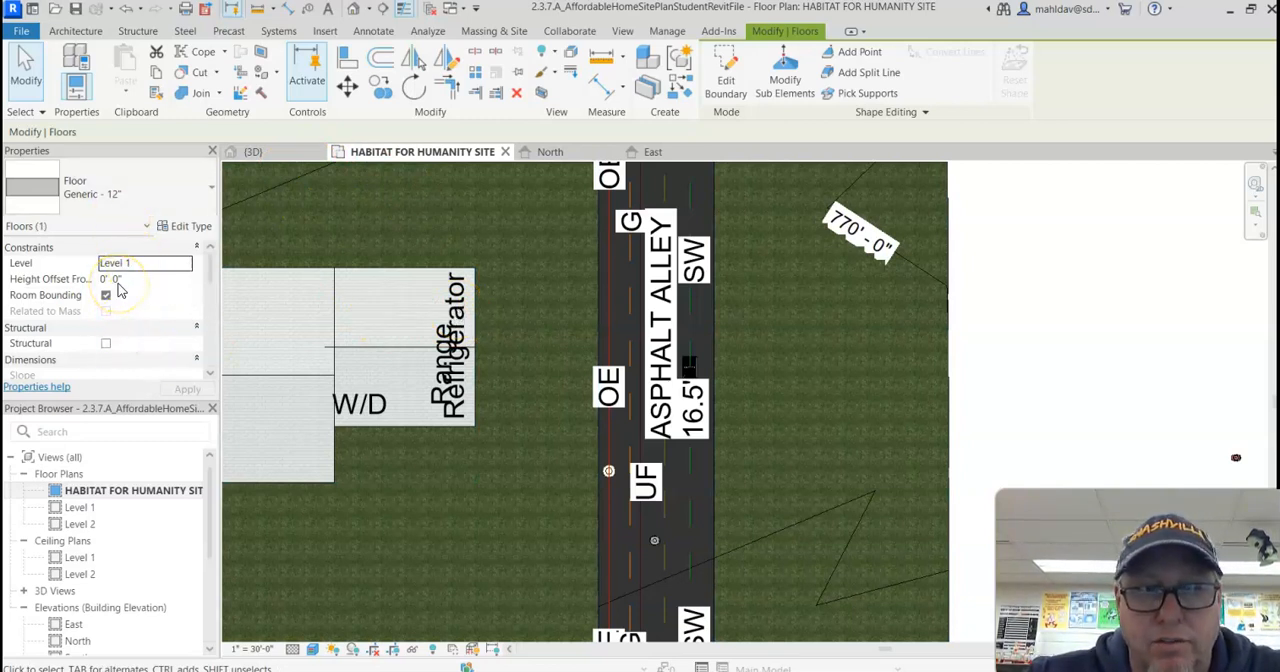
Step: Locate the new floor in the North elevation, set its height offset to 770' 0", and accept the toposolid overlap
{"action": "double_click", "coordinate": [80, 641]}
{"action": "scroll", "coordinate": [665, 400], "scroll_direction": "down", "scroll_amount": 4}
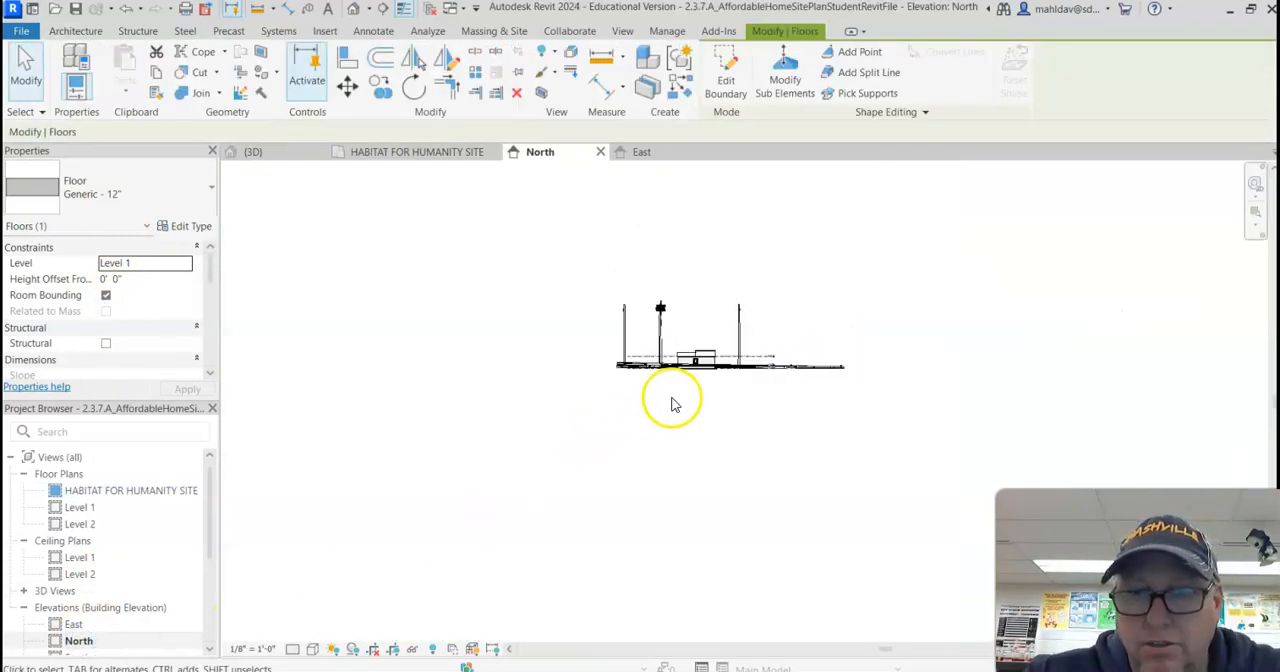
{"action": "scroll", "coordinate": [698, 502], "scroll_direction": "down", "scroll_amount": 2}
{"action": "middle_click_drag", "start_coordinate": [697, 496], "coordinate": [669, 373]}
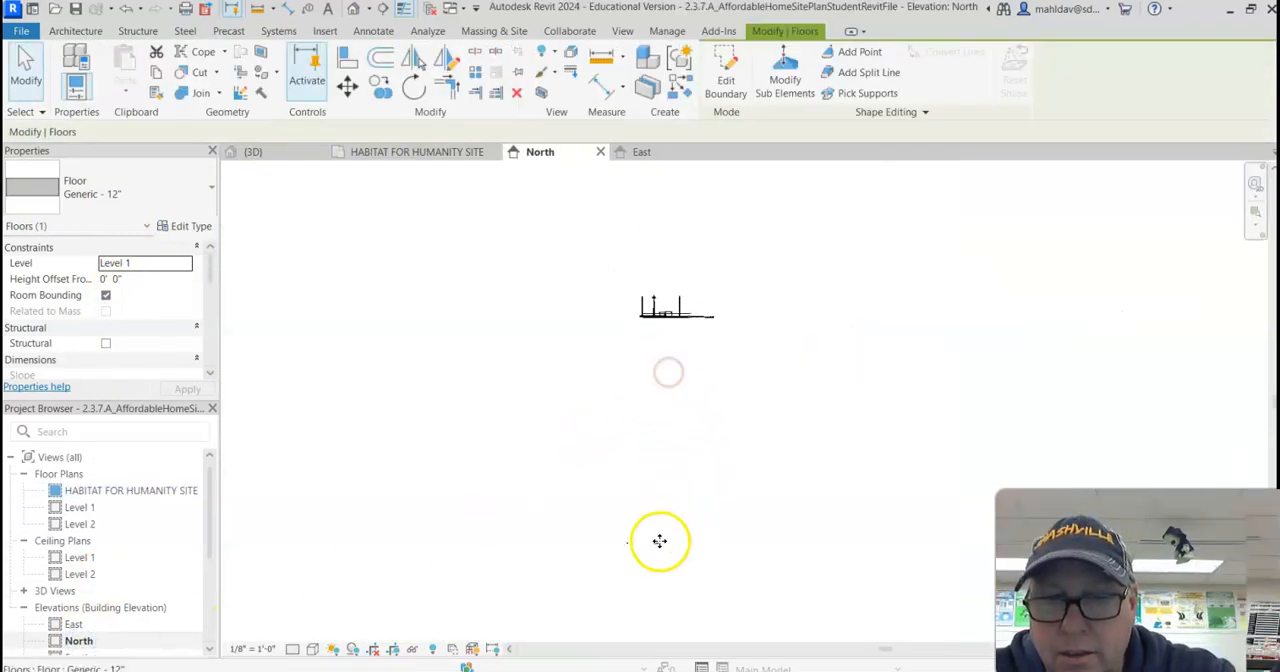
{"action": "scroll", "coordinate": [648, 562], "scroll_direction": "up", "scroll_amount": 2}
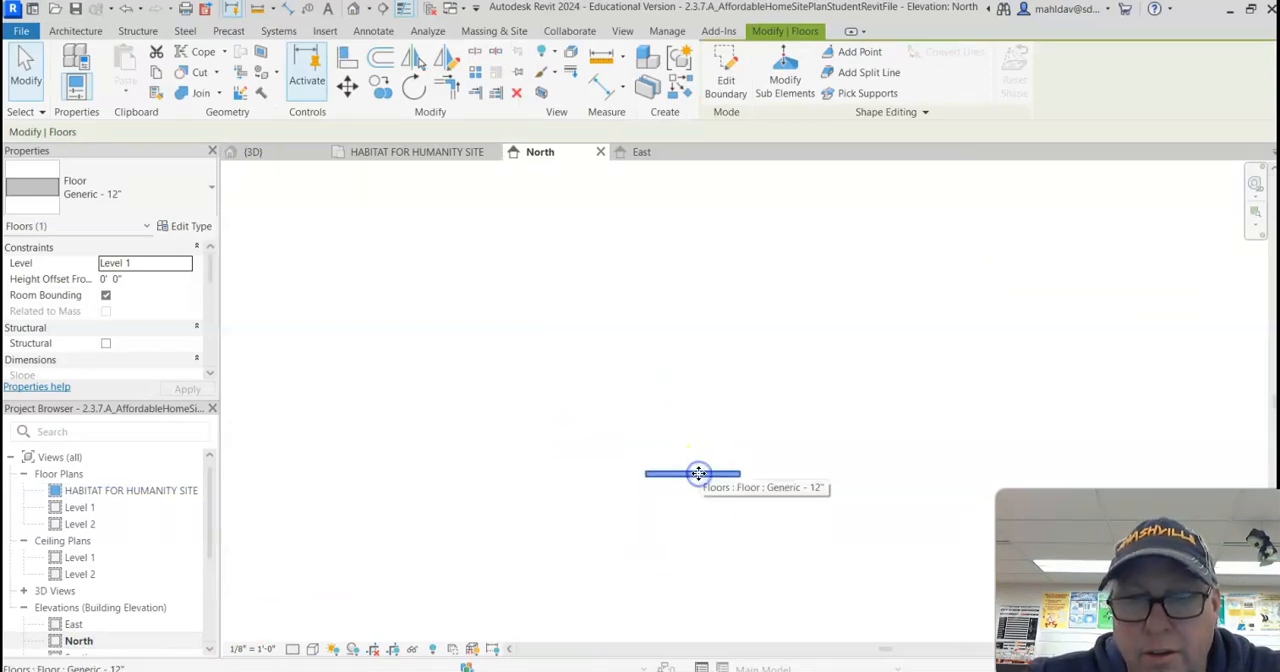
{"action": "left_click", "coordinate": [154, 280]}
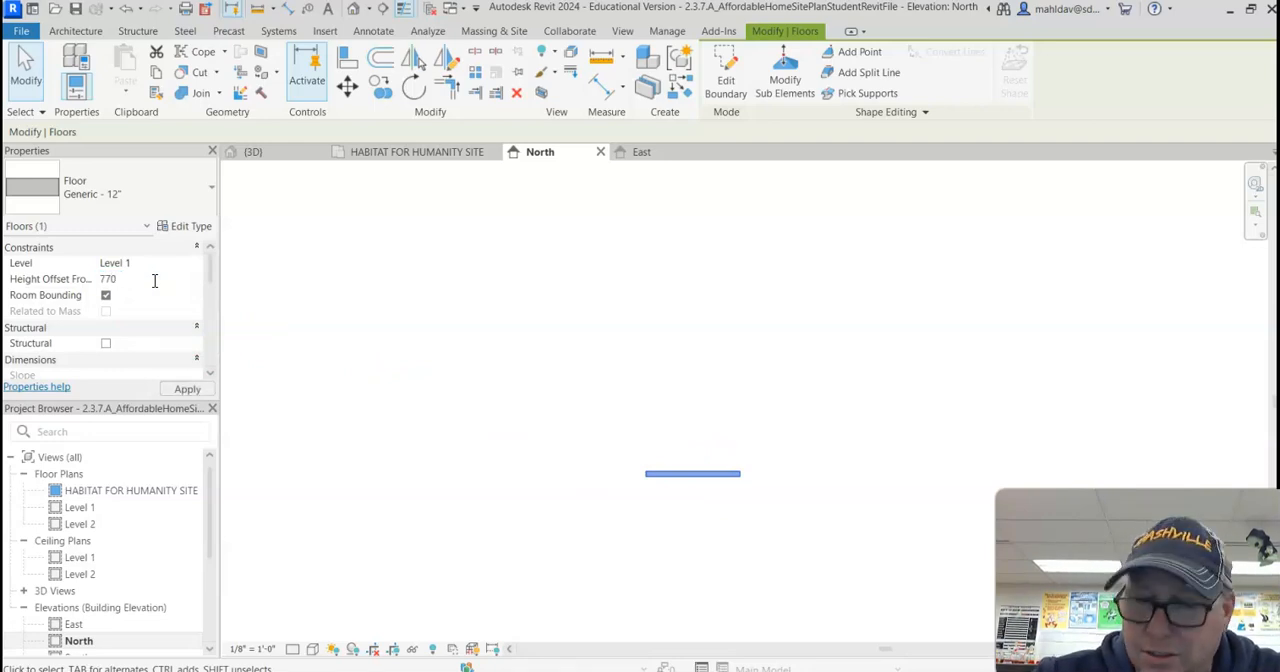
{"action": "left_click", "coordinate": [182, 390]}
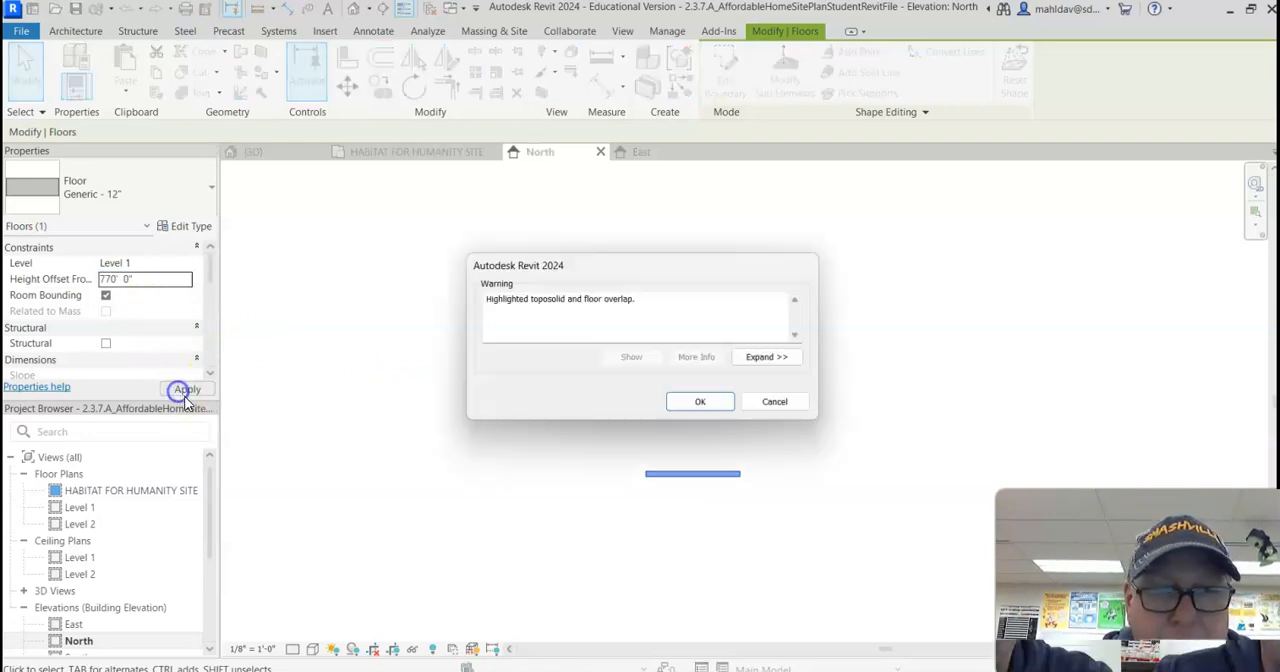
{"action": "left_click", "coordinate": [700, 402]}
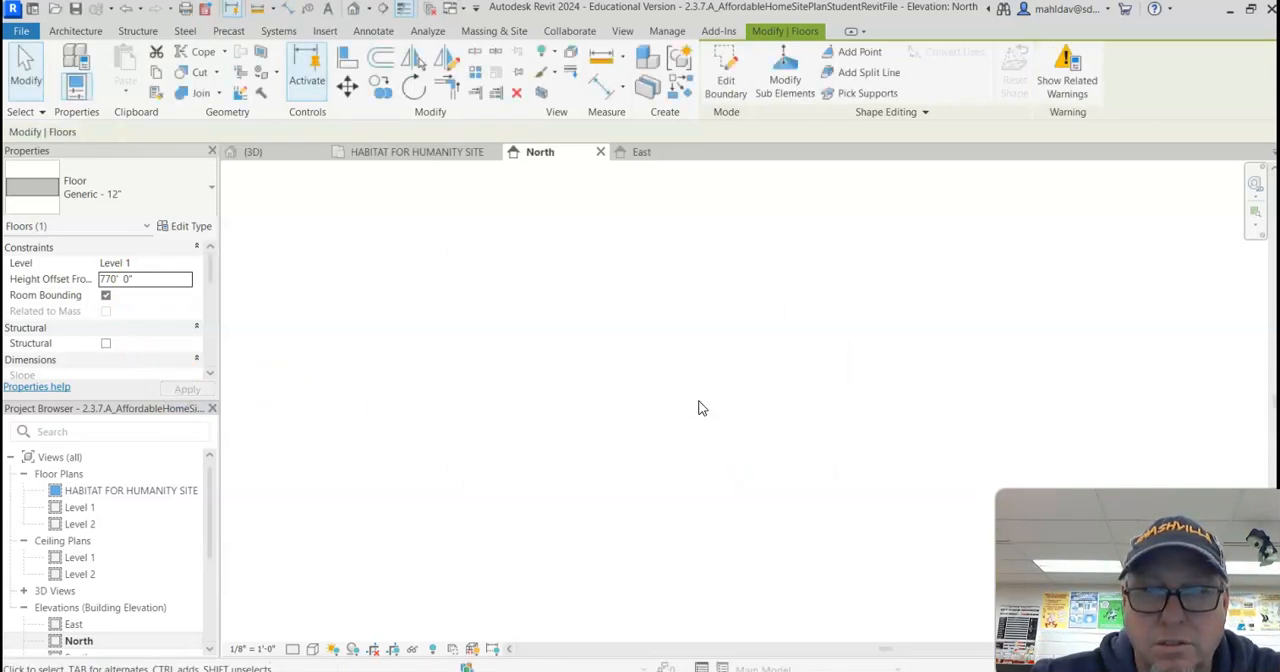
Step: Check the floor's height in the North elevation and return to the HABITAT FOR HUMANITY SITE floor plan
{"action": "middle_click_drag", "start_coordinate": [704, 292], "coordinate": [691, 388]}
{"action": "scroll", "coordinate": [691, 389], "scroll_direction": "down", "scroll_amount": 3}
{"action": "scroll", "coordinate": [690, 362], "scroll_direction": "up", "scroll_amount": 1}
{"action": "scroll", "coordinate": [663, 206], "scroll_direction": "up", "scroll_amount": 5}
{"action": "double_click", "coordinate": [116, 490]}
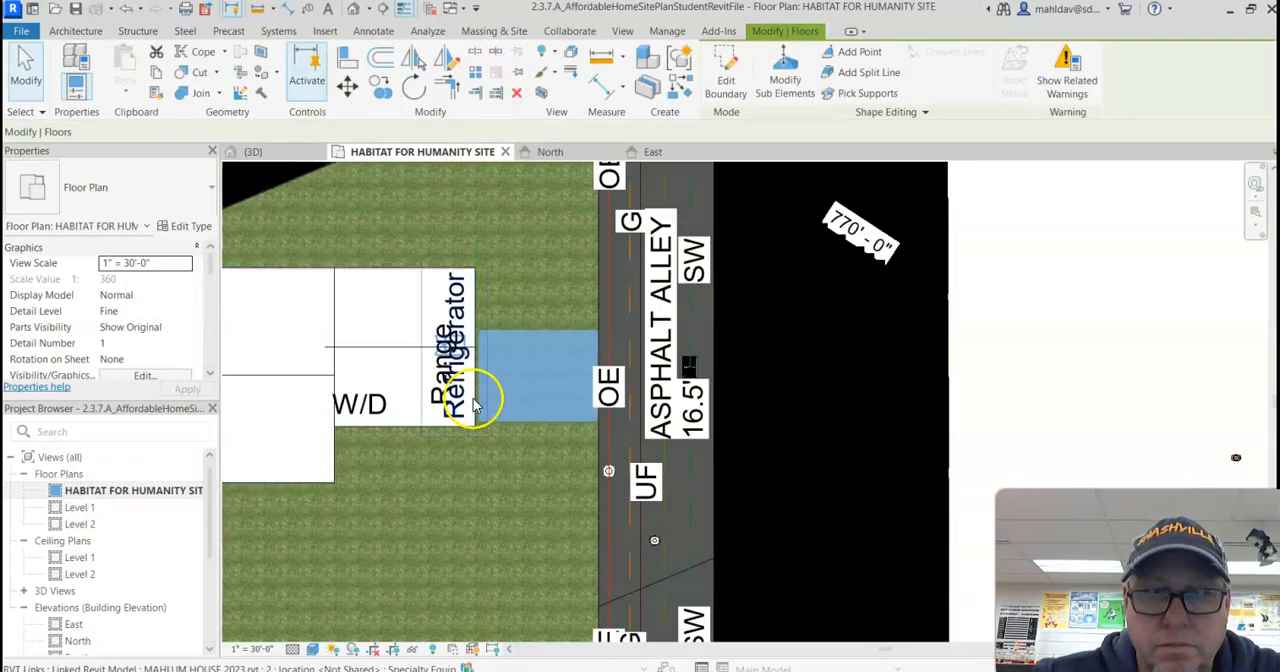
Step: Set the driveway floor's height offset from Level 1 to 770' 1" and check the slab above the terrain in 3D
{"action": "left_click", "coordinate": [551, 500]}
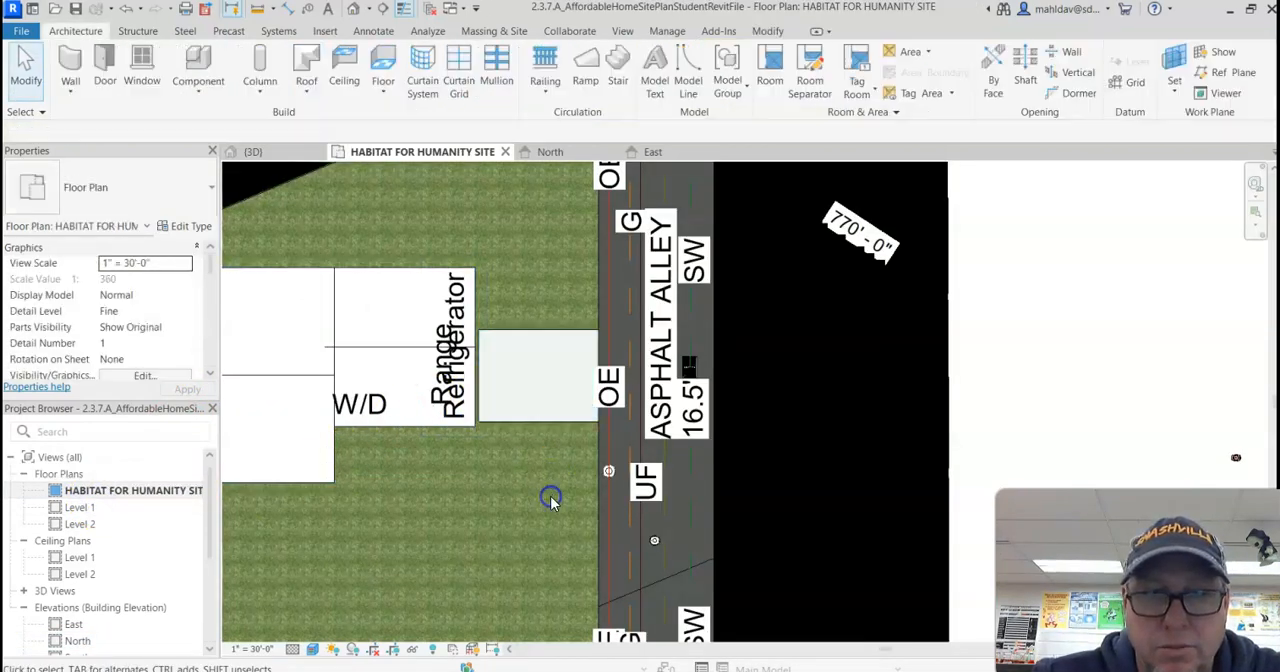
{"action": "left_click", "coordinate": [528, 417]}
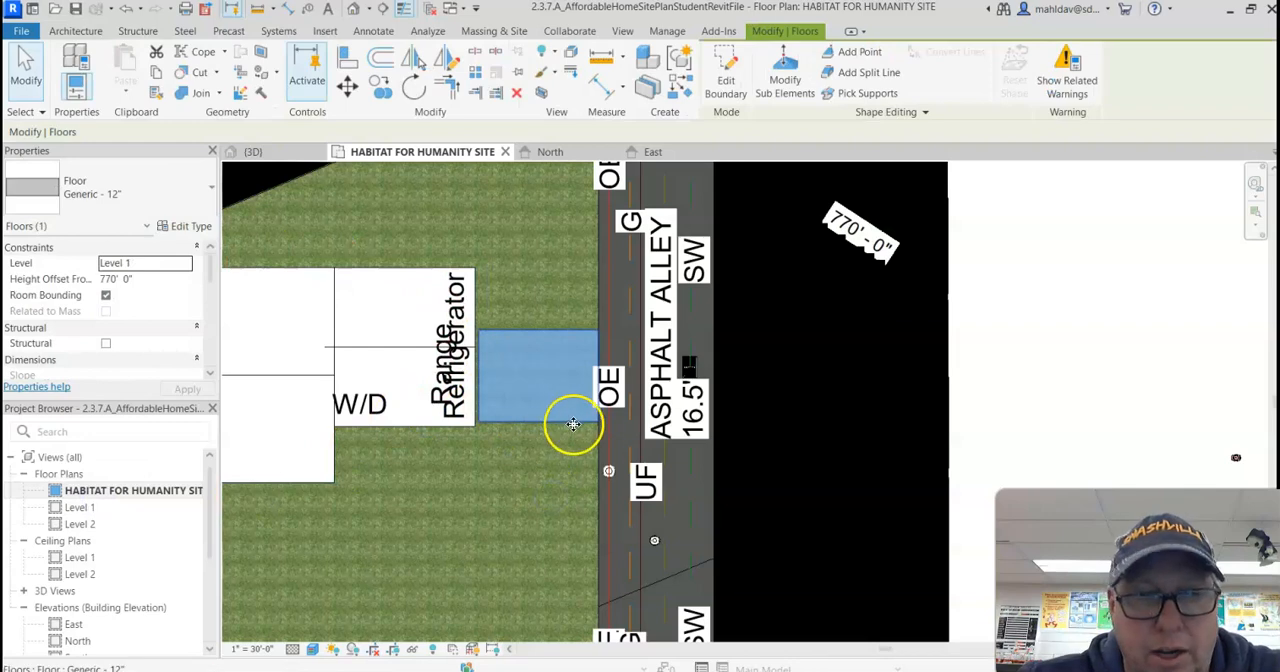
{"action": "left_click", "coordinate": [302, 160]}
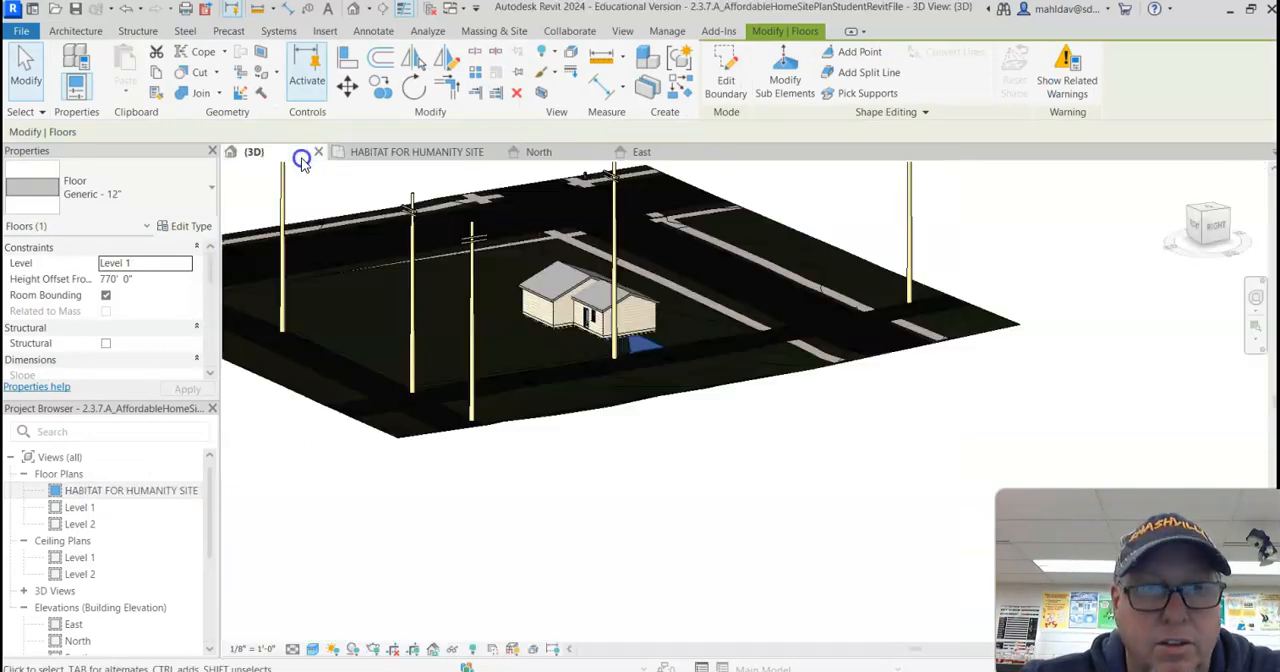
{"action": "scroll", "coordinate": [640, 370], "scroll_direction": "up", "scroll_amount": 5}
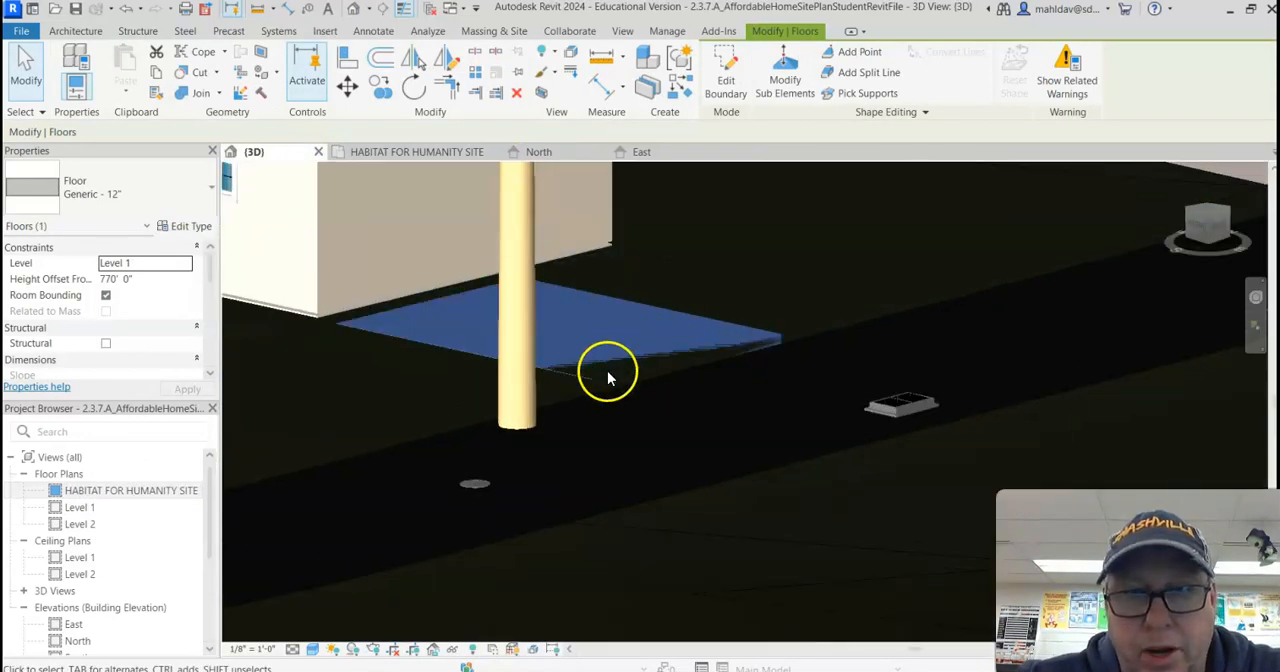
{"action": "left_click", "coordinate": [344, 428]}
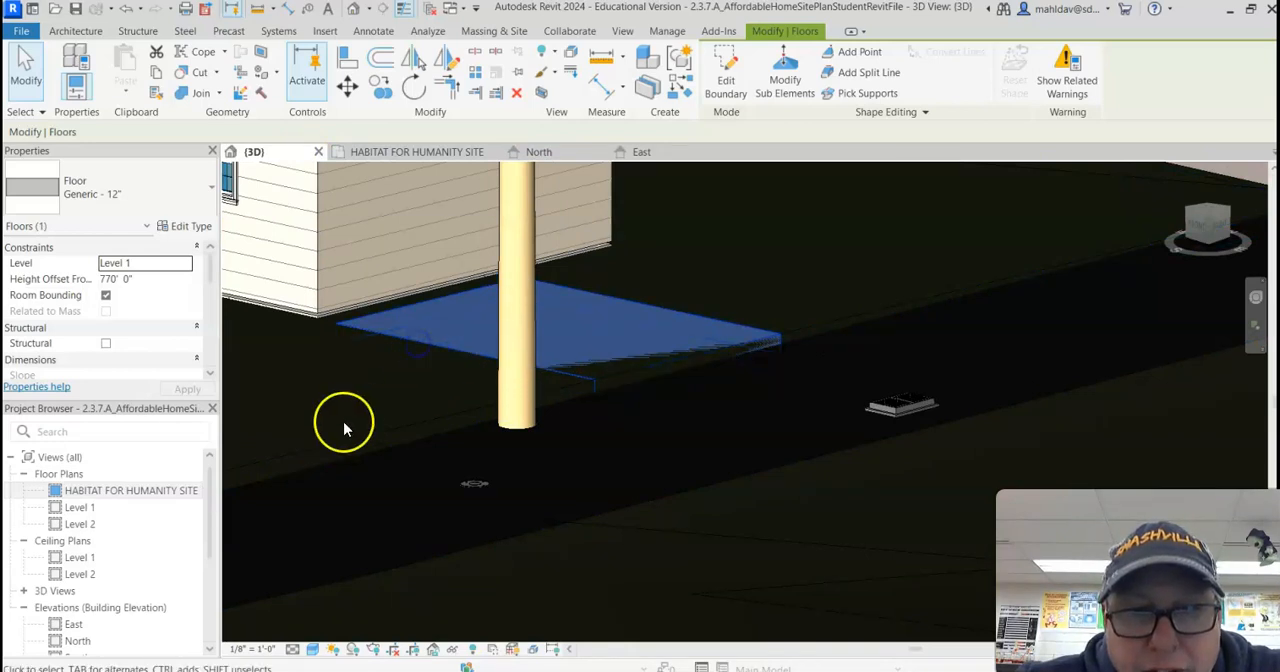
{"action": "left_click", "coordinate": [148, 278]}
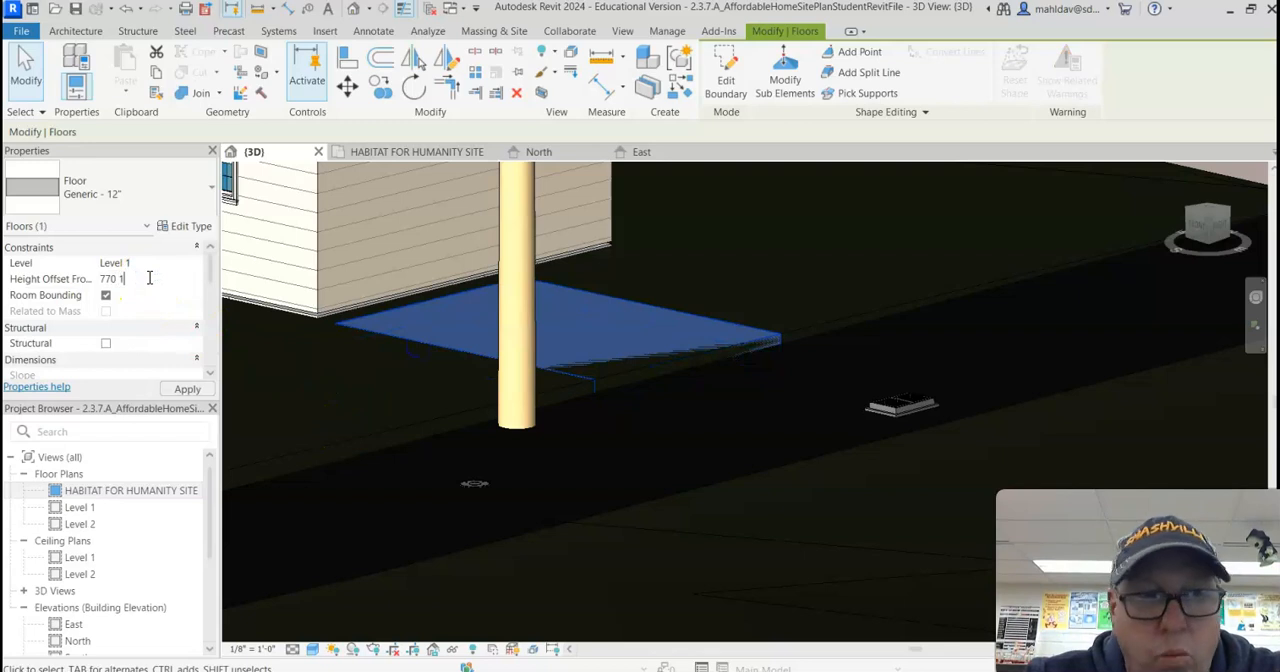
{"action": "type", "text": "770' 1\""}
{"action": "left_click", "coordinate": [185, 388]}
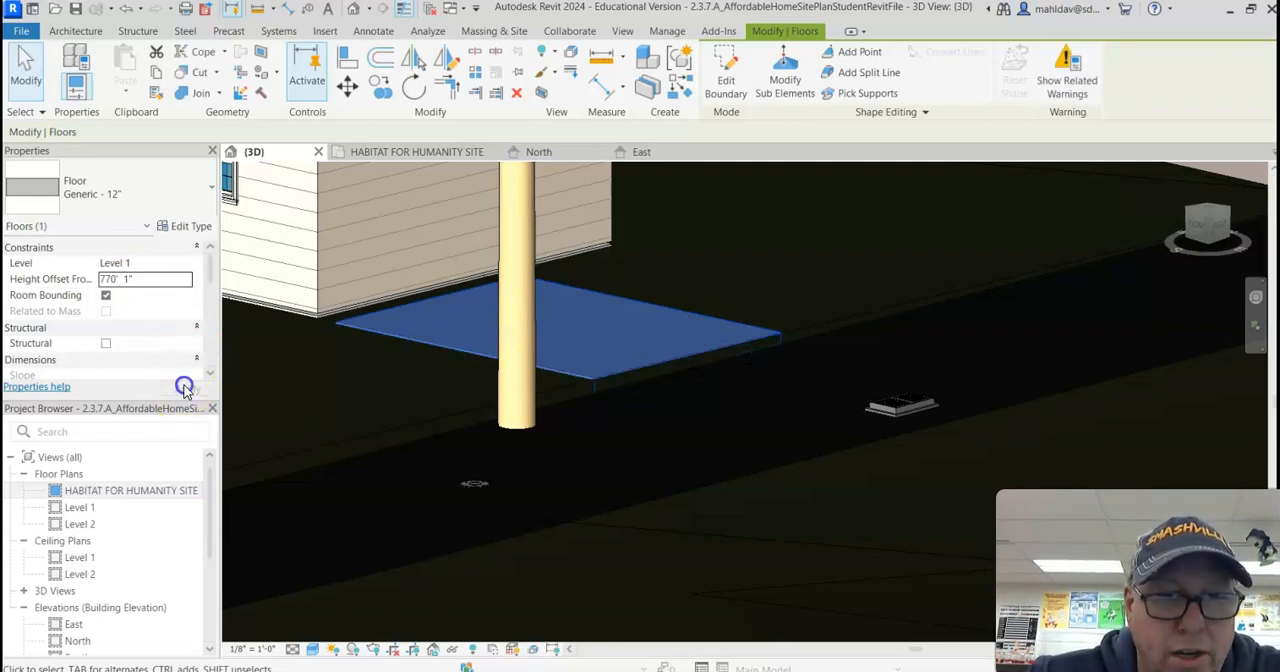
{"action": "scroll", "coordinate": [373, 344], "scroll_direction": "up", "scroll_amount": 3}
{"action": "scroll", "coordinate": [400, 340], "scroll_direction": "up", "scroll_amount": 2}
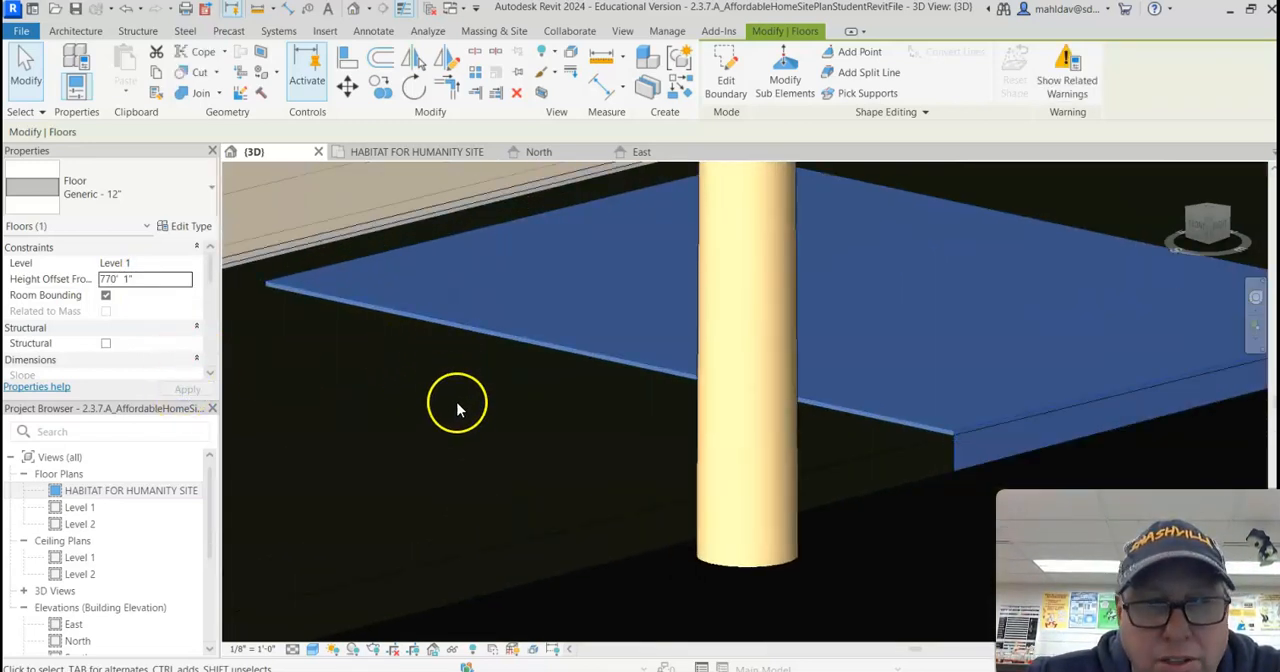
{"action": "left_click", "coordinate": [460, 411]}
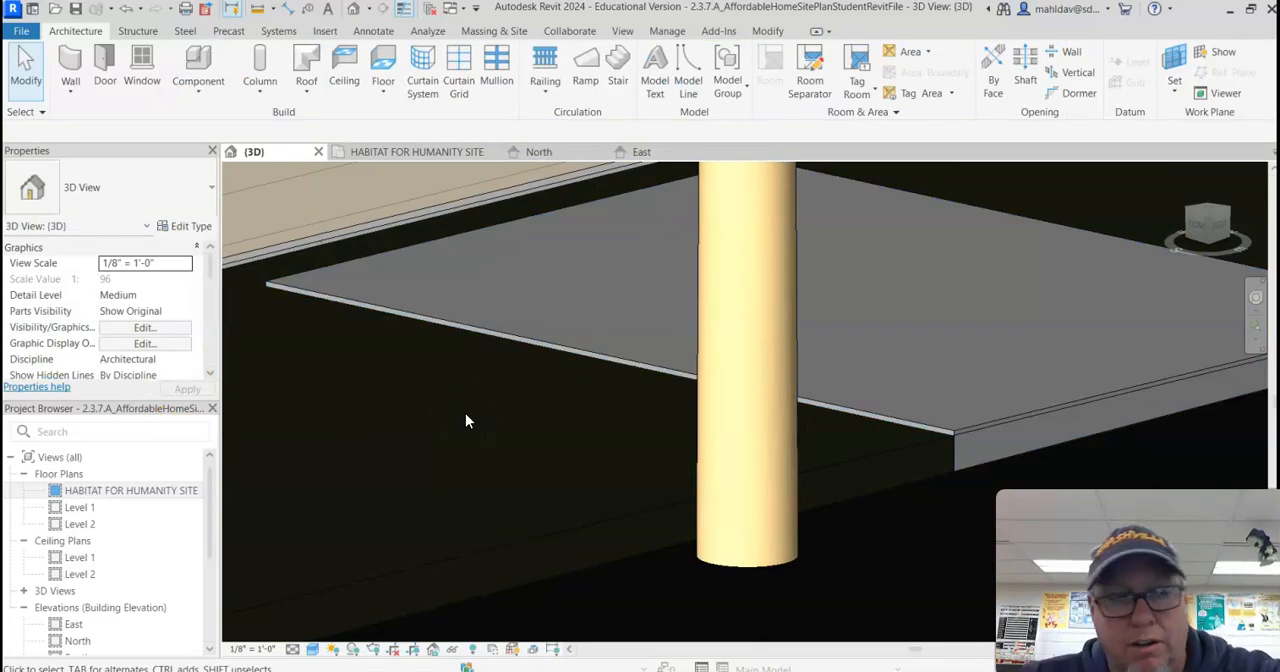
Step: Edit the driveway floor's boundary in the 3D view and delete its 13' 0" alley-side line
{"action": "scroll", "coordinate": [465, 413], "scroll_direction": "down", "scroll_amount": 5}
{"action": "middle_click_drag", "start_coordinate": [737, 563], "coordinate": [680, 512], "text": "shift"}
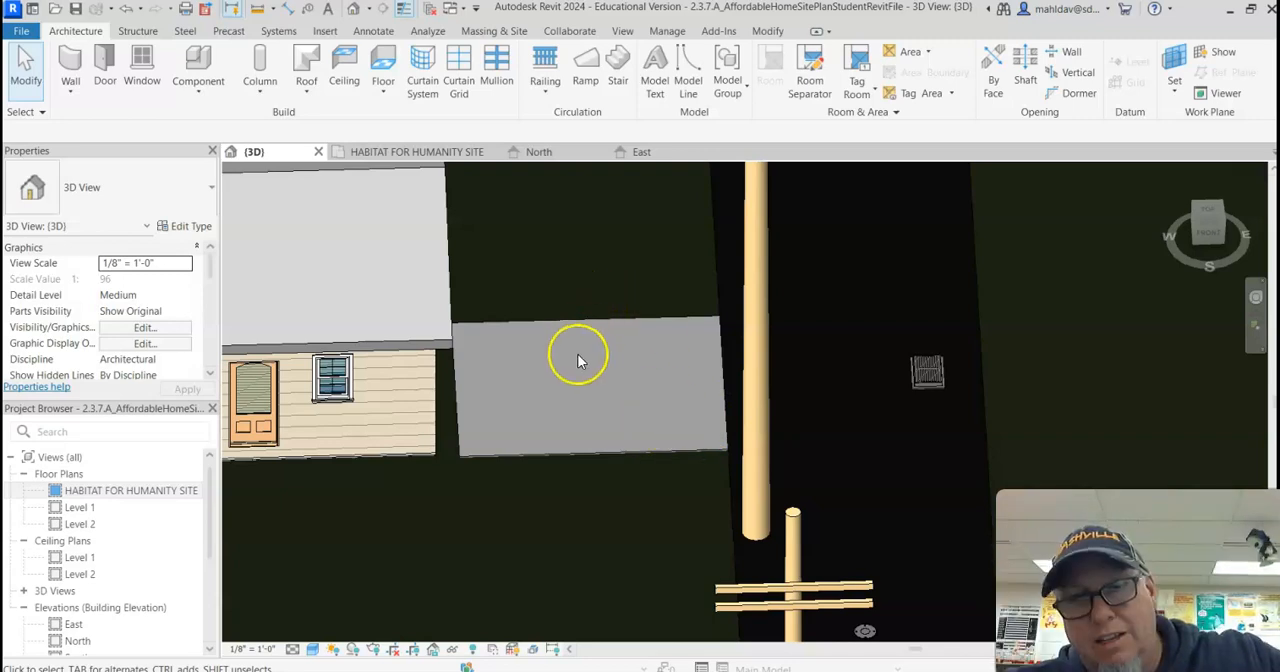
{"action": "middle_click_drag", "start_coordinate": [611, 372], "coordinate": [658, 448], "text": "shift"}
{"action": "left_click", "coordinate": [658, 448]}
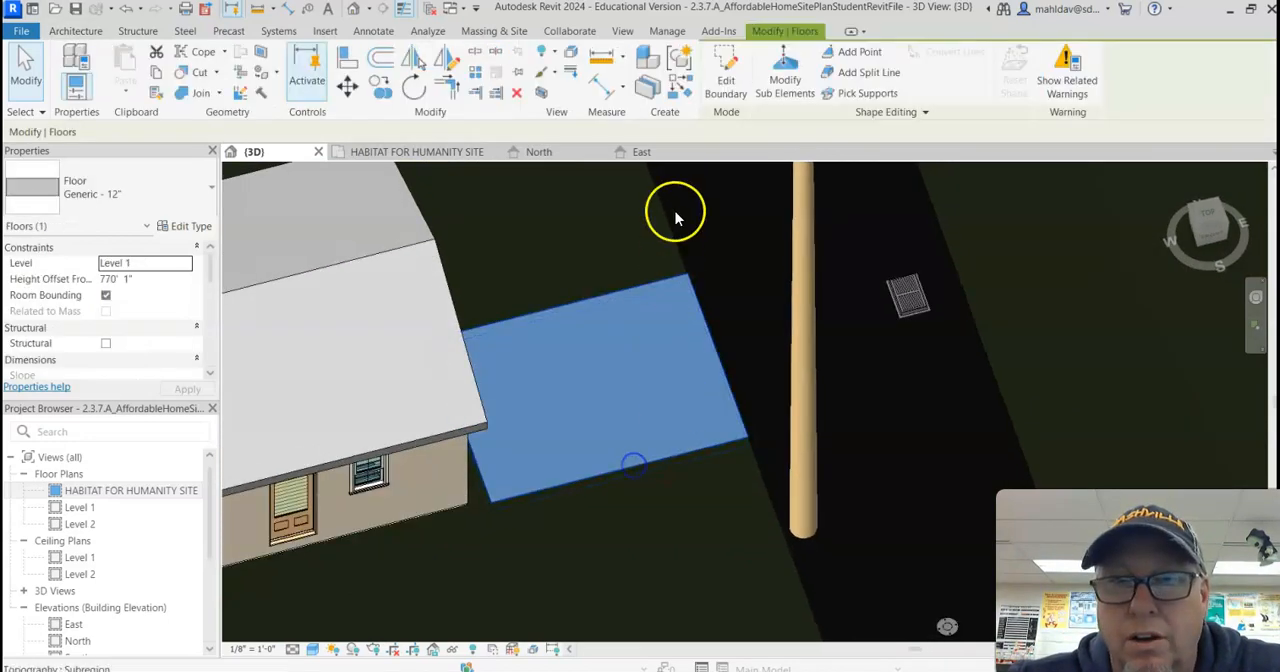
{"action": "left_click", "coordinate": [726, 78]}
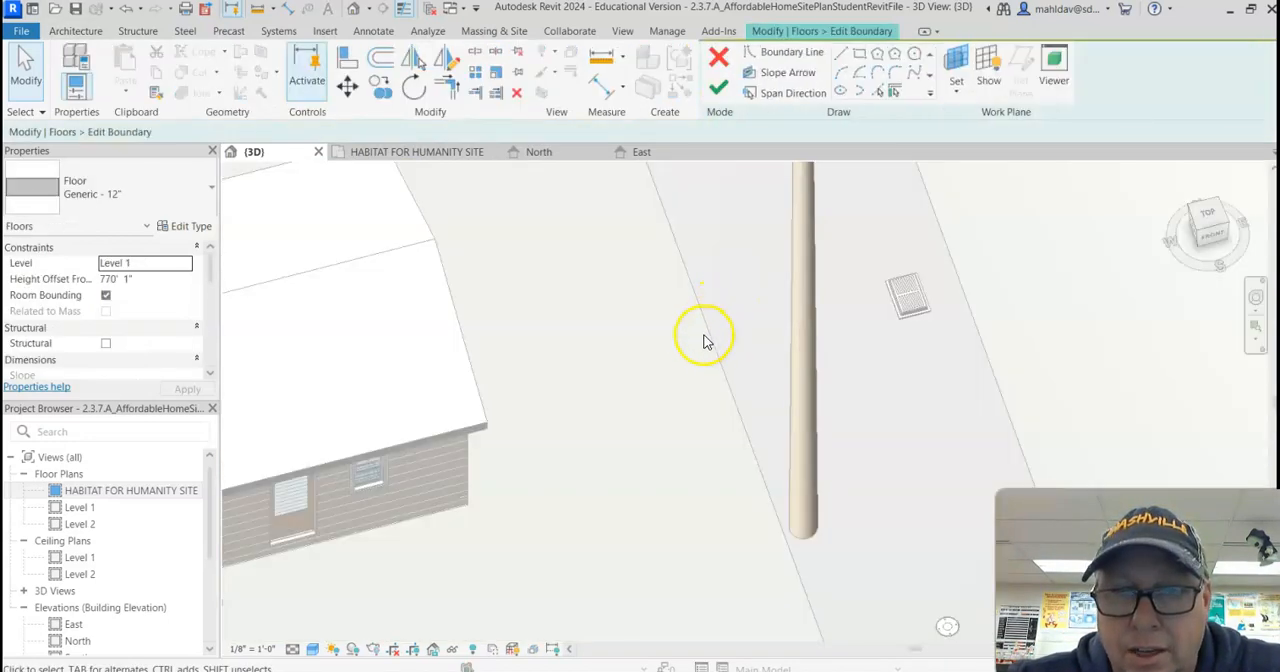
{"action": "scroll", "coordinate": [697, 352], "scroll_direction": "down", "scroll_amount": 6}
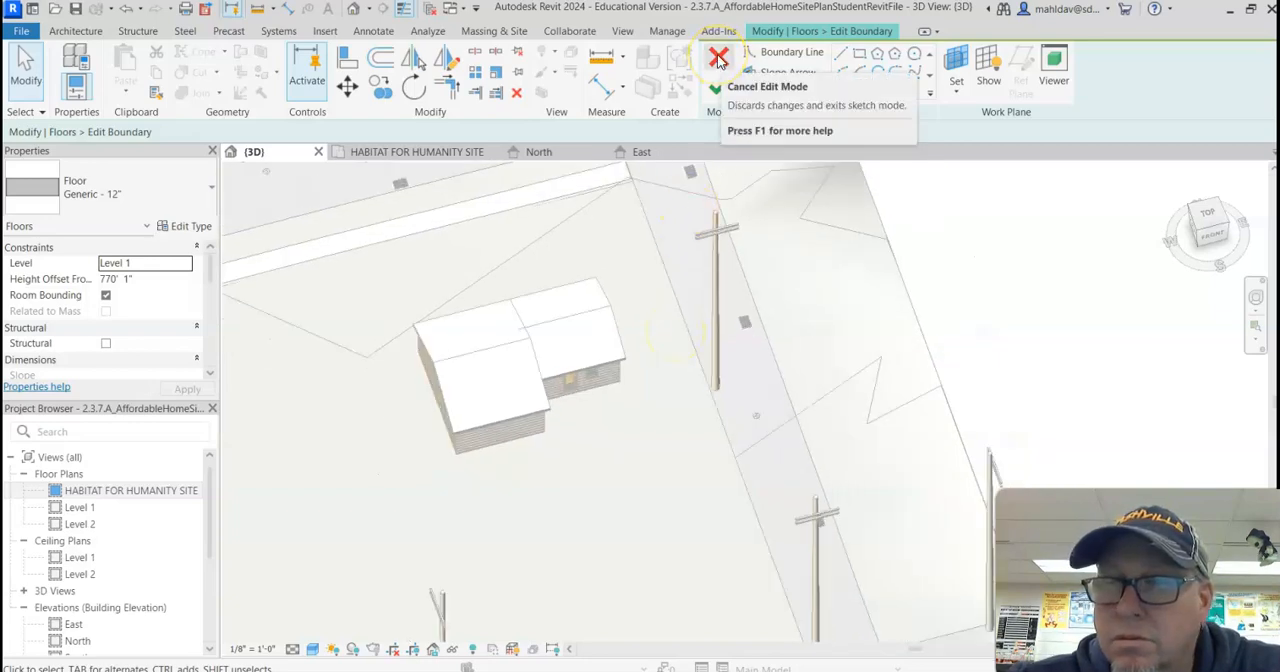
{"action": "mouse_move", "coordinate": [694, 177]}
{"action": "middle_mouse_down", "text": "shift"}
{"action": "mouse_move", "coordinate": [674, 251]}
{"action": "mouse_move", "coordinate": [668, 408]}
{"action": "mouse_move", "coordinate": [651, 415]}
{"action": "mouse_move", "coordinate": [680, 552]}
{"action": "middle_mouse_up", "text": "shift"}
{"action": "scroll", "coordinate": [663, 552], "scroll_direction": "up", "scroll_amount": 5}
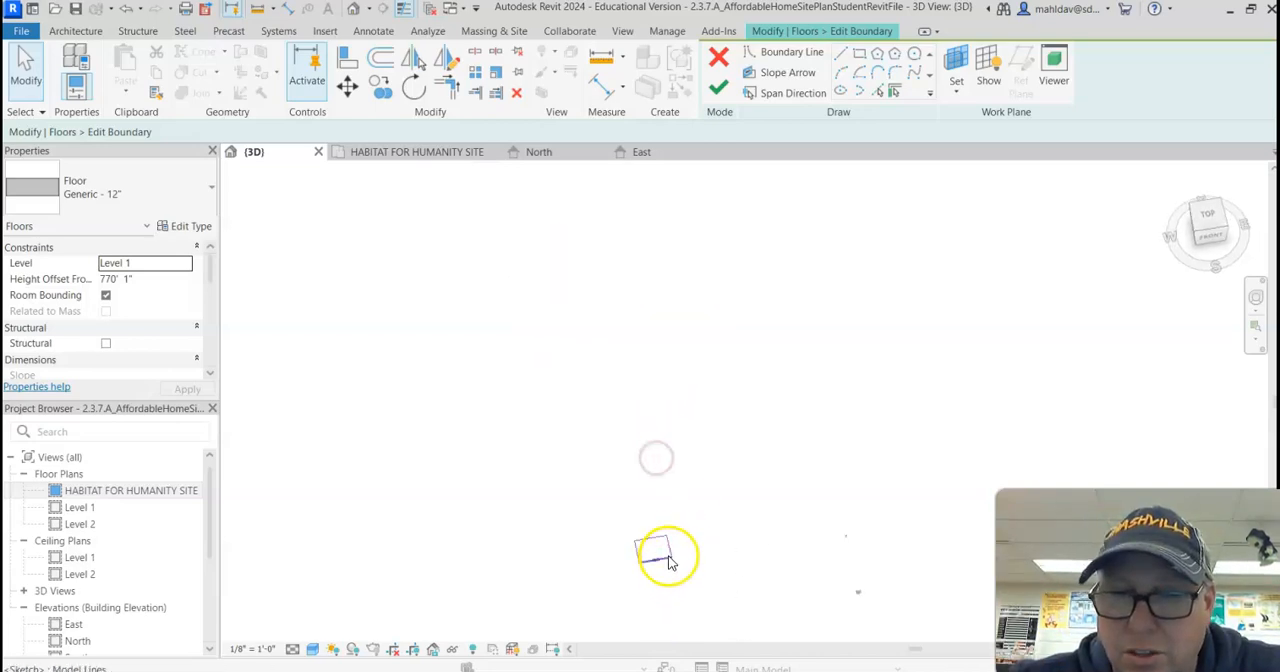
{"action": "scroll", "coordinate": [658, 548], "scroll_direction": "up", "scroll_amount": 3}
{"action": "left_click", "coordinate": [709, 511]}
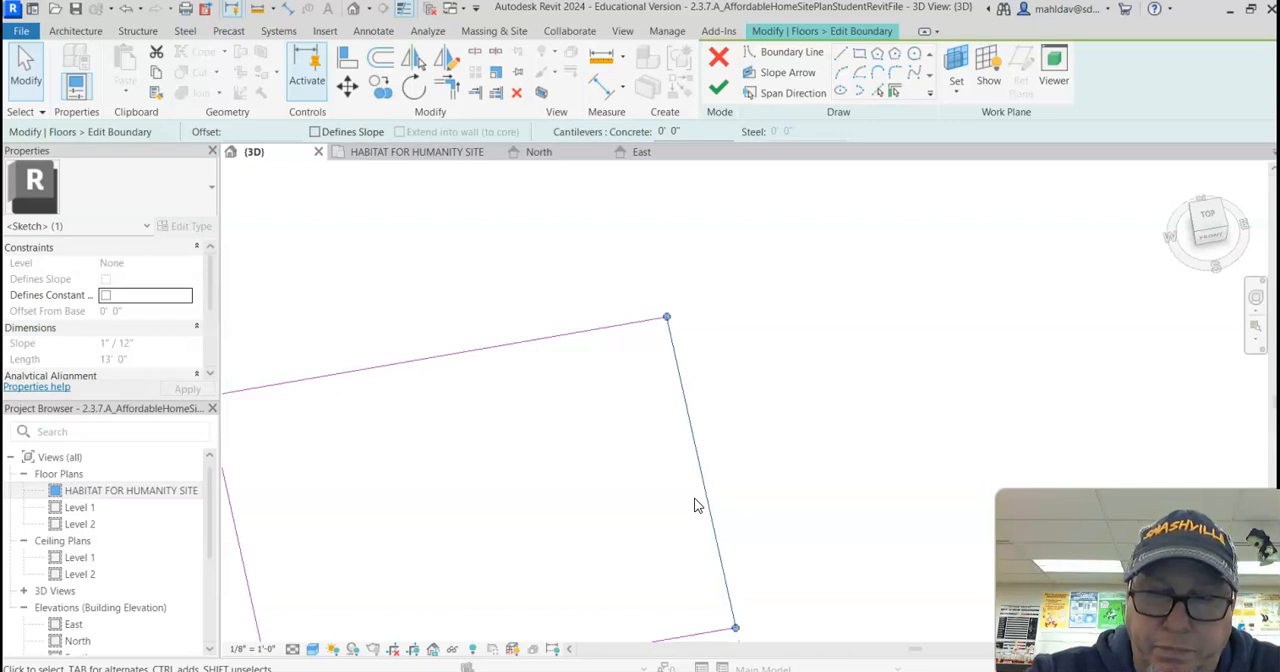
{"action": "key", "text": "Delete"}
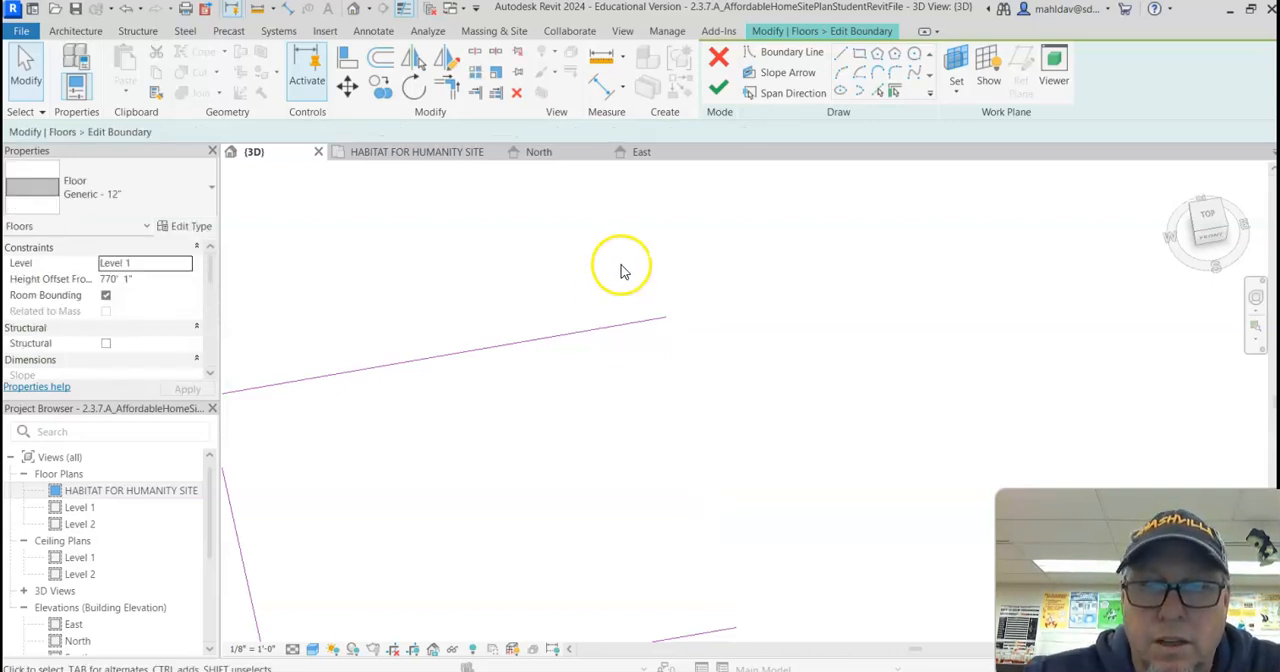
Step: Shorten the boundary's north line to 15' 0" and draw an outward-flaring arc of about 6' 7" radius from its end toward the alley
{"action": "left_click", "coordinate": [656, 320]}
{"action": "left_click_drag", "start_coordinate": [667, 320], "coordinate": [610, 323]}
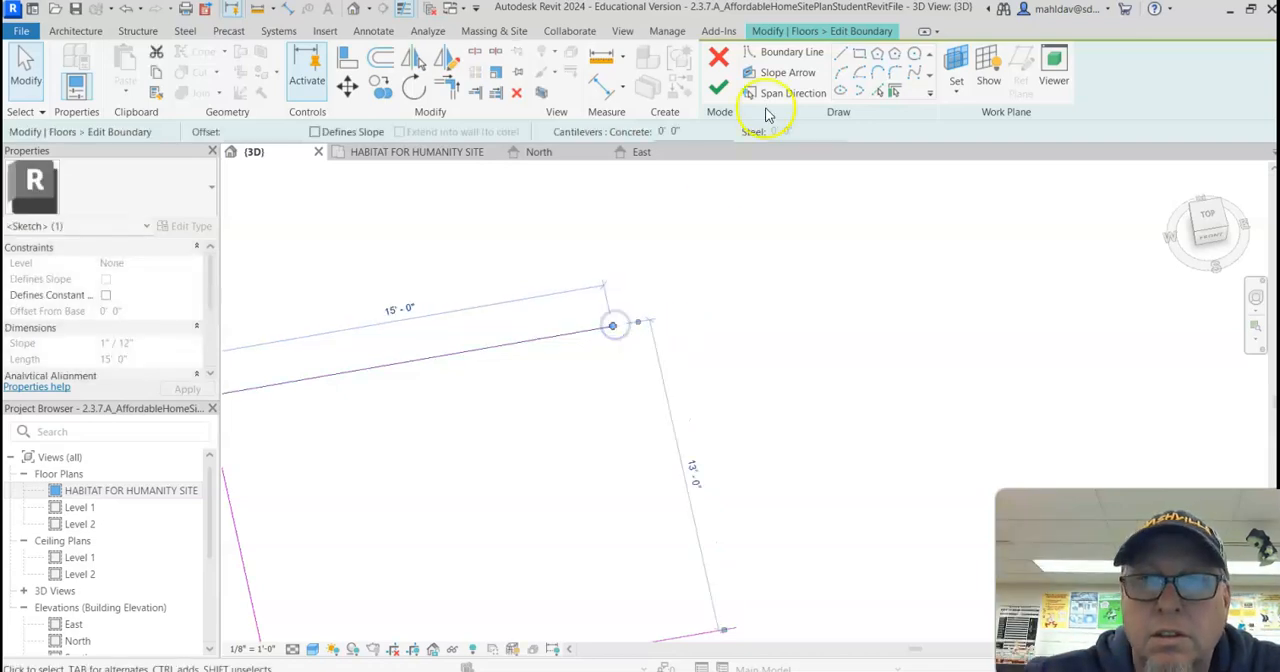
{"action": "left_click", "coordinate": [840, 70]}
{"action": "left_click", "coordinate": [612, 325]}
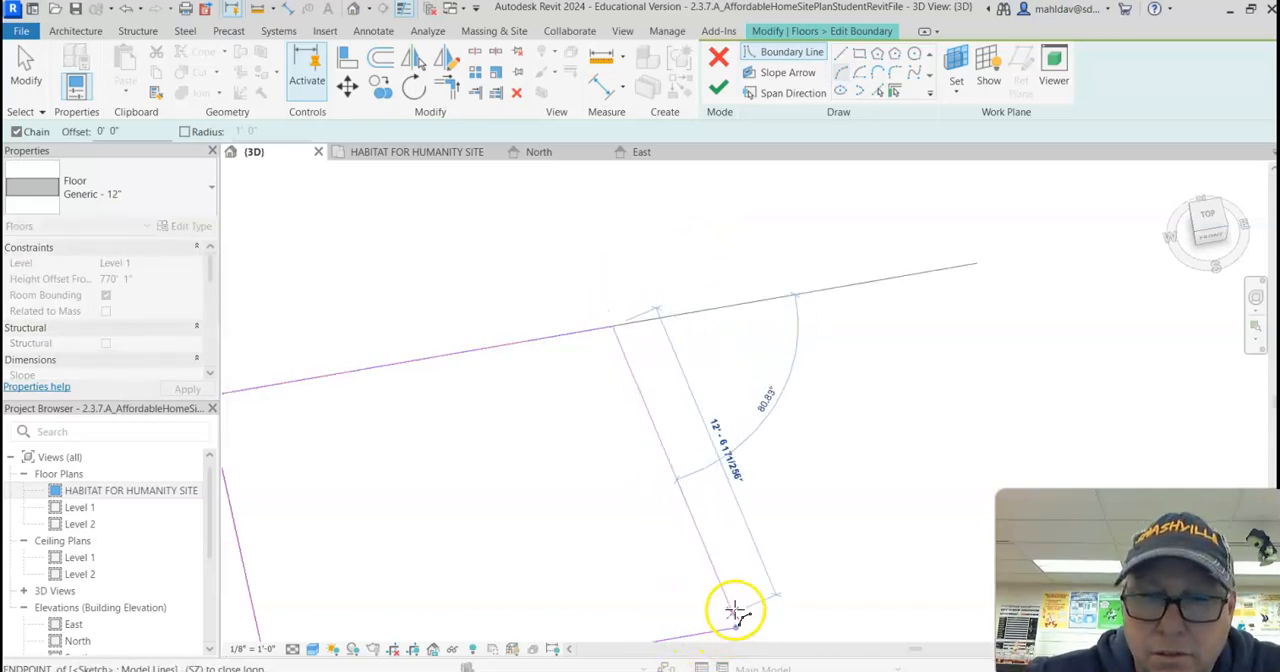
{"action": "left_click", "coordinate": [657, 273]}
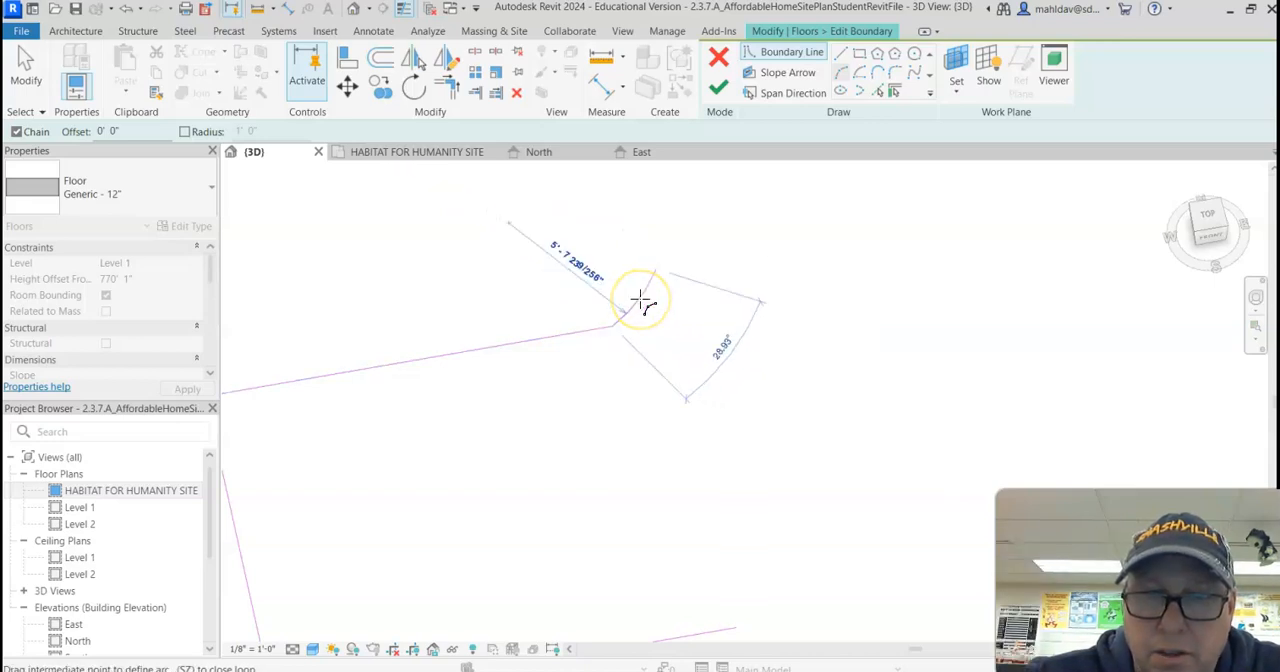
{"action": "left_click", "coordinate": [642, 295]}
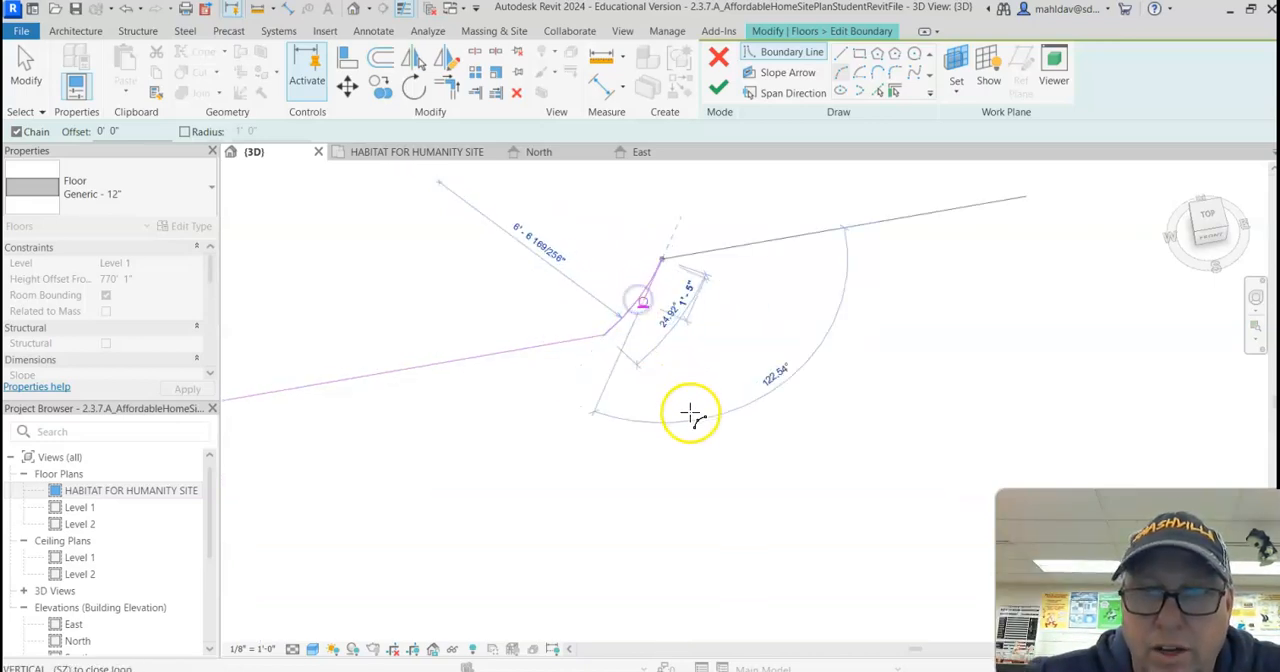
{"action": "scroll", "coordinate": [690, 440], "scroll_direction": "down", "scroll_amount": 1}
{"action": "middle_click_drag", "start_coordinate": [701, 424], "coordinate": [677, 334]}
{"action": "scroll", "coordinate": [677, 334], "scroll_direction": "down", "scroll_amount": 1}
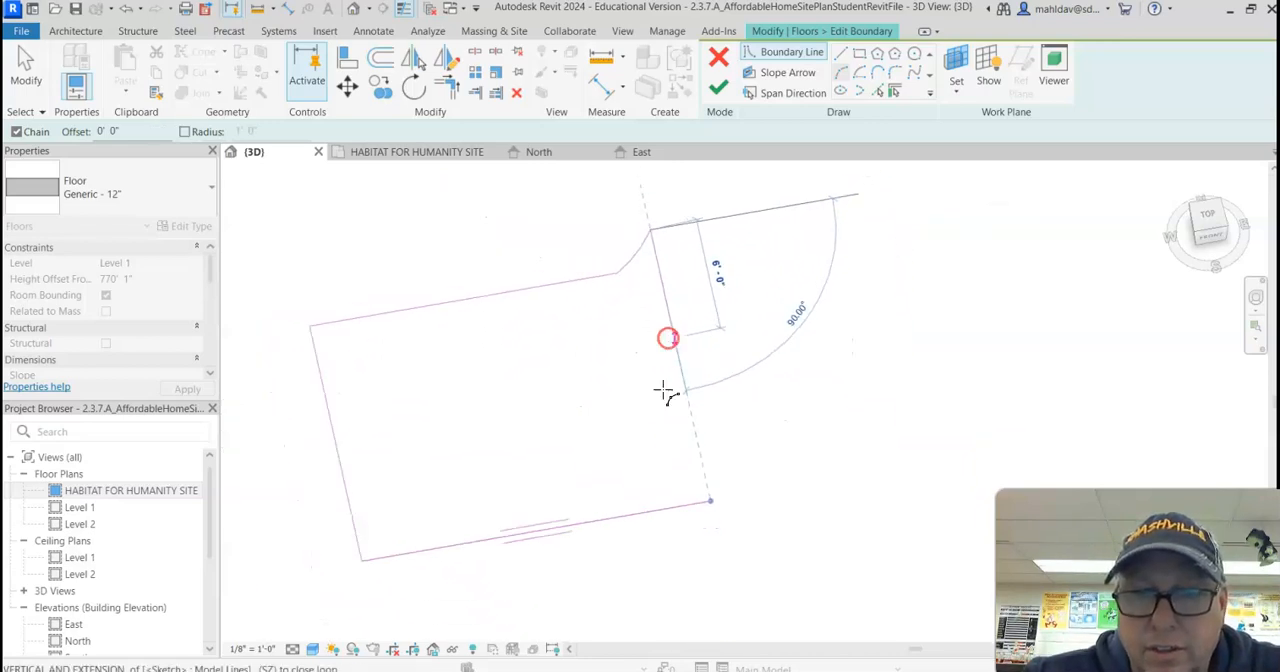
{"action": "left_click", "coordinate": [731, 587]}
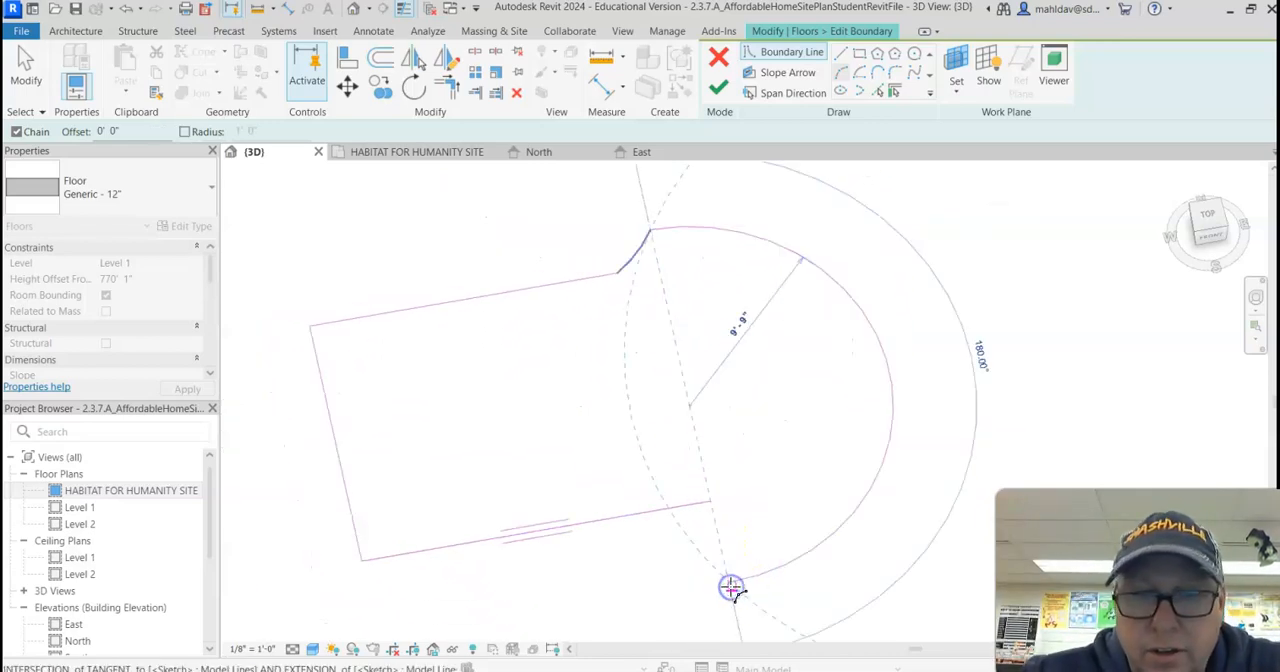
{"action": "key", "text": "Escape"}
{"action": "key", "text": "Escape"}
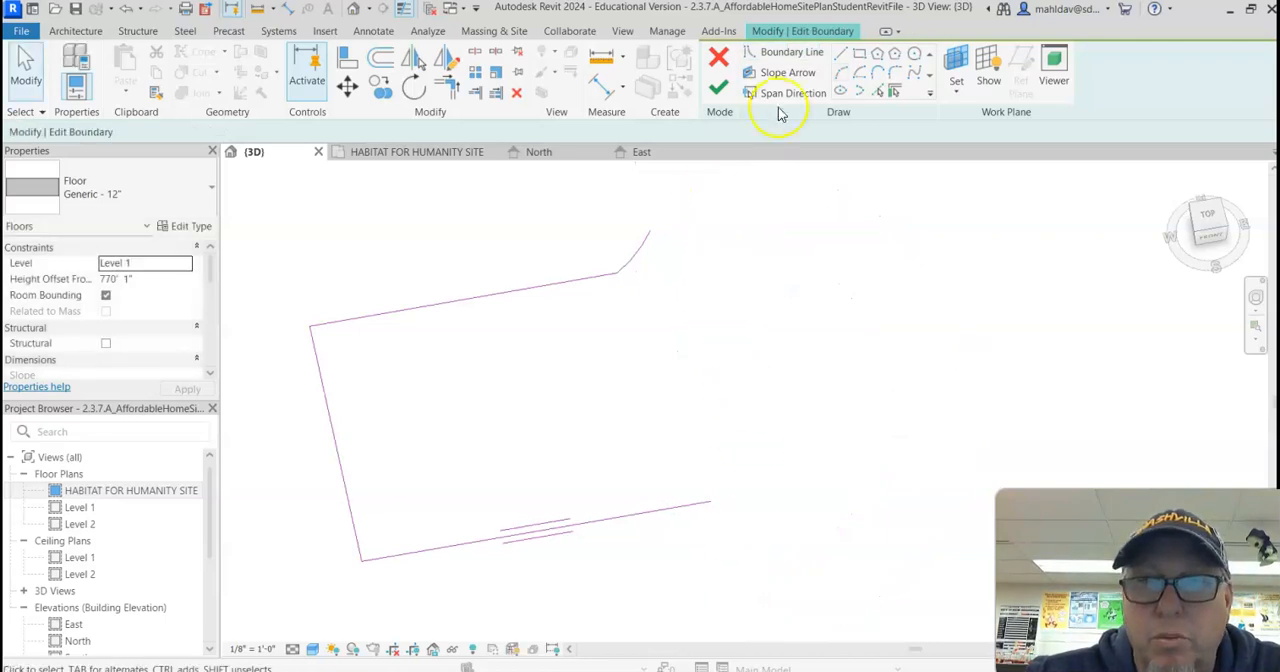
Step: Draw a straight alley-side boundary line from the flare's outer end to beyond the boundary's south line
{"action": "key", "text": "l"}
{"action": "key", "text": "i"}
{"action": "left_click", "coordinate": [651, 230]}
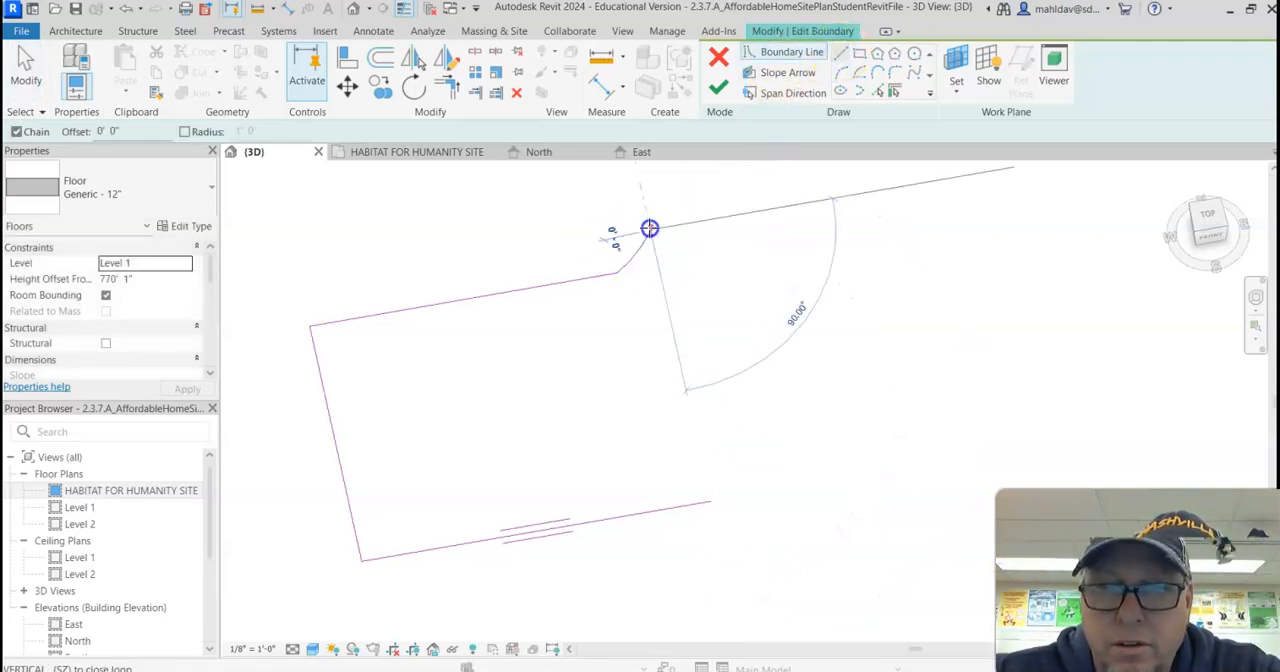
{"action": "left_click", "coordinate": [730, 588]}
{"action": "key", "text": "Escape"}
{"action": "key", "text": "Escape"}
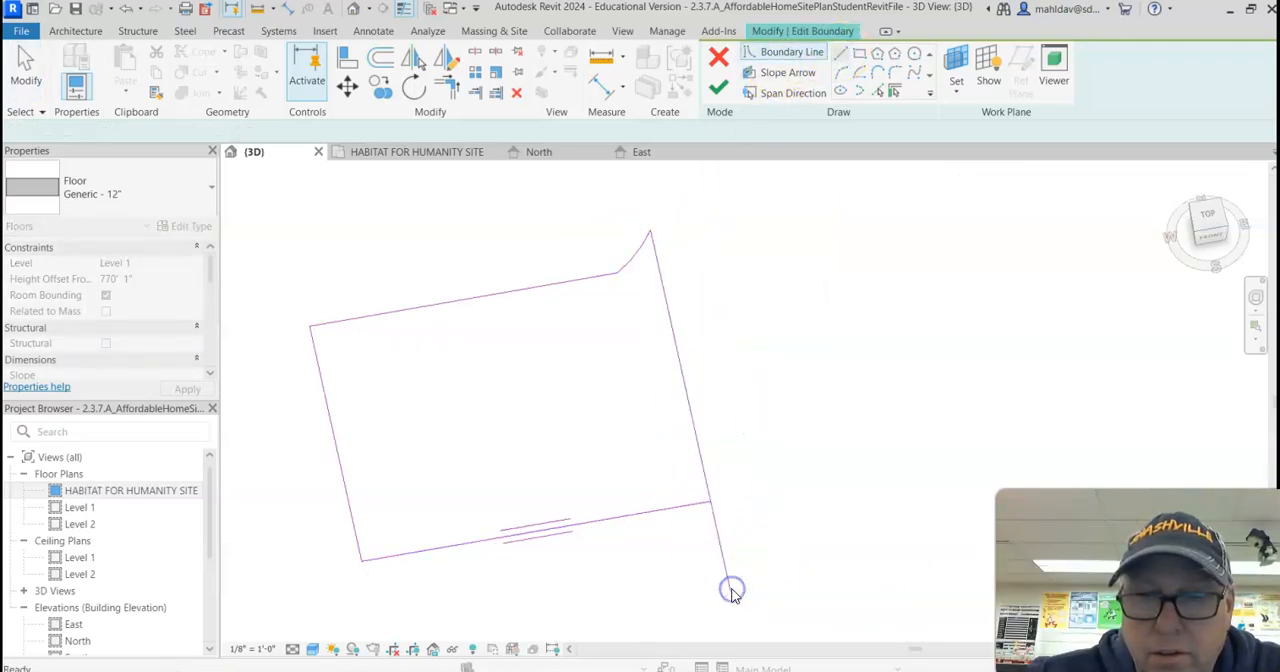
Step: Shorten the boundary's south line to 15' 0" and flare its end to the alley-side line with an arc of about 3' 10" radius
{"action": "left_click", "coordinate": [690, 513]}
{"action": "mouse_move", "coordinate": [711, 503]}
{"action": "left_mouse_down"}
{"action": "mouse_move", "coordinate": [674, 506]}
{"action": "mouse_move", "coordinate": [631, 280]}
{"action": "mouse_move", "coordinate": [618, 274]}
{"action": "mouse_move", "coordinate": [666, 451]}
{"action": "mouse_move", "coordinate": [660, 512]}
{"action": "mouse_move", "coordinate": [566, 354]}
{"action": "mouse_move", "coordinate": [611, 274]}
{"action": "mouse_move", "coordinate": [597, 274]}
{"action": "mouse_move", "coordinate": [573, 287]}
{"action": "mouse_move", "coordinate": [611, 274]}
{"action": "mouse_move", "coordinate": [669, 508]}
{"action": "left_mouse_up"}
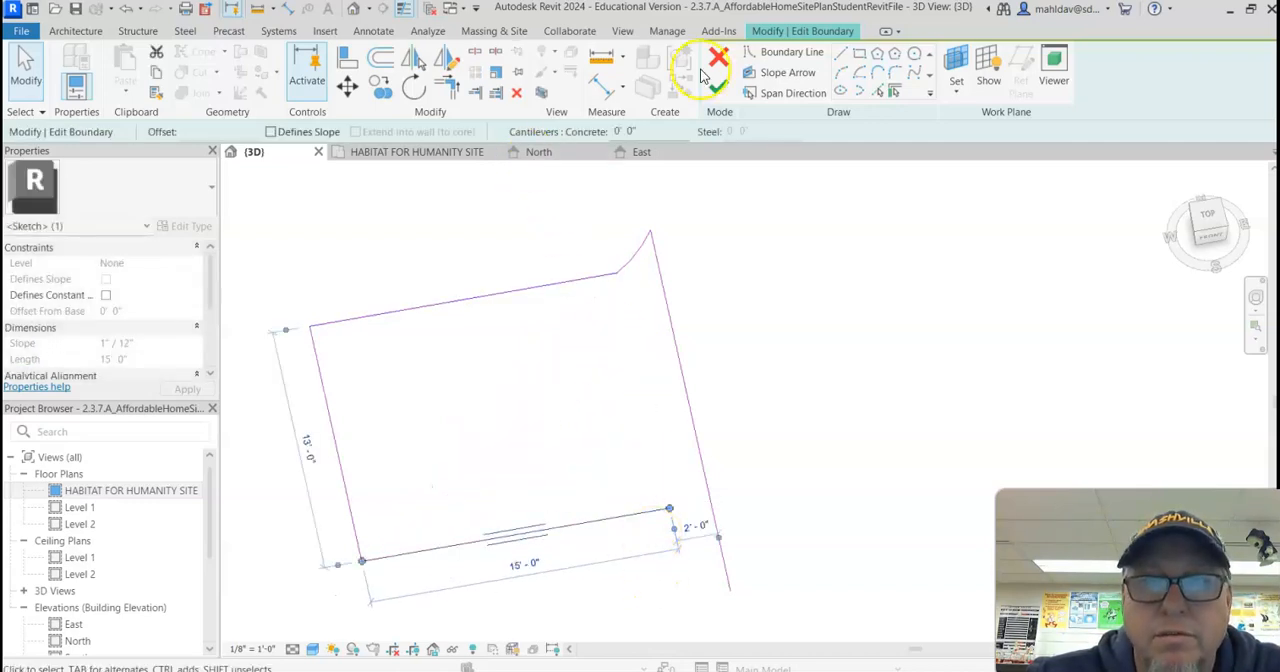
{"action": "left_click", "coordinate": [845, 75]}
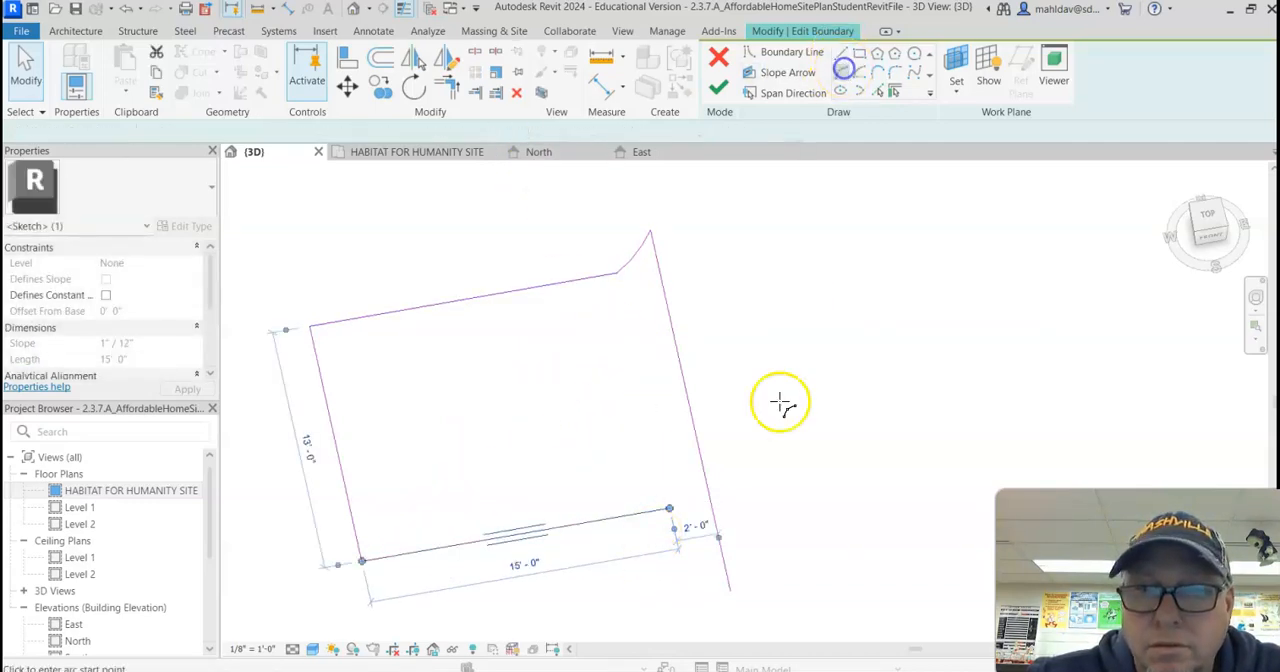
{"action": "left_click", "coordinate": [670, 510]}
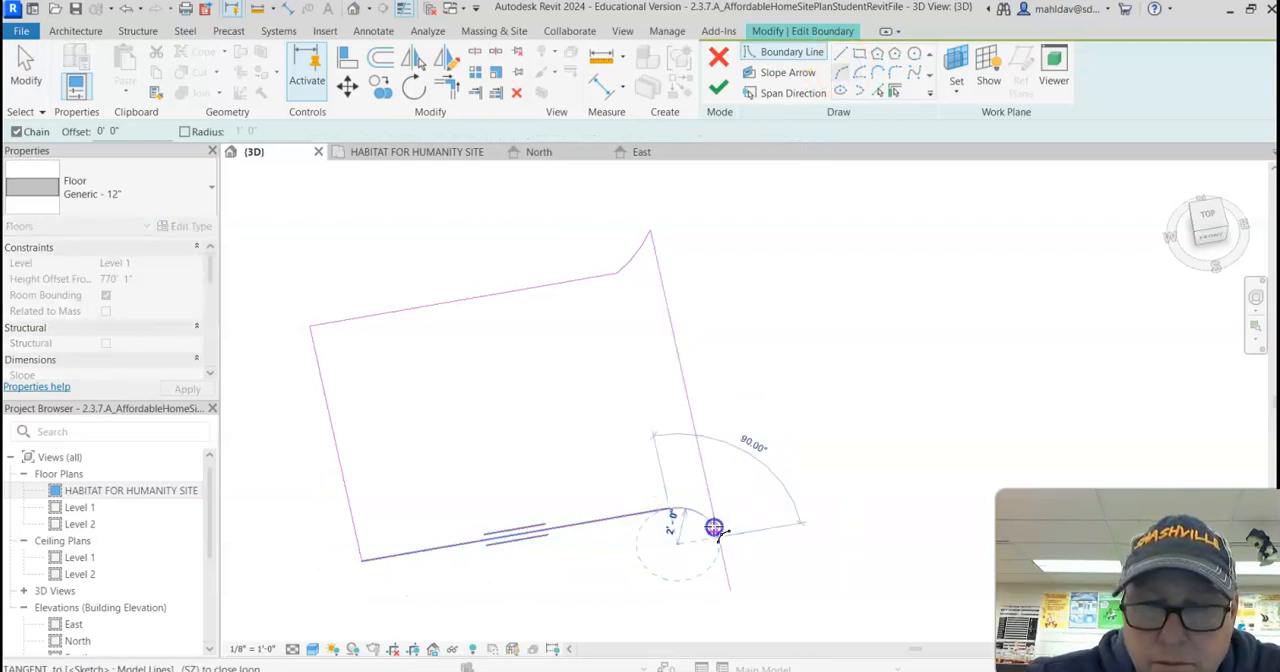
{"action": "left_click", "coordinate": [697, 520]}
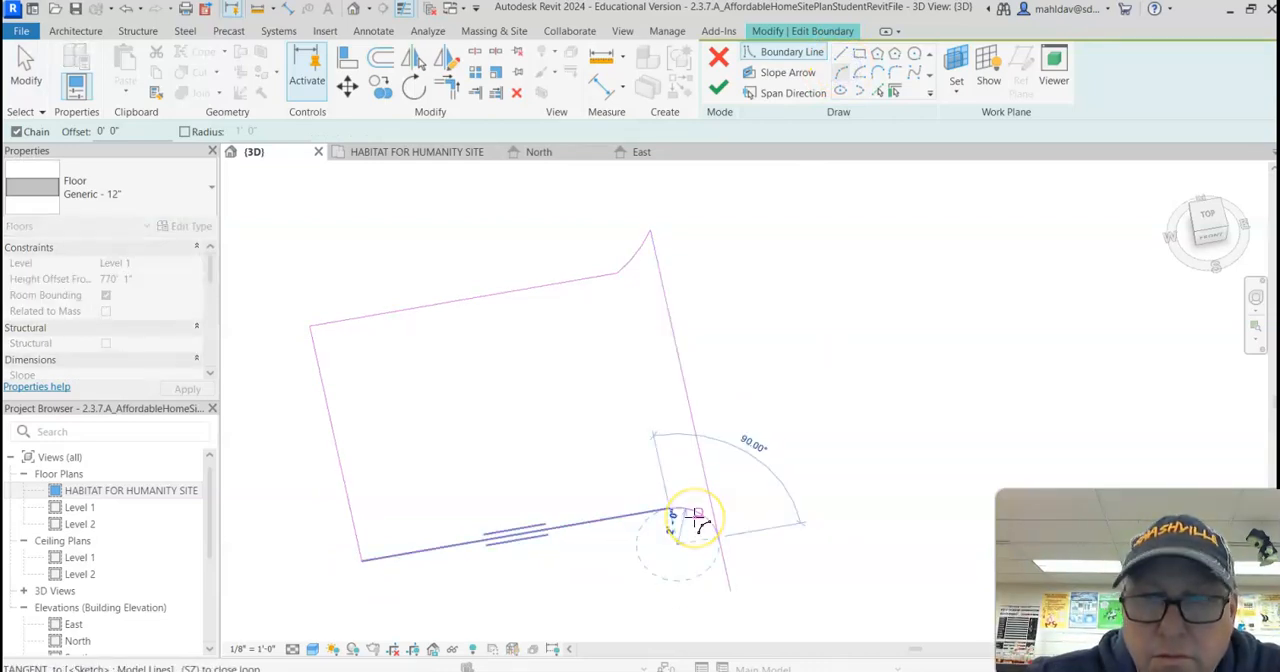
{"action": "scroll", "coordinate": [697, 520], "scroll_direction": "up", "scroll_amount": 4}
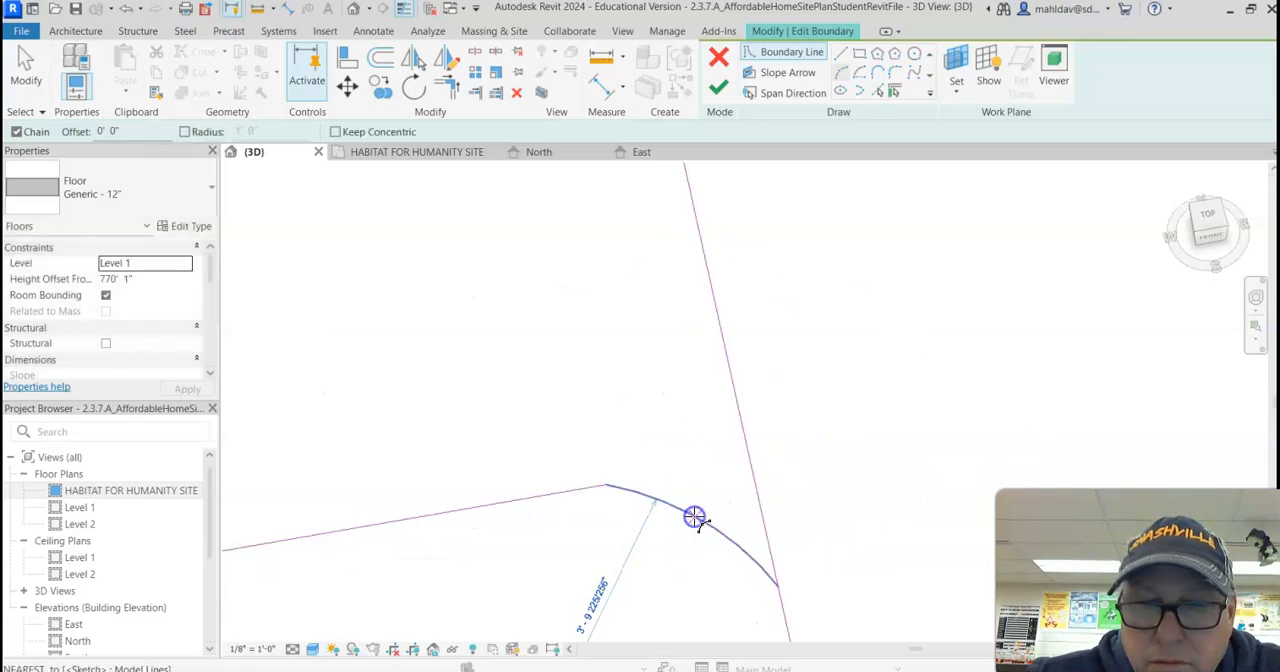
{"action": "scroll", "coordinate": [695, 518], "scroll_direction": "down", "scroll_amount": 3}
{"action": "key", "text": "Escape"}
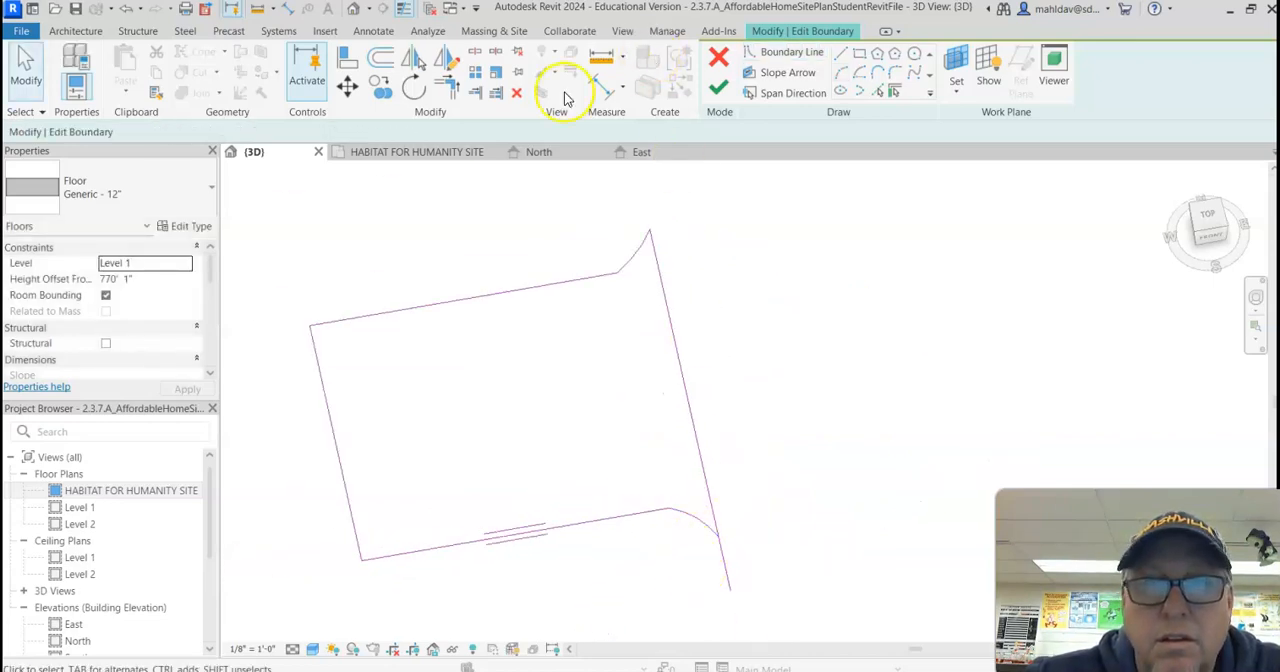
Step: Trim the alley-side line's excess beyond the south flare and finish the driveway floor's boundary
{"action": "left_click", "coordinate": [707, 503]}
{"action": "left_click", "coordinate": [680, 549]}
{"action": "key", "text": "t"}
{"action": "key", "text": "r"}
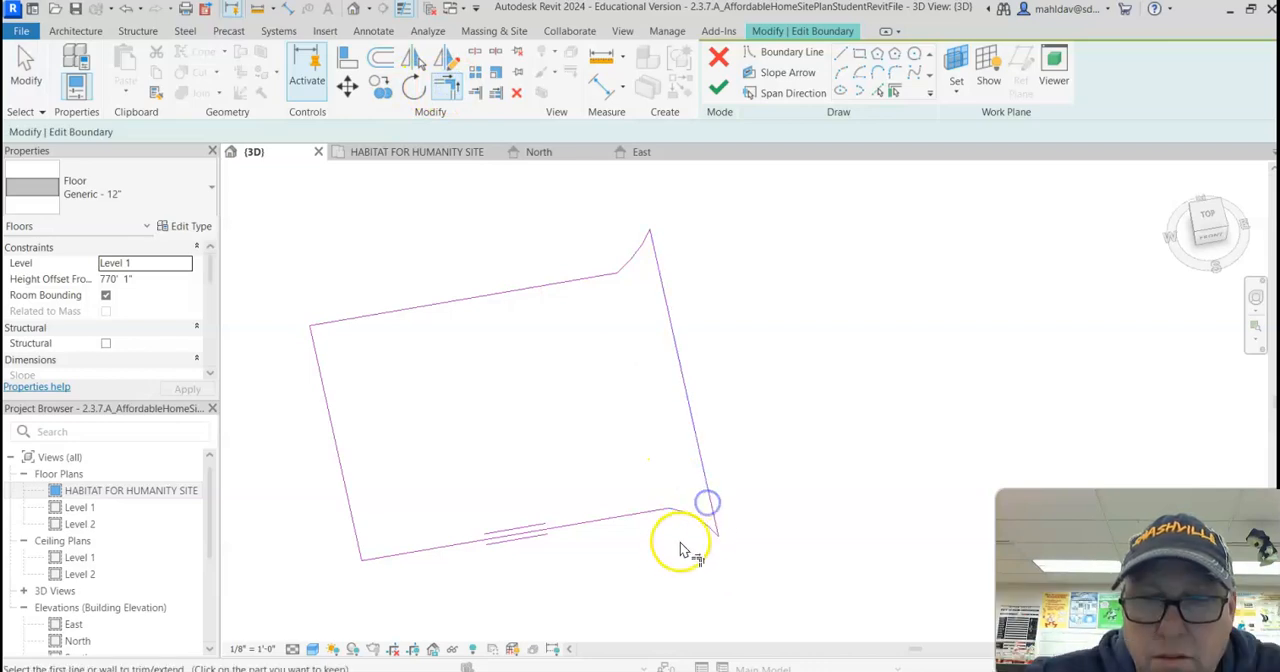
{"action": "left_click", "coordinate": [719, 89]}
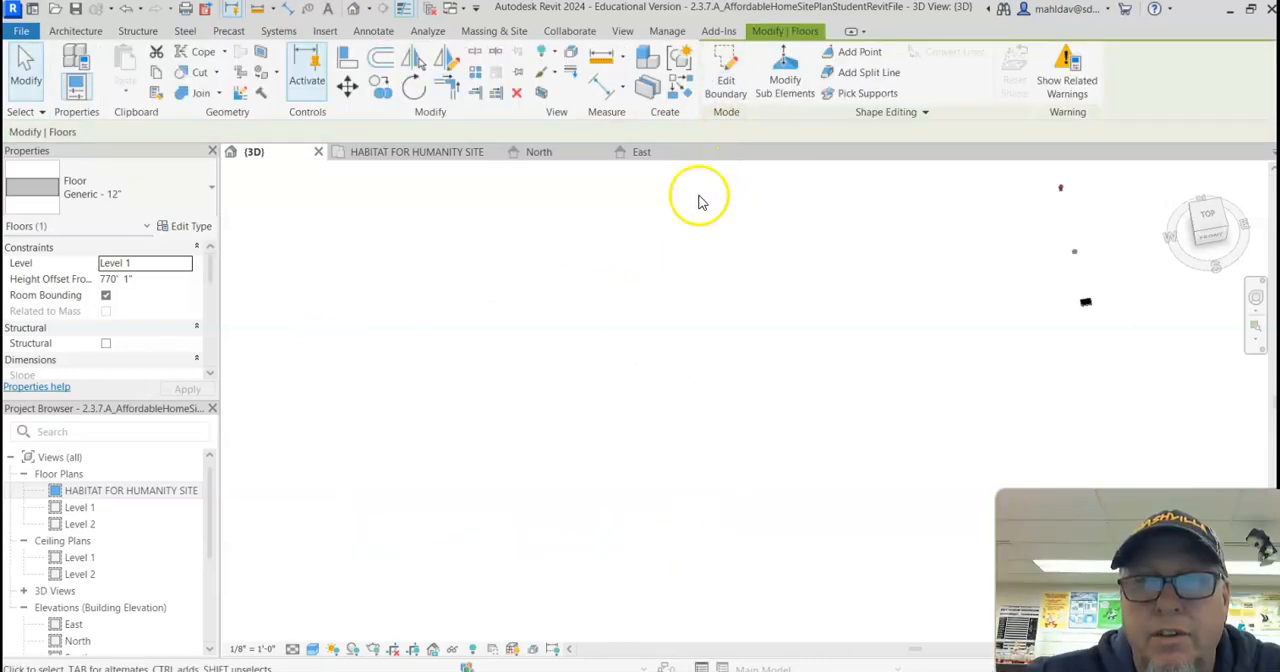
{"action": "scroll", "coordinate": [700, 300], "scroll_direction": "up", "scroll_amount": 8}
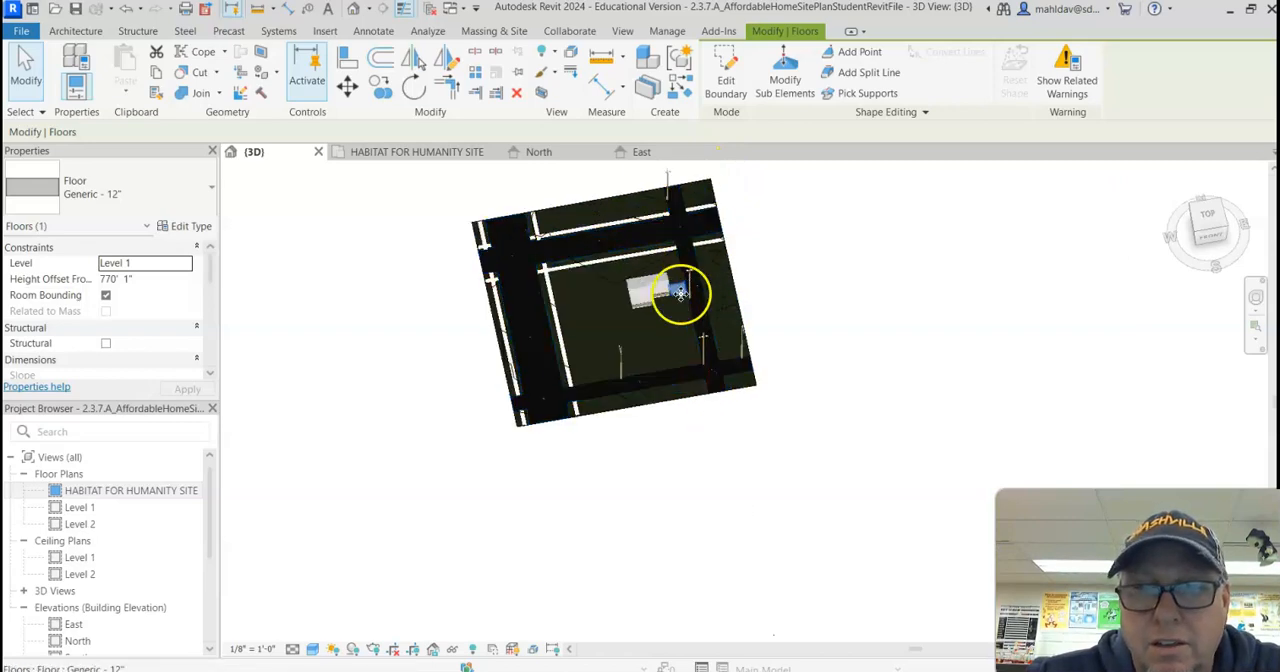
{"action": "key", "text": "Escape"}
{"action": "middle_click_drag", "start_coordinate": [644, 308], "coordinate": [172, 115], "text": "shift"}
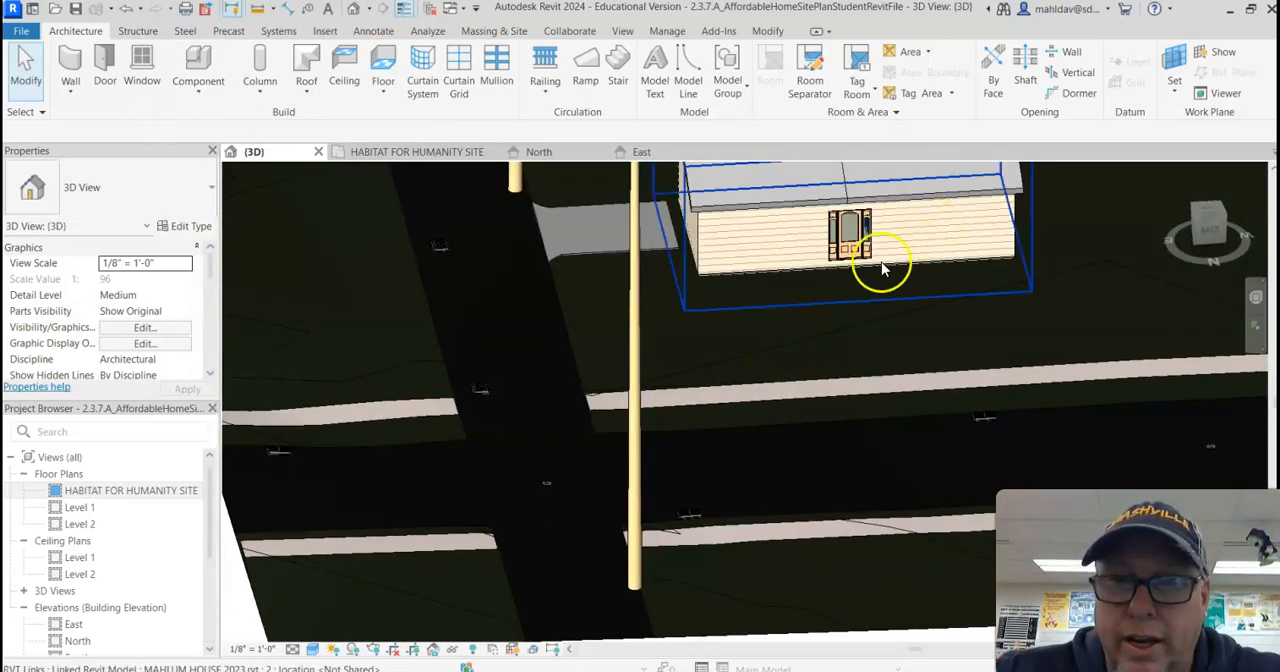
Step: Examine the house's back door and the driveway in 3D, and show the same area in the HABITAT FOR HUMANITY SITE floor plan
{"action": "middle_click_drag", "start_coordinate": [855, 278], "coordinate": [866, 315], "text": "shift"}
{"action": "scroll", "coordinate": [864, 308], "scroll_direction": "up", "scroll_amount": 5}
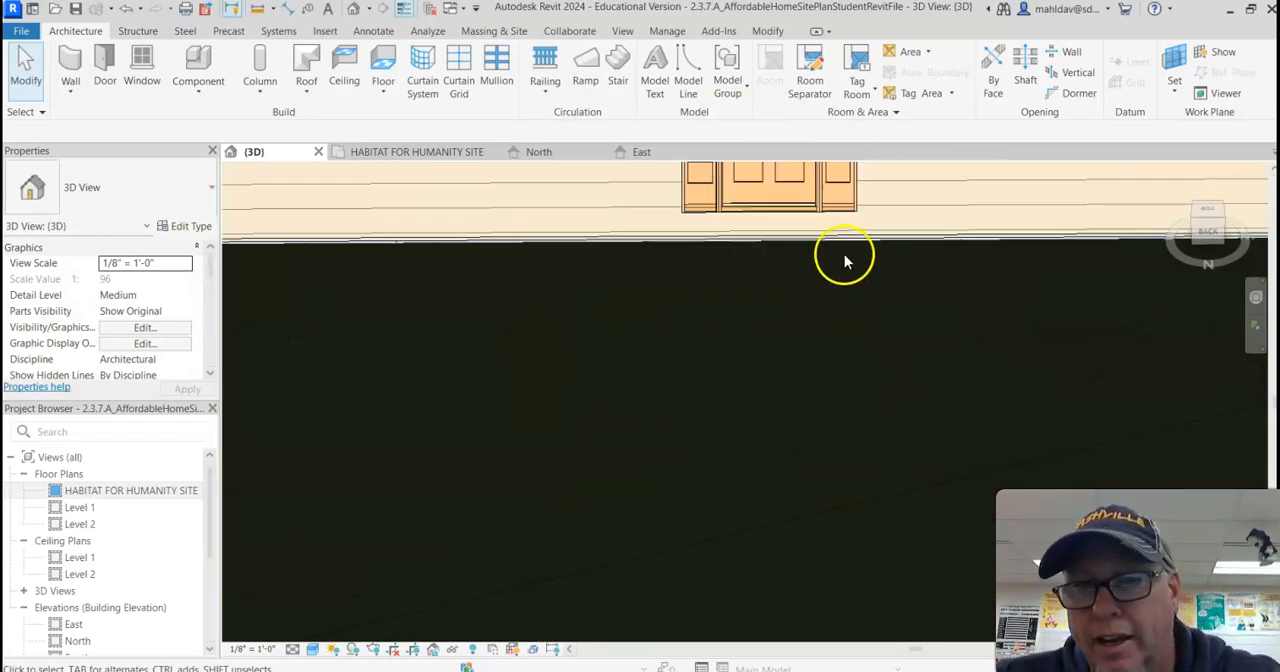
{"action": "scroll", "coordinate": [842, 261], "scroll_direction": "down", "scroll_amount": 6}
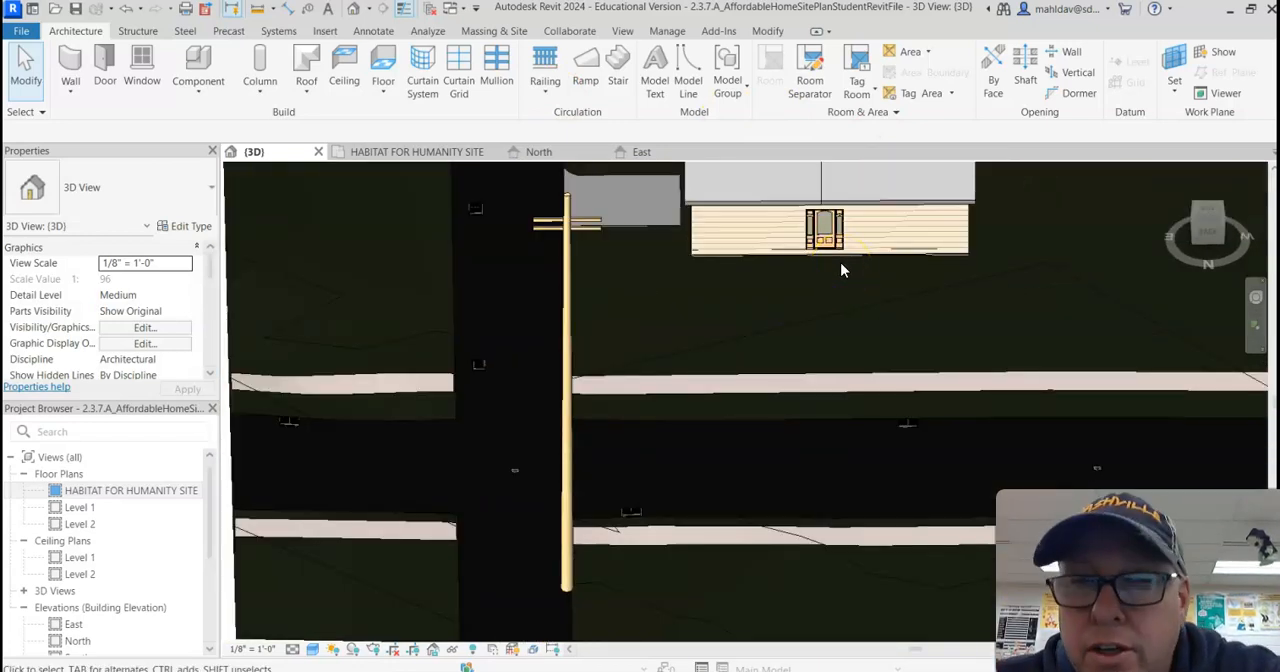
{"action": "scroll", "coordinate": [841, 262], "scroll_direction": "down", "scroll_amount": 3}
{"action": "middle_click_drag", "start_coordinate": [841, 262], "coordinate": [530, 328], "text": "shift"}
{"action": "double_click", "coordinate": [126, 491]}
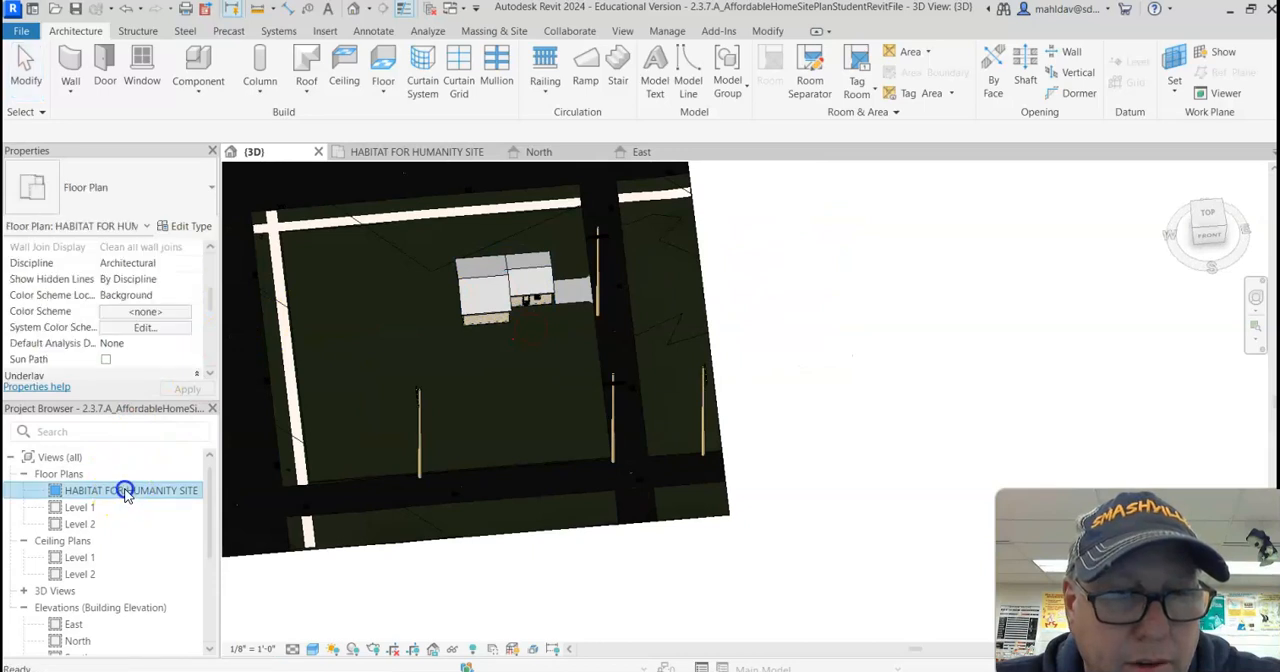
{"action": "scroll", "coordinate": [557, 366], "scroll_direction": "down", "scroll_amount": 5}
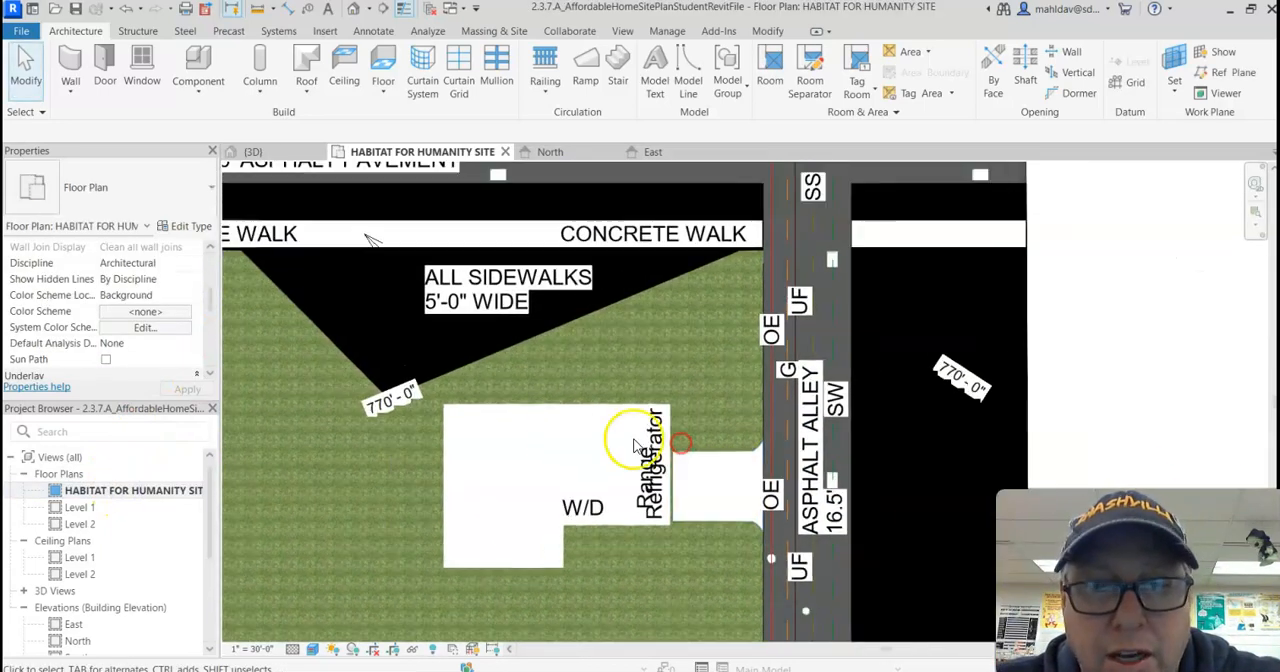
{"action": "middle_click_drag", "start_coordinate": [541, 419], "coordinate": [489, 437]}
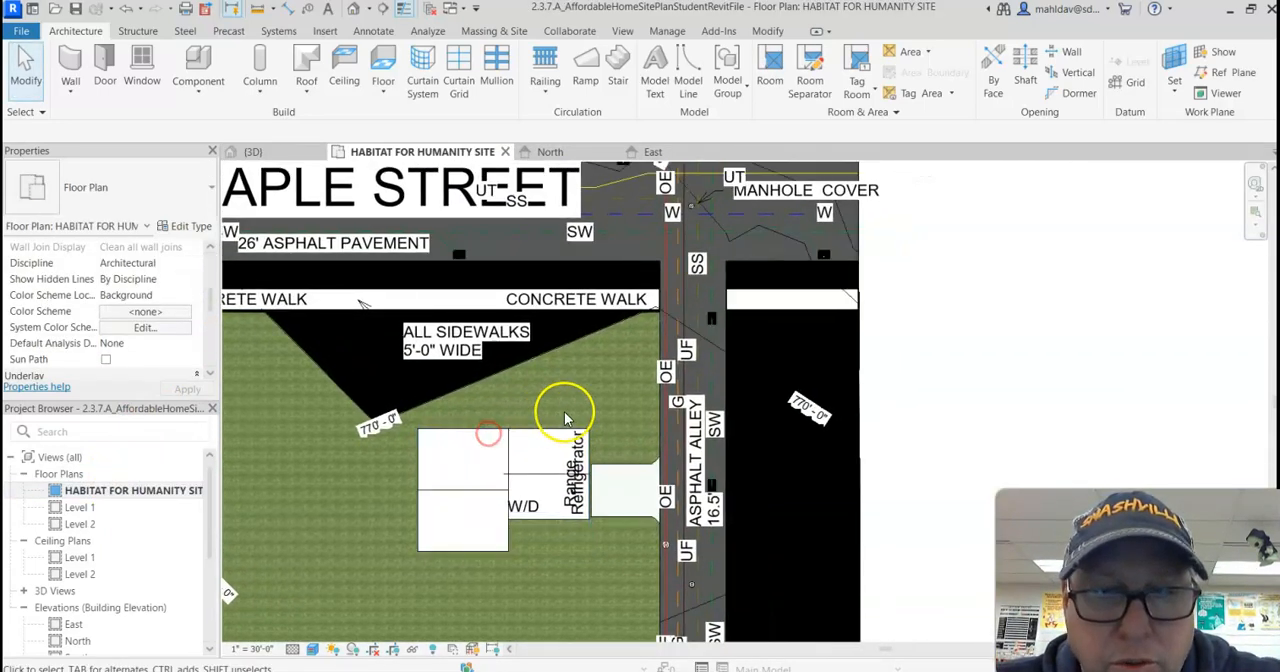
{"action": "left_click", "coordinate": [445, 430]}
{"action": "scroll", "coordinate": [480, 440], "scroll_direction": "up", "scroll_amount": 5}
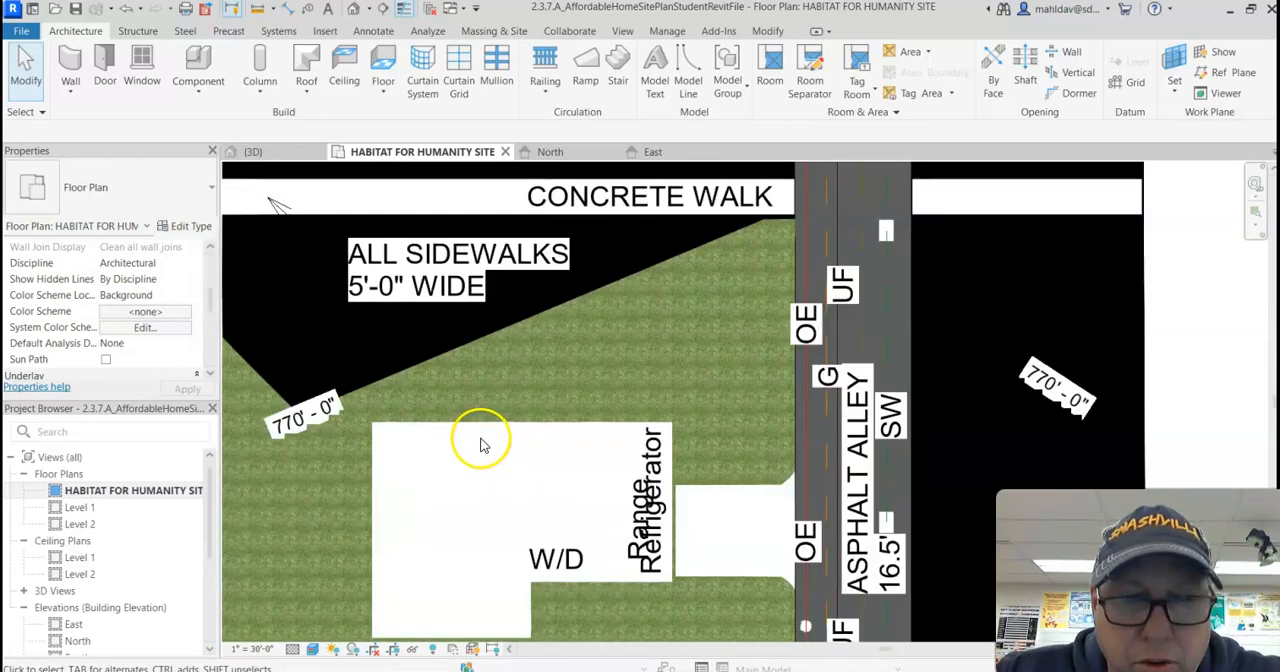
{"action": "left_click", "coordinate": [514, 418]}
{"action": "scroll", "coordinate": [525, 418], "scroll_direction": "down", "scroll_amount": 4}
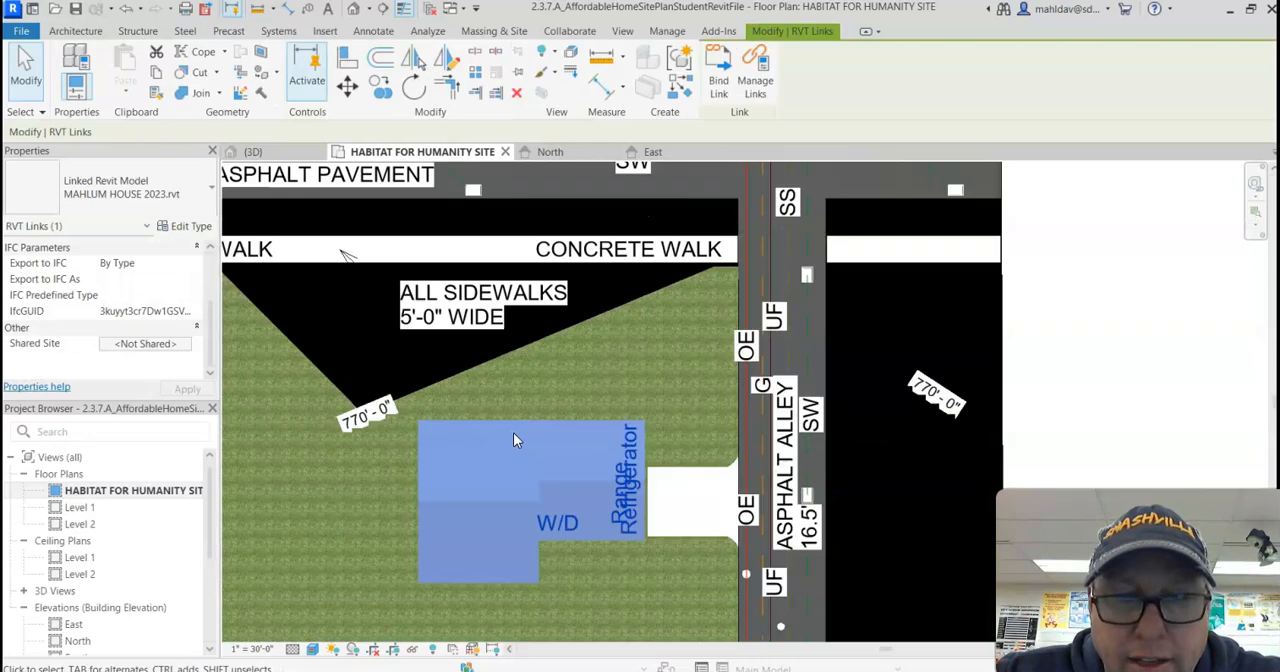
Step: Begin a Generic - 12" floor with an arc of about 13' 5" radius from the driveway's north edge to the house's north wall
{"action": "left_click", "coordinate": [84, 31]}
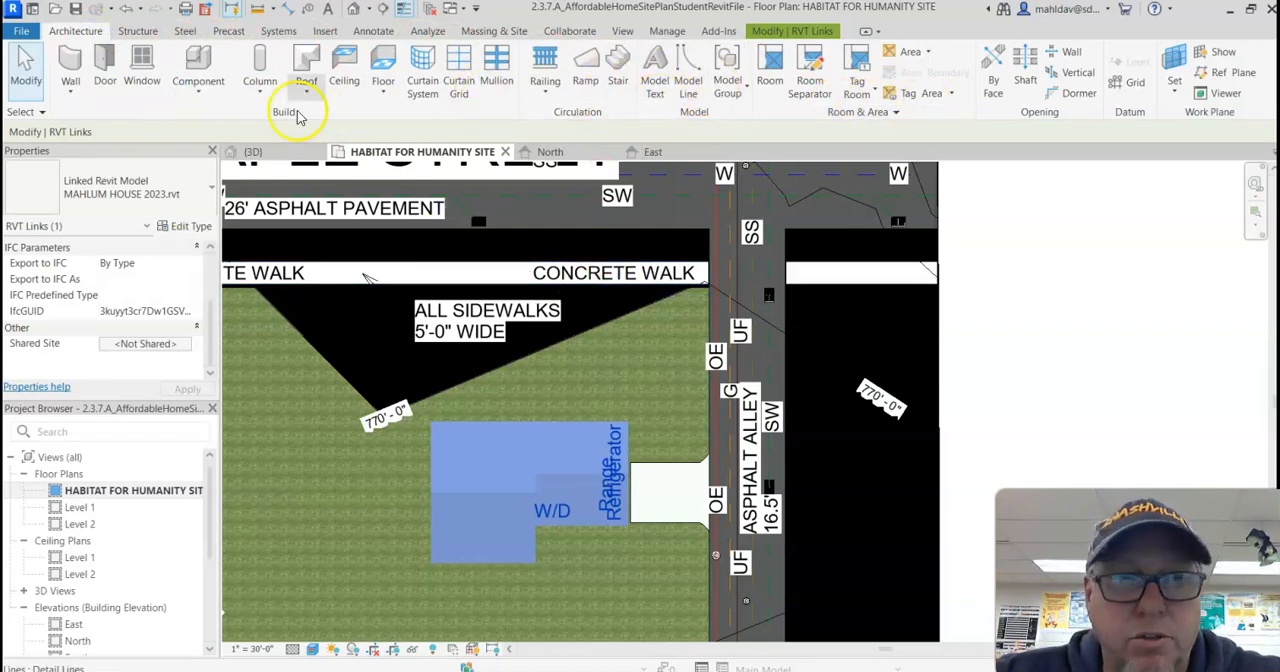
{"action": "left_click", "coordinate": [380, 64]}
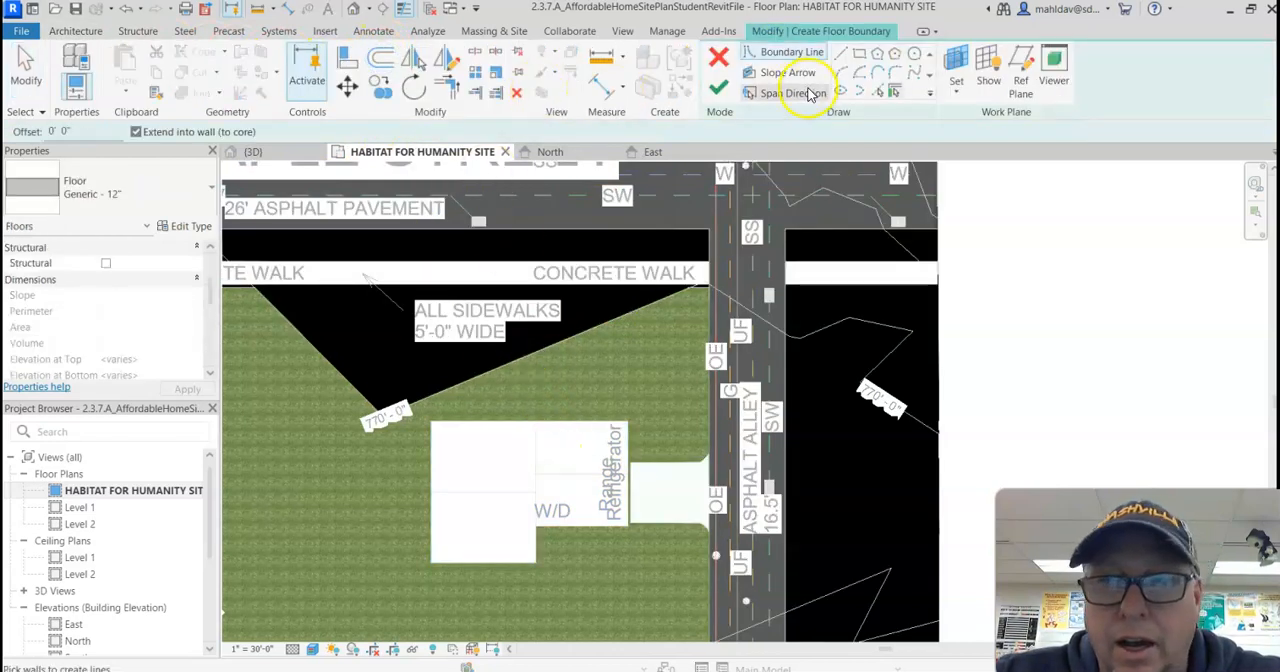
{"action": "left_click", "coordinate": [843, 74]}
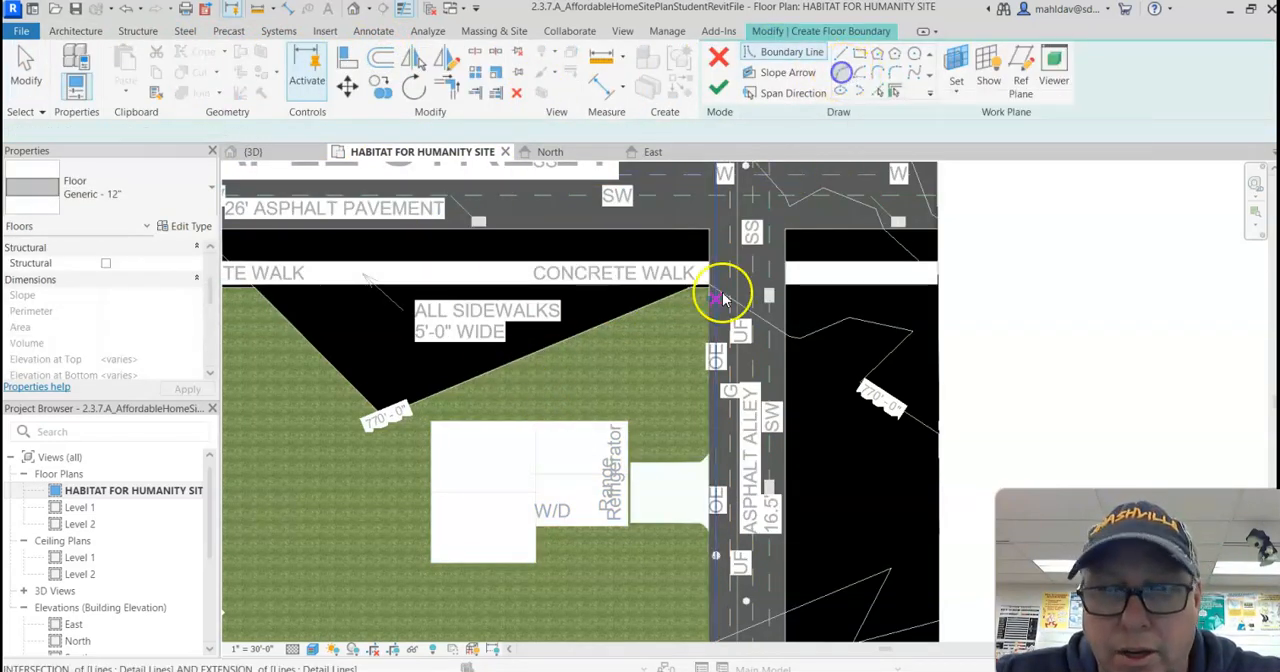
{"action": "left_click", "coordinate": [647, 465]}
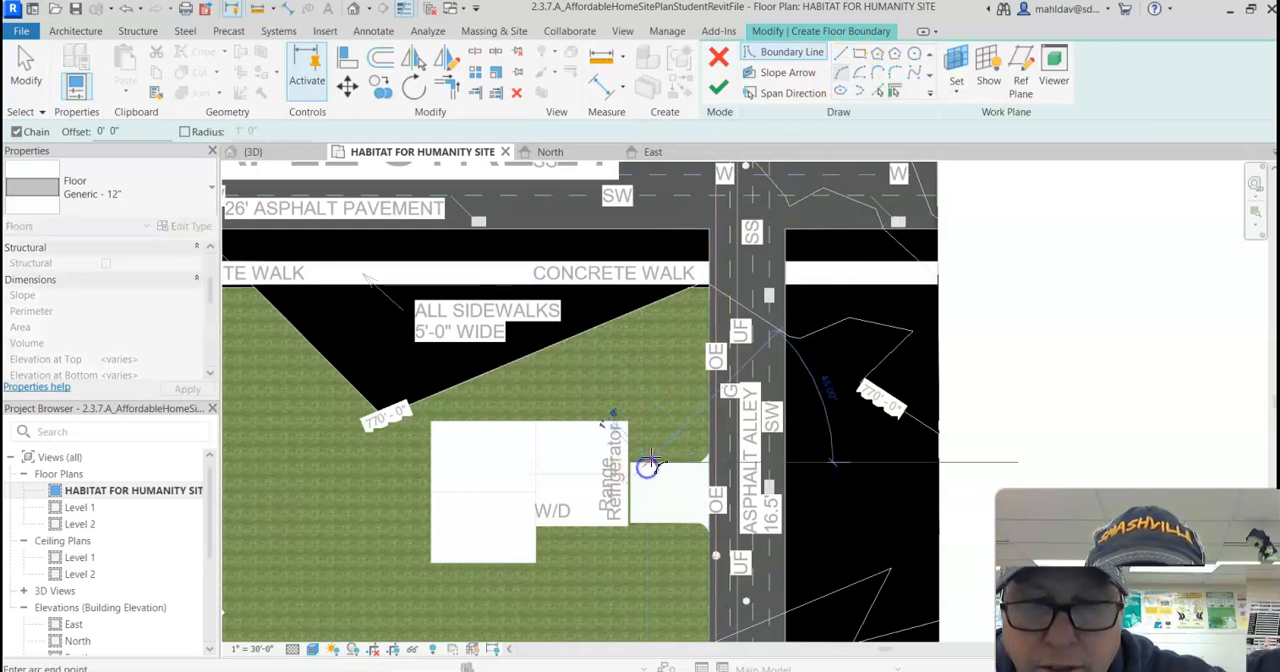
{"action": "left_click", "coordinate": [527, 418]}
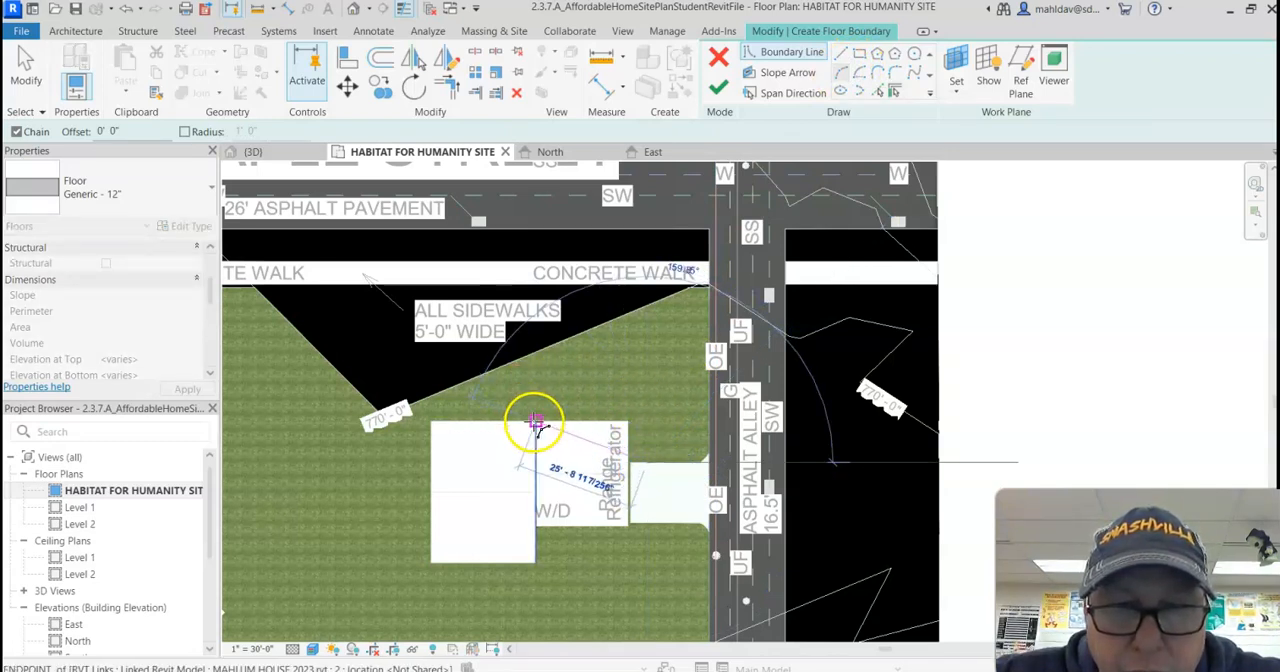
{"action": "left_click", "coordinate": [597, 389]}
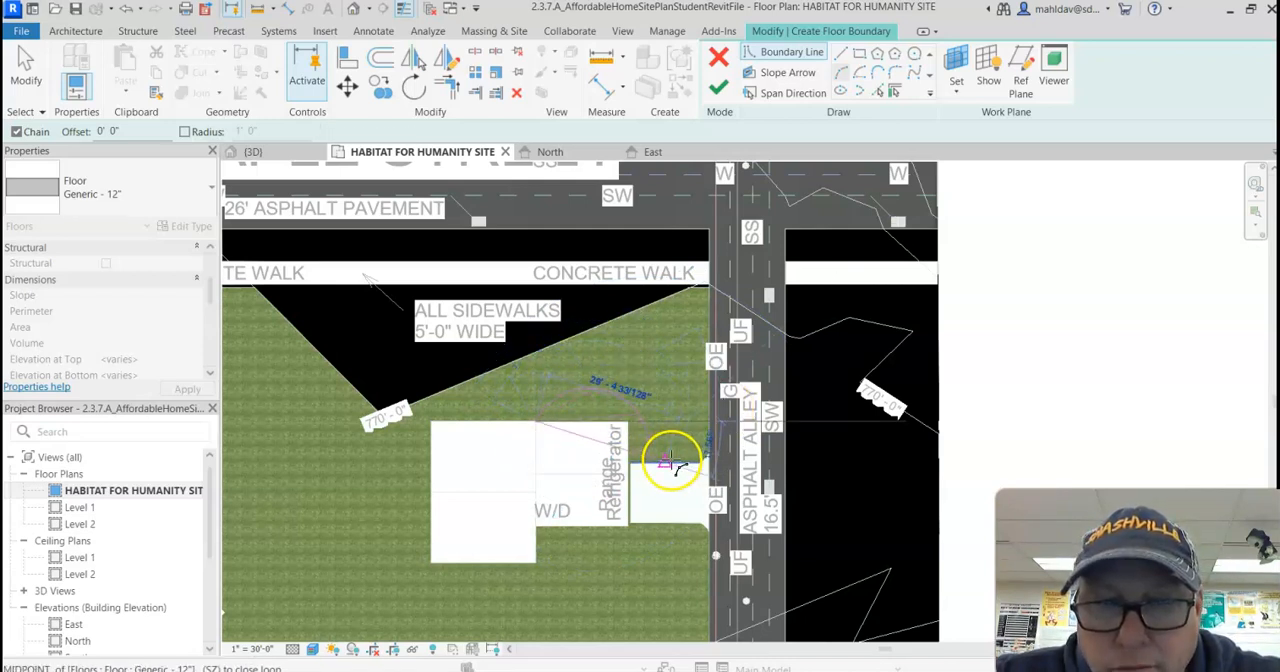
{"action": "left_click", "coordinate": [667, 464]}
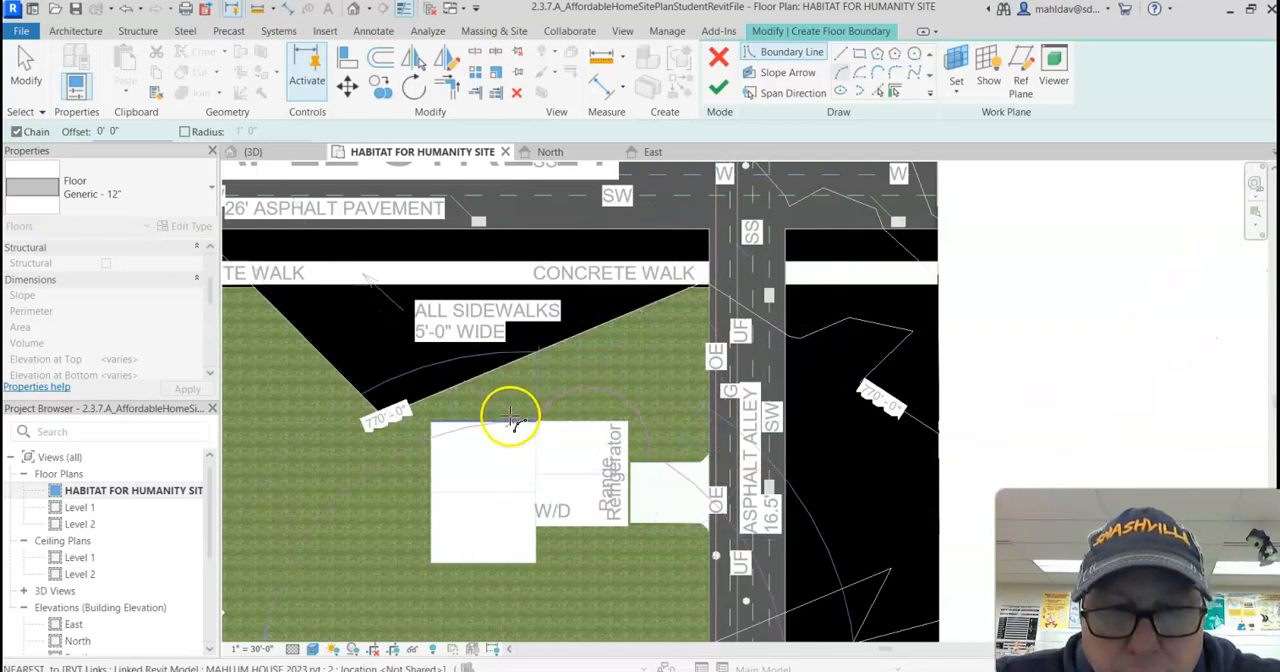
{"action": "key", "text": "Escape"}
{"action": "key", "text": "Escape"}
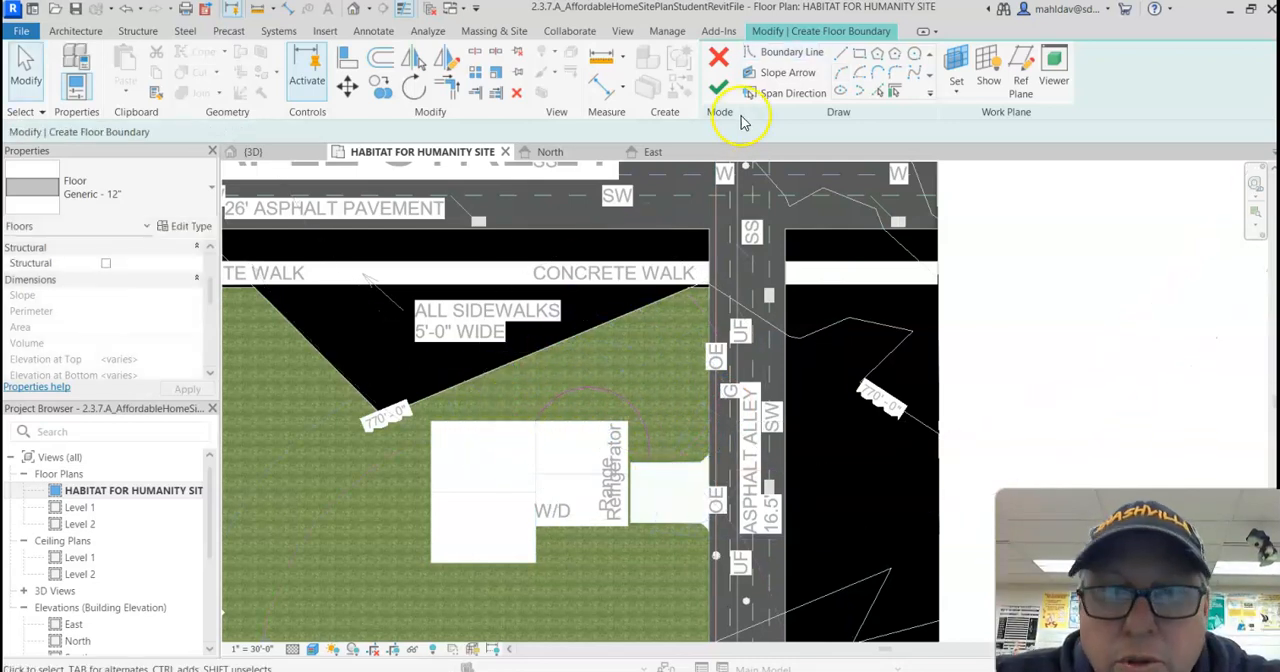
Step: Draw a larger outer arc of about 16' 7" radius around the first, from the house's north wall to the driveway's north edge
{"action": "left_click", "coordinate": [841, 75]}
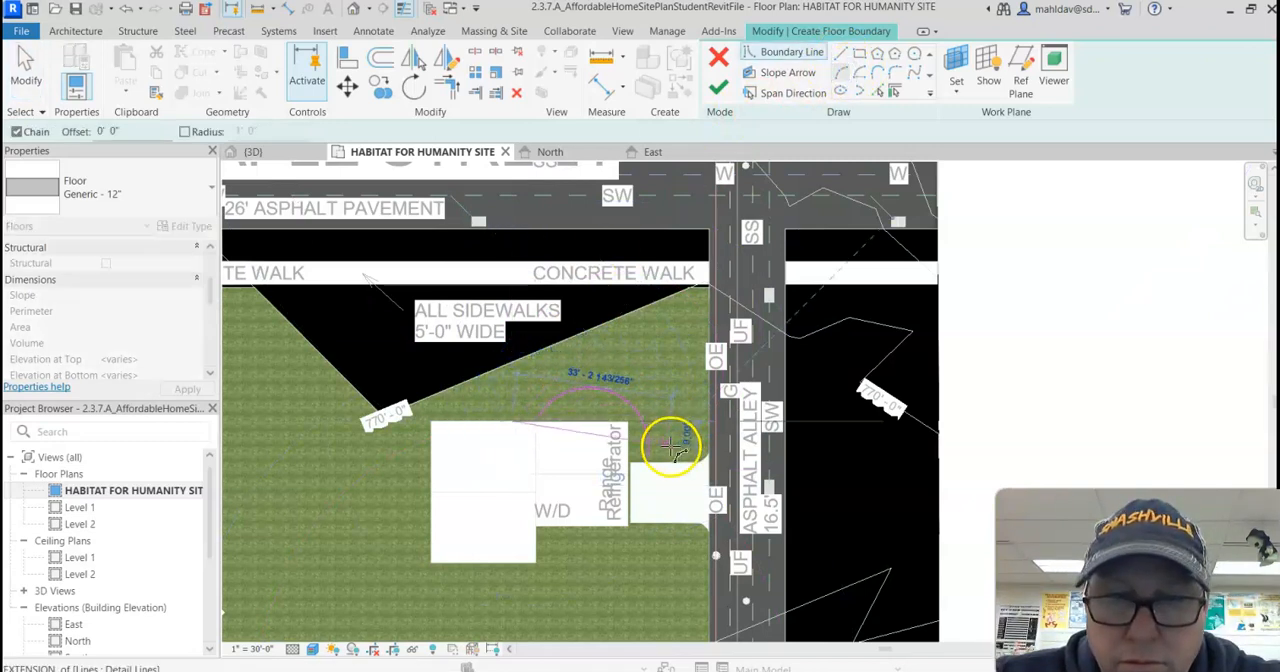
{"action": "left_click", "coordinate": [659, 410]}
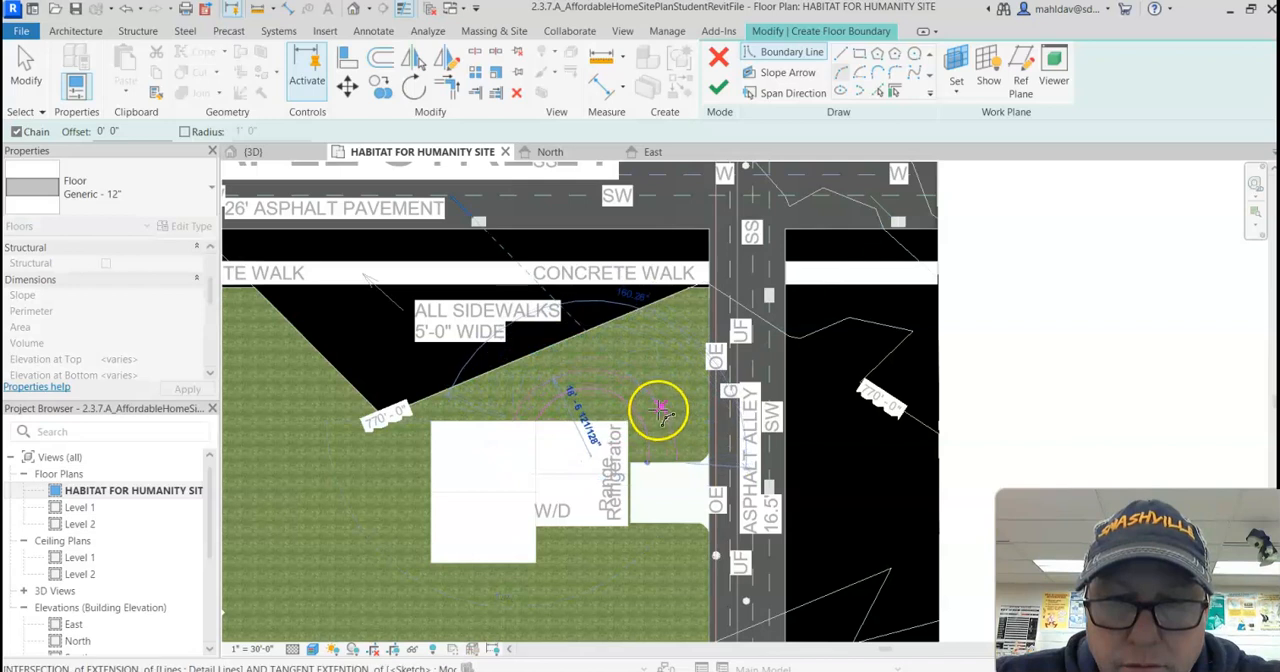
{"action": "left_click", "coordinate": [663, 466]}
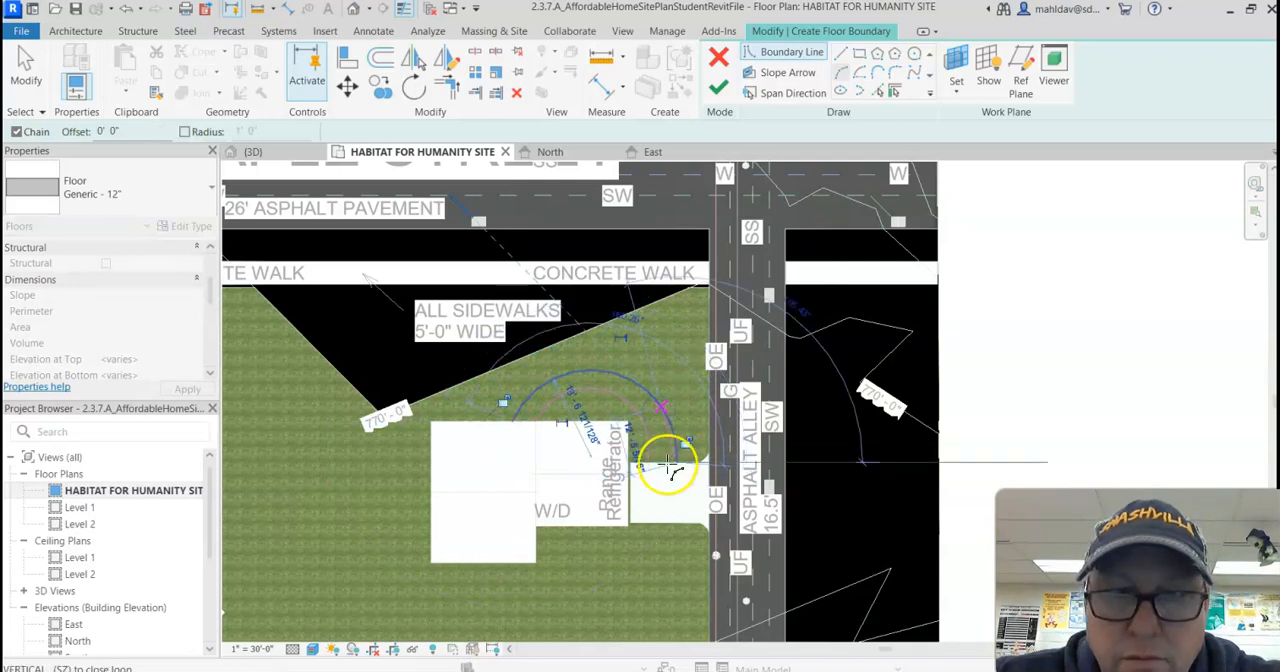
Step: Close both ends of the two arcs with straight lines along the driveway edge and house wall, and finish the walkway floor
{"action": "left_click", "coordinate": [842, 55]}
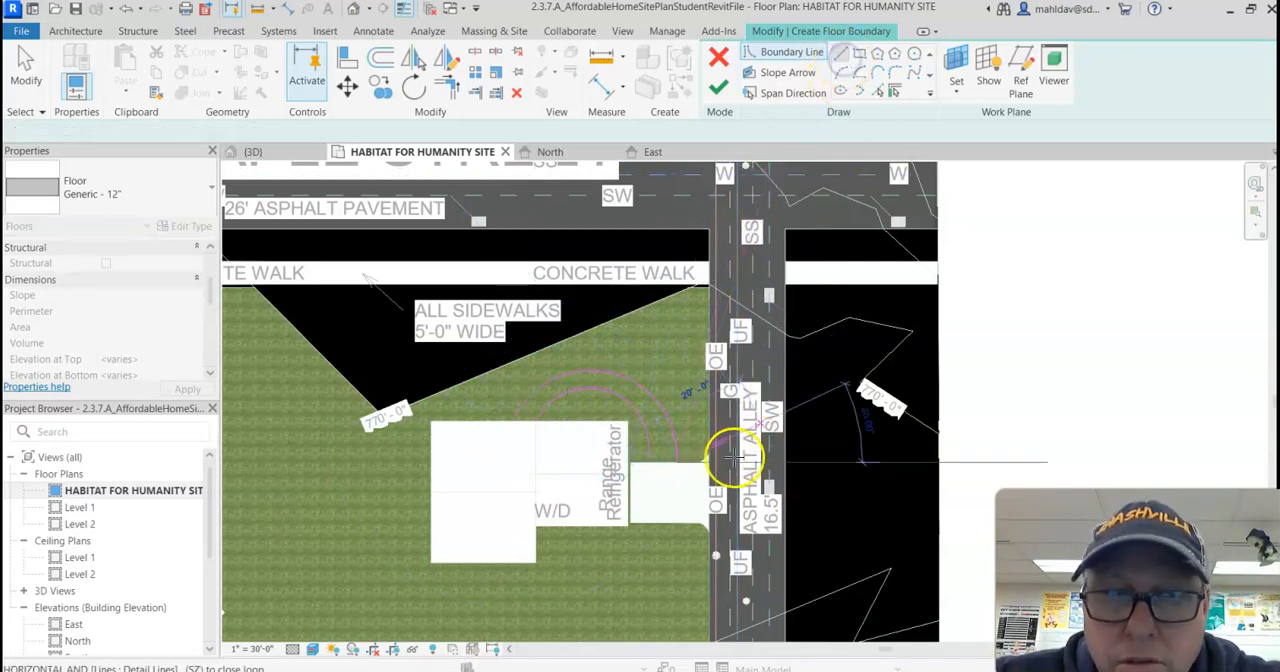
{"action": "scroll", "coordinate": [703, 472], "scroll_direction": "up", "scroll_amount": 4}
{"action": "scroll", "coordinate": [543, 432], "scroll_direction": "up", "scroll_amount": 2}
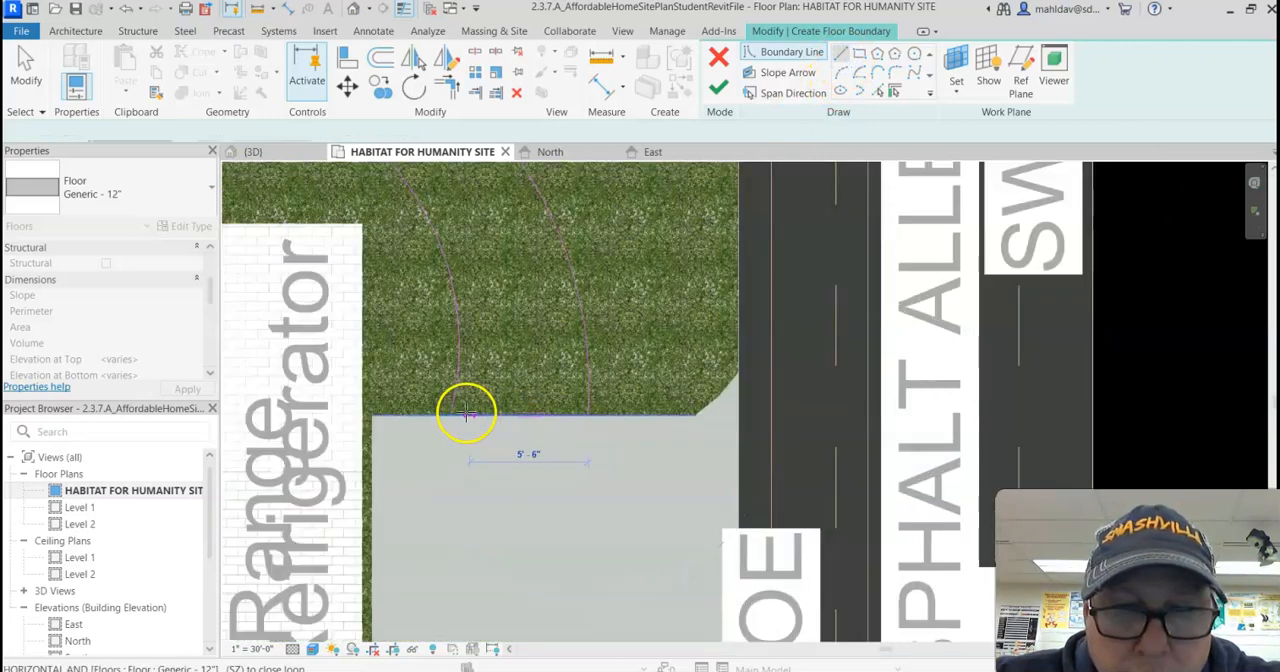
{"action": "scroll", "coordinate": [475, 430], "scroll_direction": "down", "scroll_amount": 2}
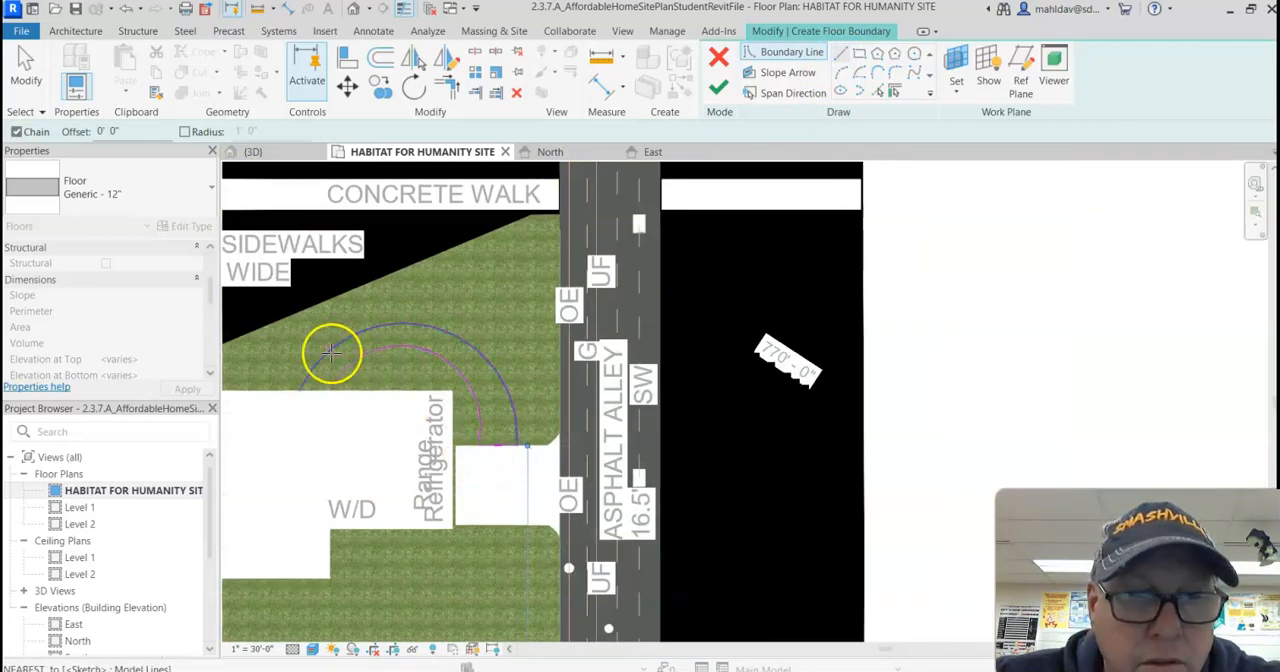
{"action": "left_click", "coordinate": [334, 395]}
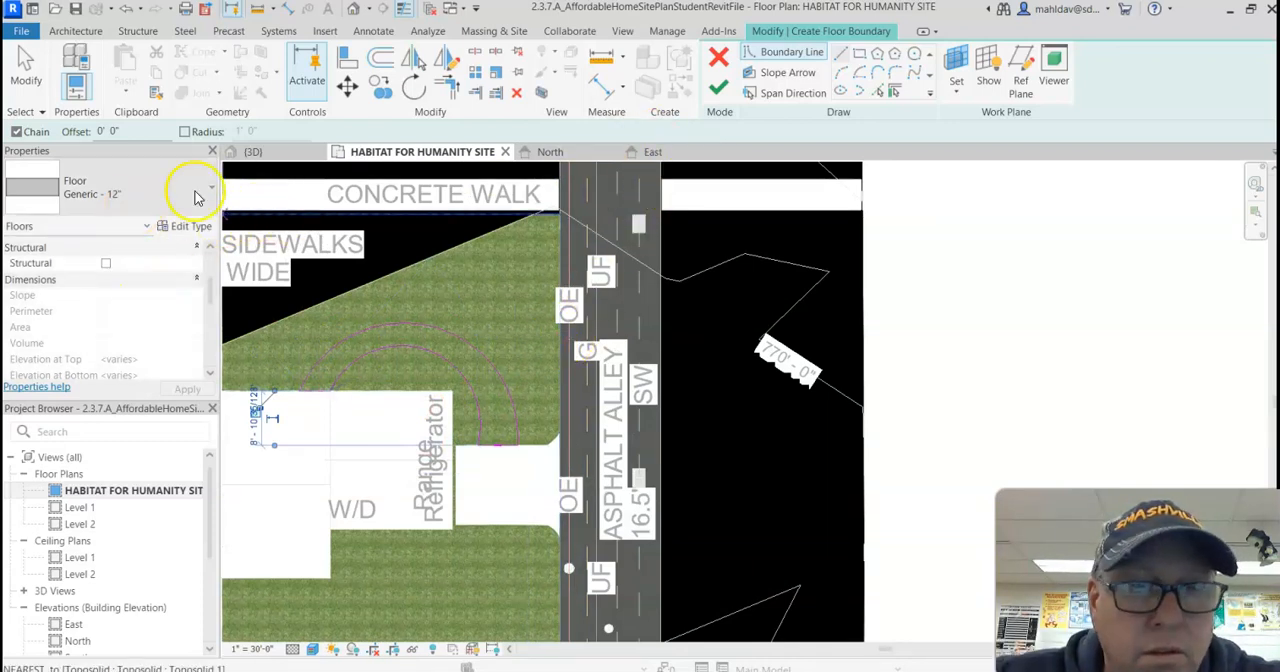
{"action": "left_click", "coordinate": [717, 92]}
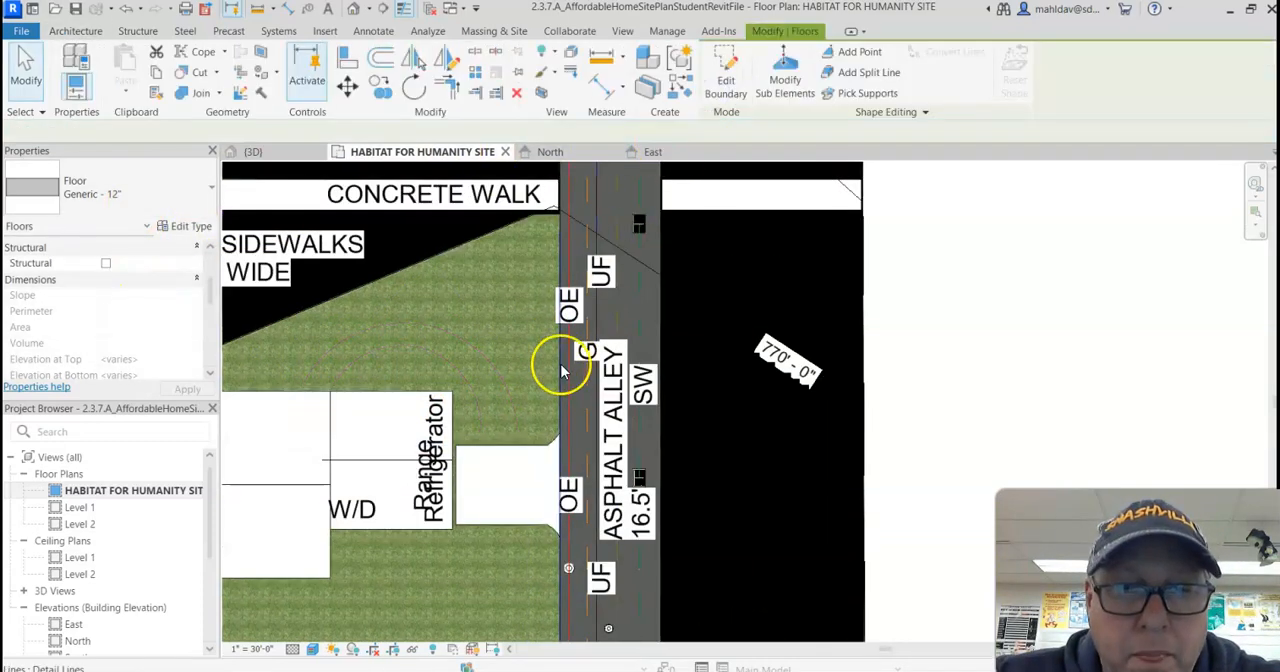
Step: In the East elevation, set the curved walkway floor's height offset from Level 1 to 770' 1"
{"action": "scroll", "coordinate": [447, 395], "scroll_direction": "down", "scroll_amount": 2}
{"action": "scroll", "coordinate": [447, 395], "scroll_direction": "down", "scroll_amount": 5}
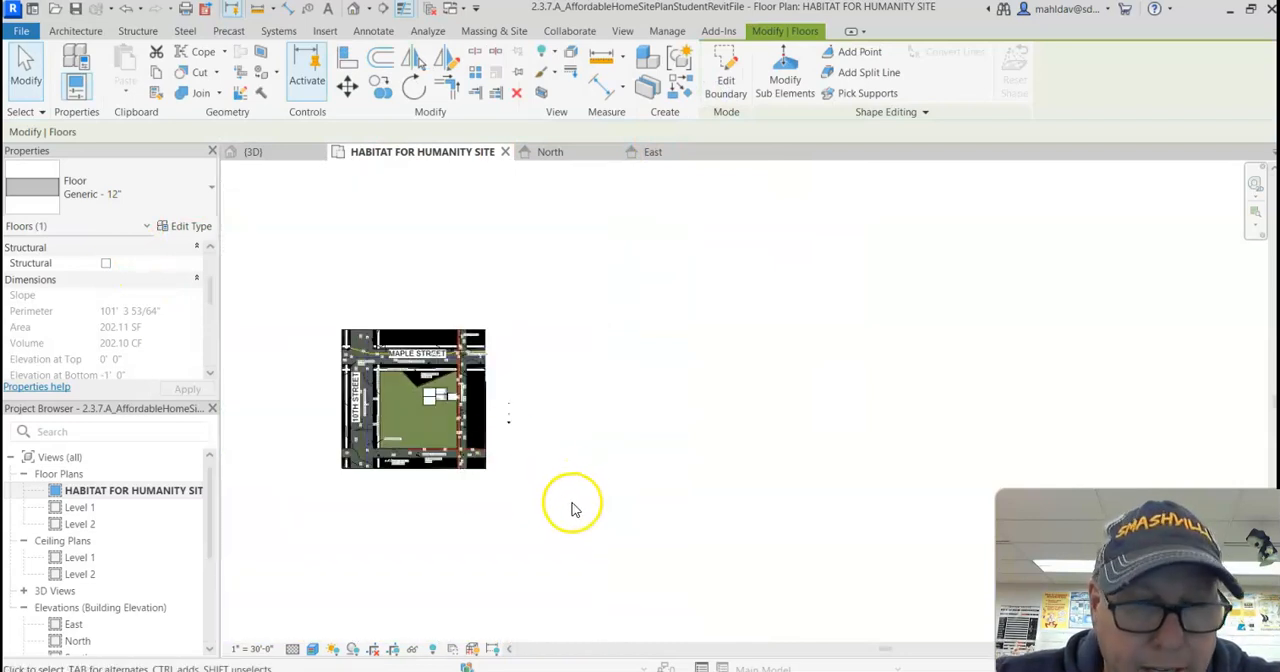
{"action": "middle_click_drag", "start_coordinate": [563, 506], "coordinate": [562, 437]}
{"action": "double_click", "coordinate": [74, 624]}
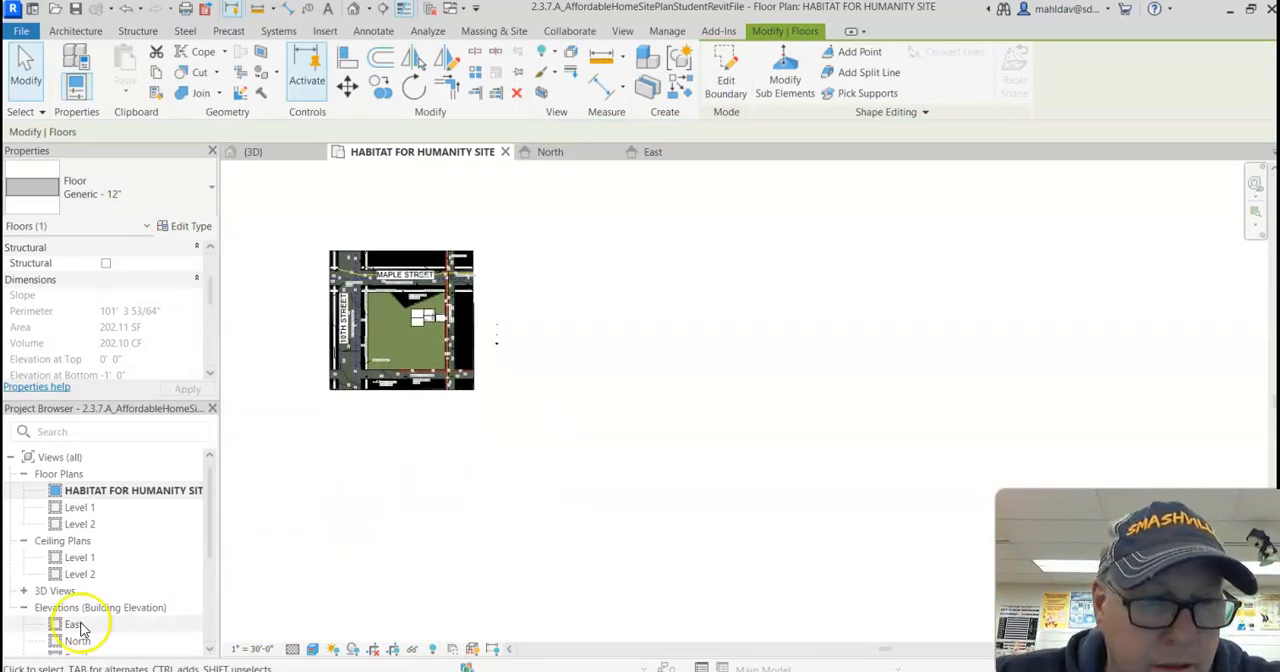
{"action": "left_click", "coordinate": [561, 497]}
{"action": "scroll", "coordinate": [609, 494], "scroll_direction": "down", "scroll_amount": 6}
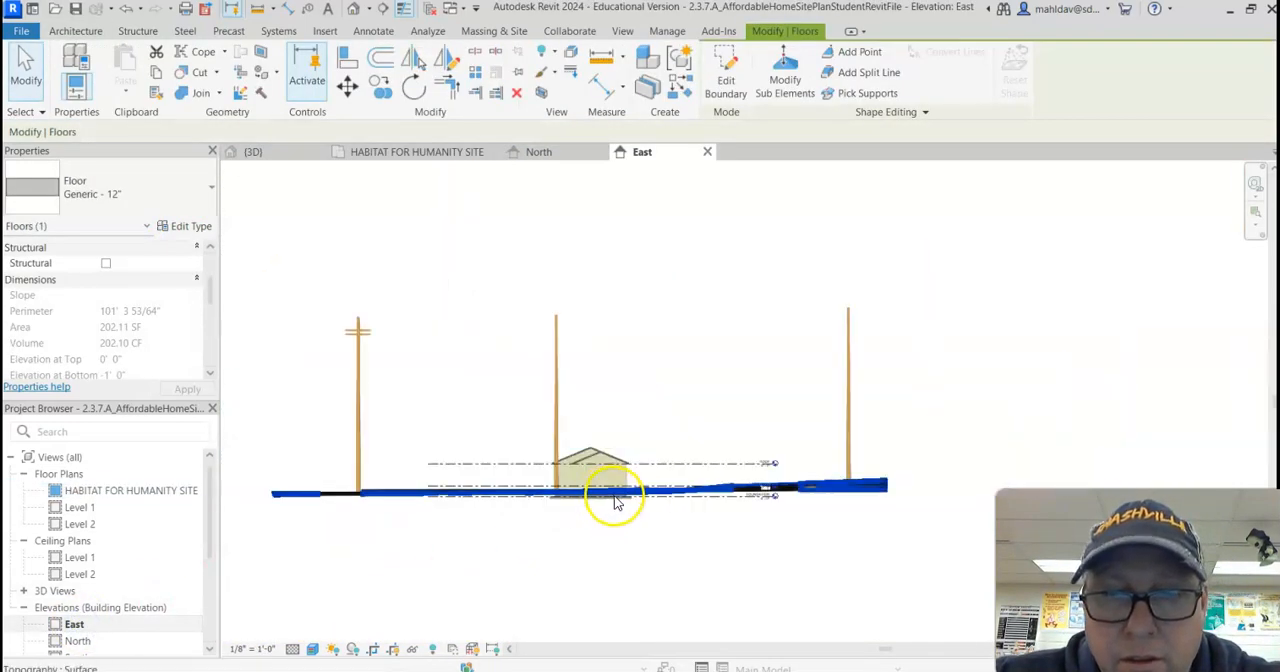
{"action": "scroll", "coordinate": [634, 556], "scroll_direction": "up", "scroll_amount": 1}
{"action": "middle_click_drag", "start_coordinate": [634, 560], "coordinate": [657, 457]}
{"action": "scroll", "coordinate": [650, 520], "scroll_direction": "up", "scroll_amount": 7}
{"action": "scroll", "coordinate": [650, 540], "scroll_direction": "up", "scroll_amount": 5}
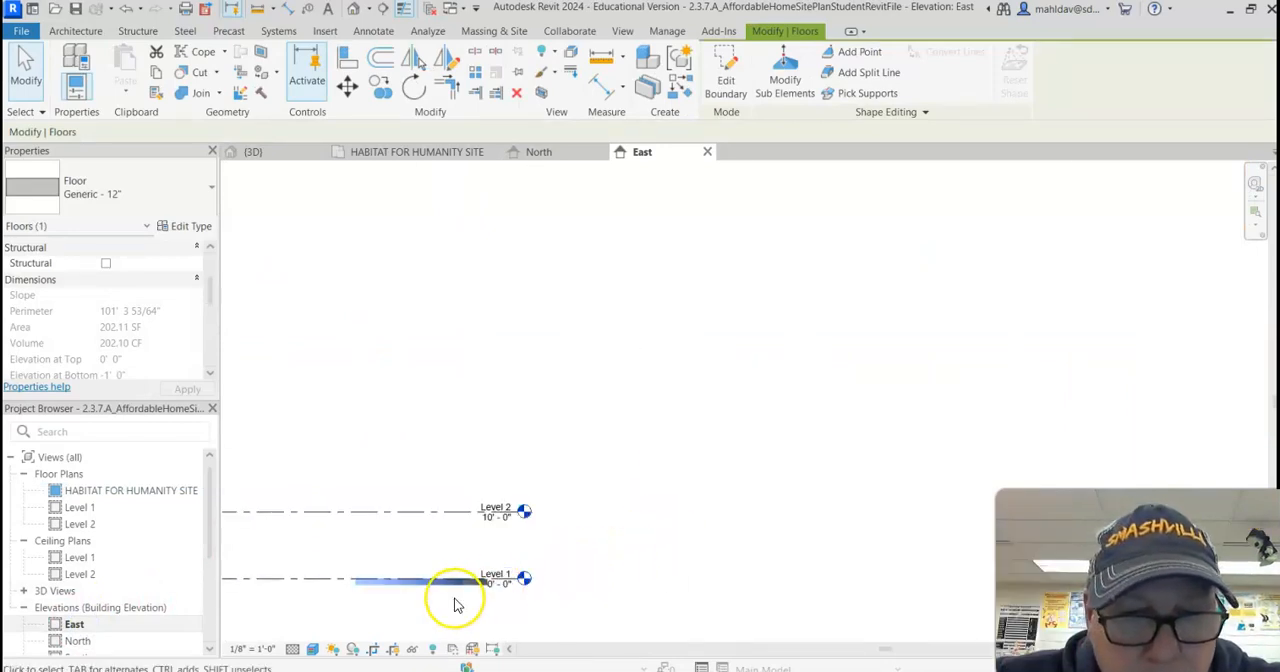
{"action": "left_click", "coordinate": [254, 322]}
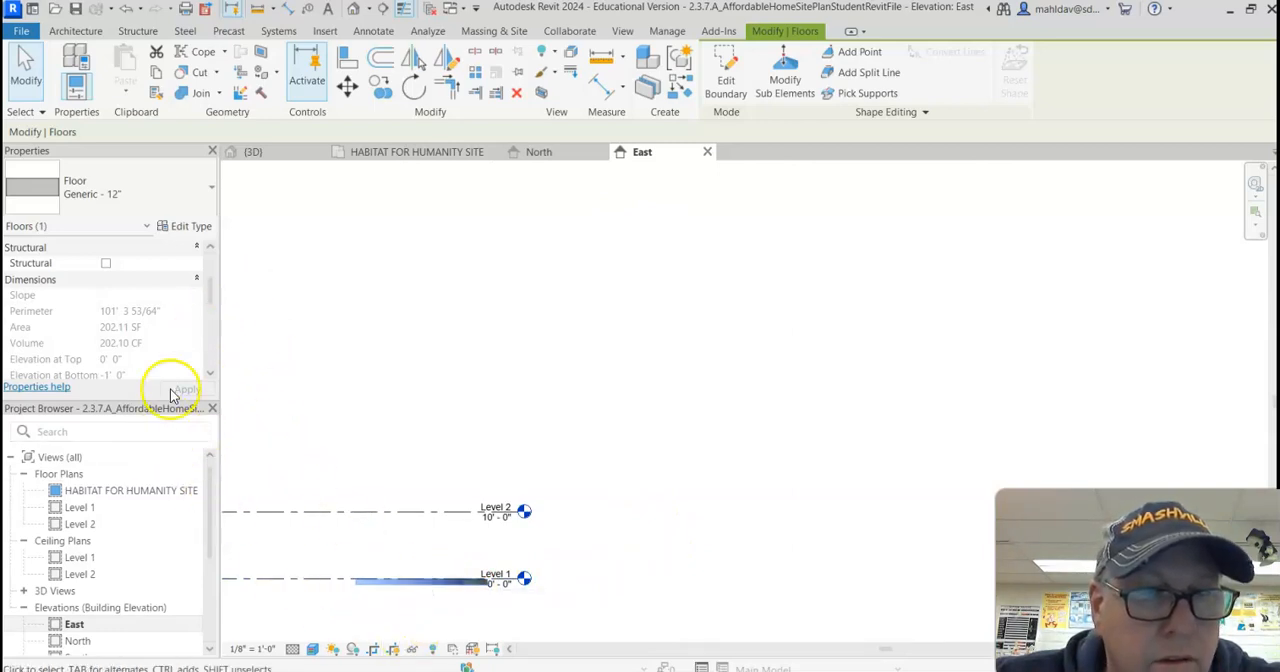
{"action": "scroll", "coordinate": [196, 296], "scroll_direction": "up", "scroll_amount": 2}
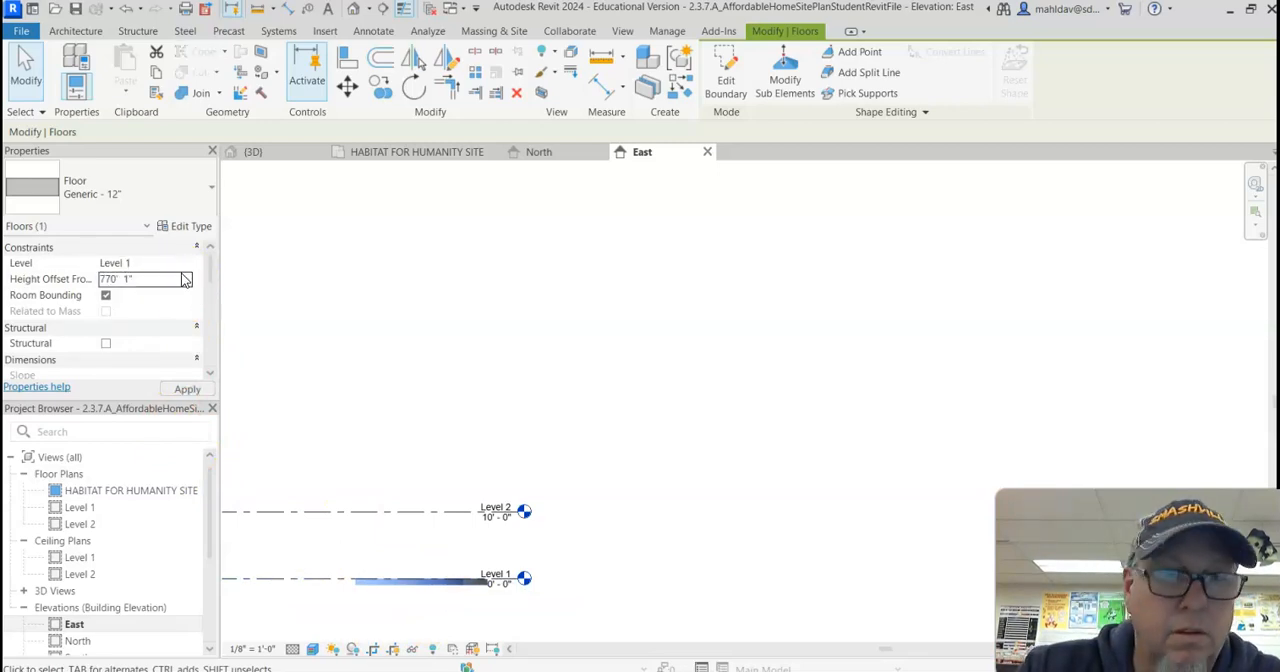
{"action": "key", "text": "Return"}
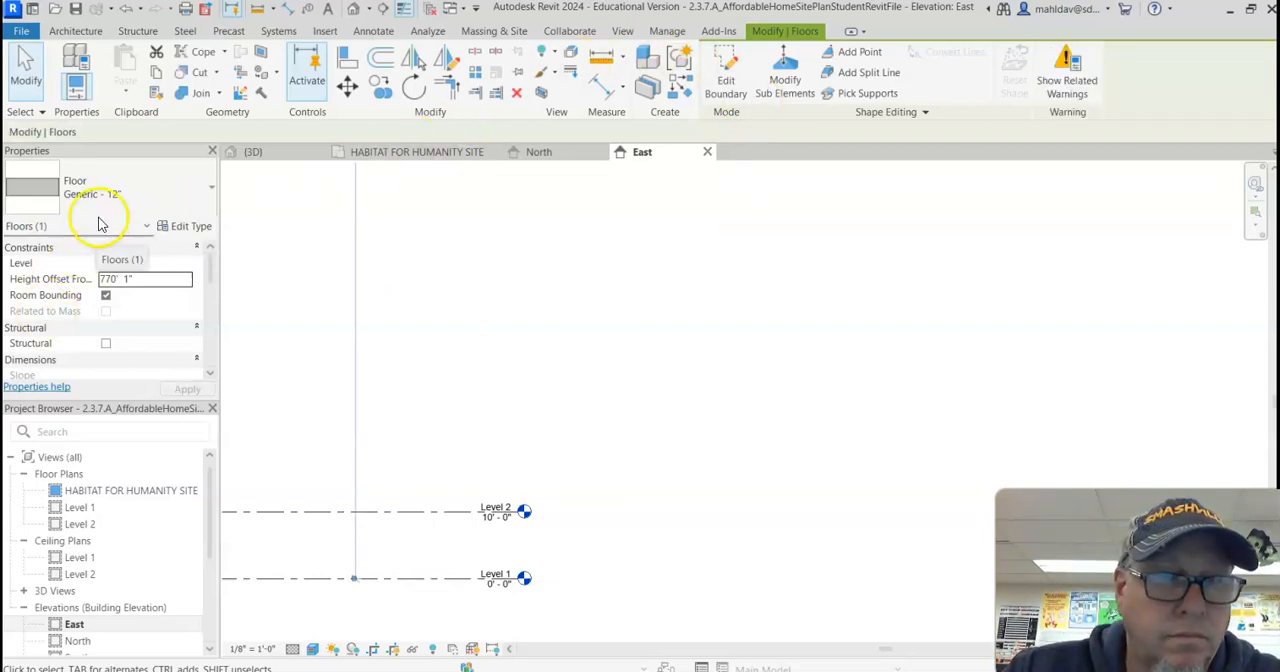
Step: Examine how the curved walkway meets the ground, driveway and house door in the East elevation and the 3D view
{"action": "scroll", "coordinate": [843, 371], "scroll_direction": "down", "scroll_amount": 12}
{"action": "scroll", "coordinate": [808, 182], "scroll_direction": "up", "scroll_amount": 10}
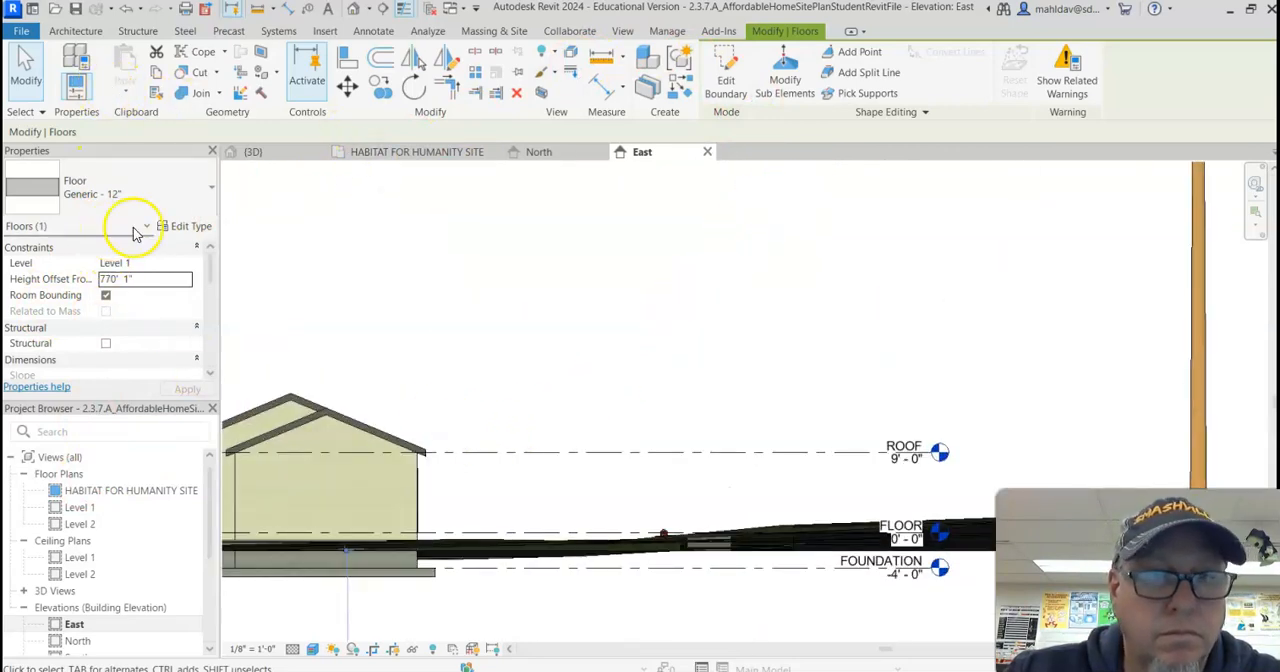
{"action": "left_click", "coordinate": [302, 153]}
{"action": "middle_click_drag", "start_coordinate": [718, 322], "coordinate": [389, 337], "text": "shift"}
{"action": "scroll", "coordinate": [561, 270], "scroll_direction": "up", "scroll_amount": 7}
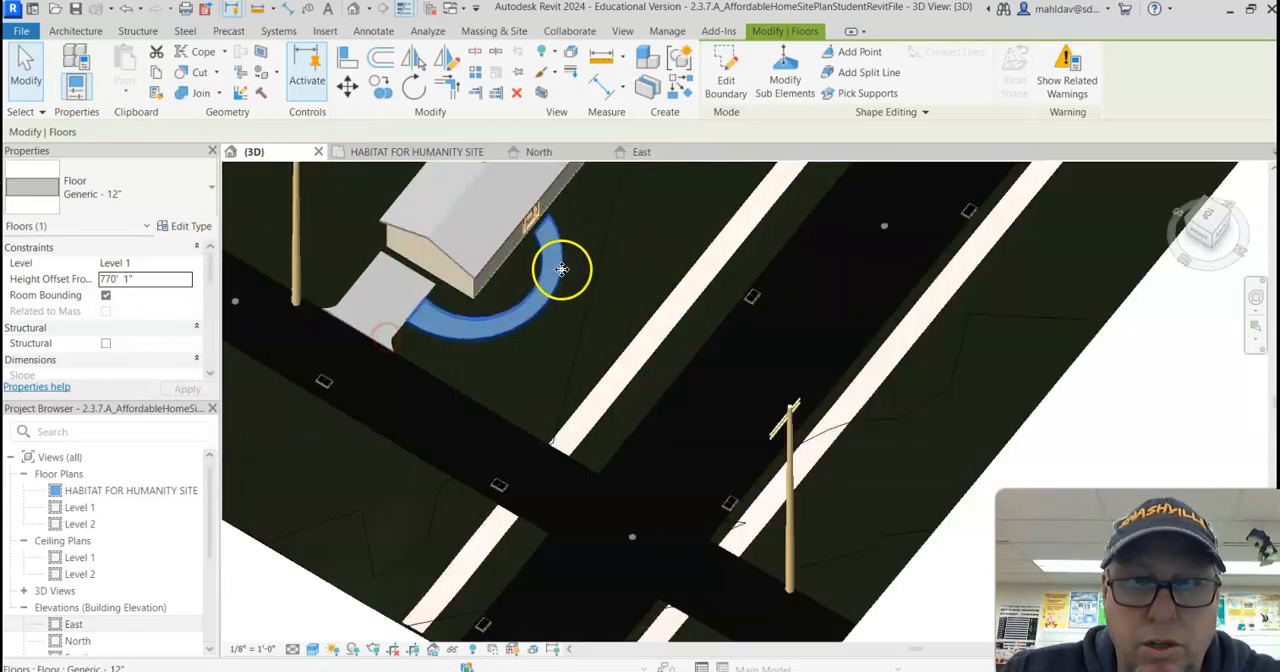
{"action": "scroll", "coordinate": [590, 330], "scroll_direction": "down", "scroll_amount": 4}
{"action": "left_click", "coordinate": [571, 366]}
{"action": "middle_click_drag", "start_coordinate": [571, 366], "coordinate": [523, 340], "text": "shift"}
{"action": "scroll", "coordinate": [453, 264], "scroll_direction": "up", "scroll_amount": 6}
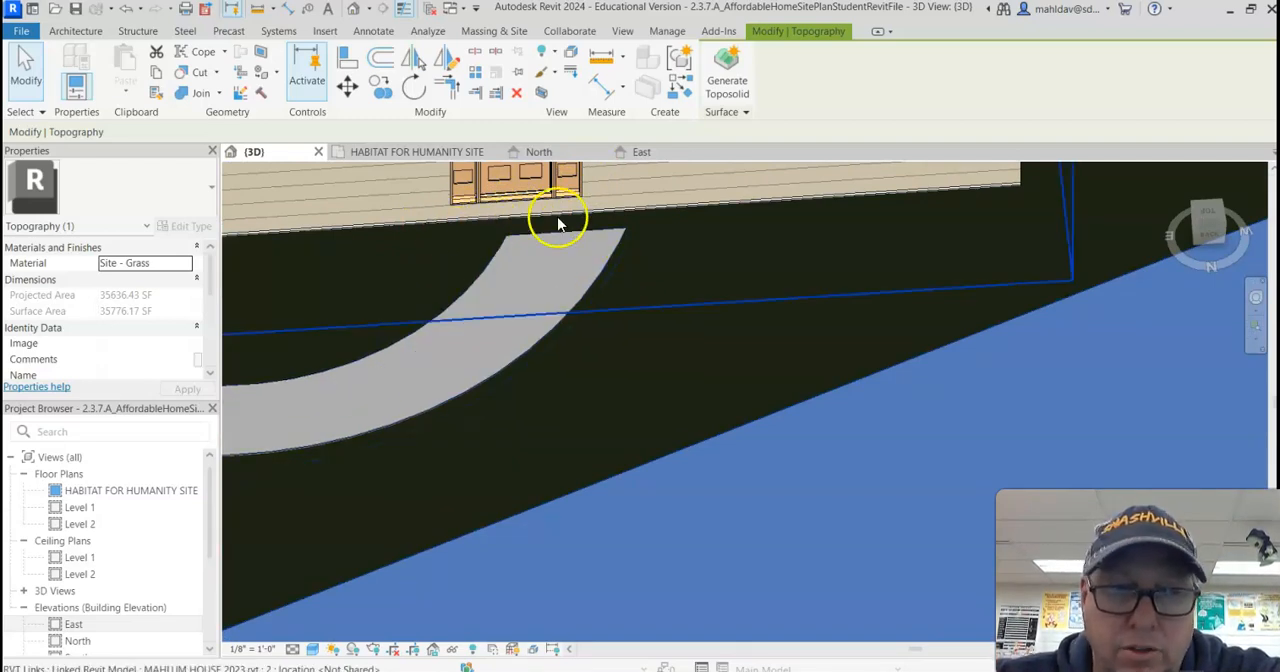
{"action": "scroll", "coordinate": [543, 290], "scroll_direction": "down", "scroll_amount": 5}
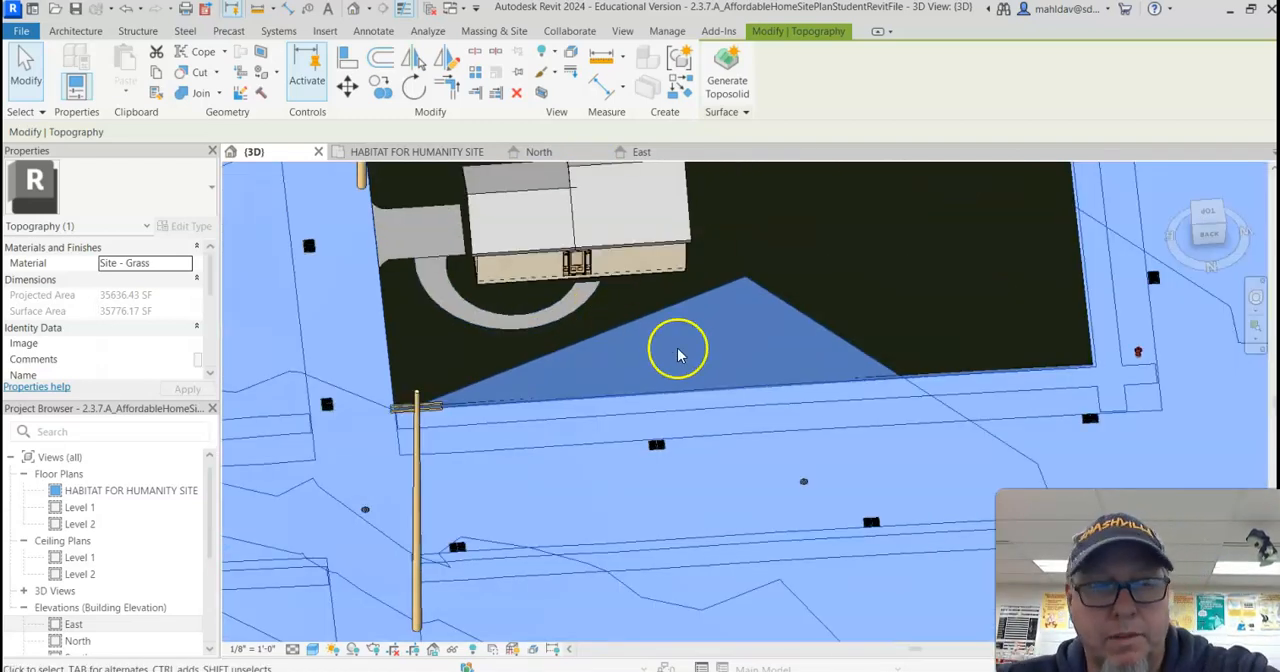
{"action": "key", "text": "Escape"}
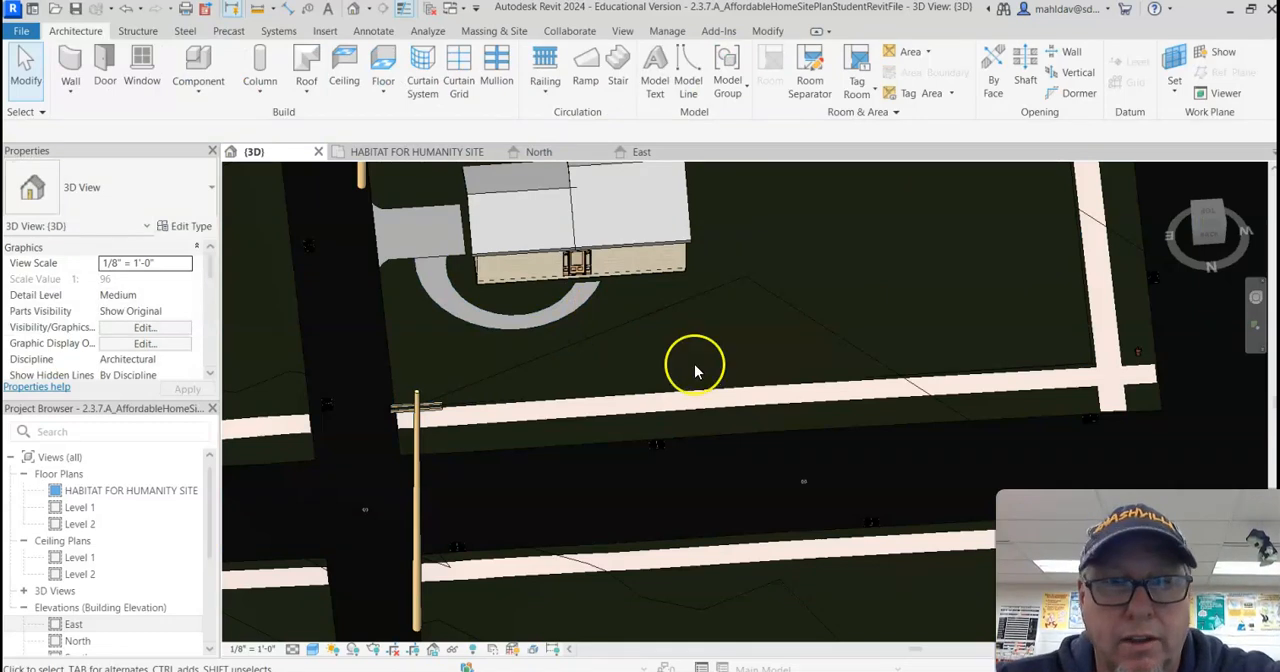
{"action": "middle_click_drag", "start_coordinate": [697, 377], "coordinate": [674, 330], "text": "shift"}
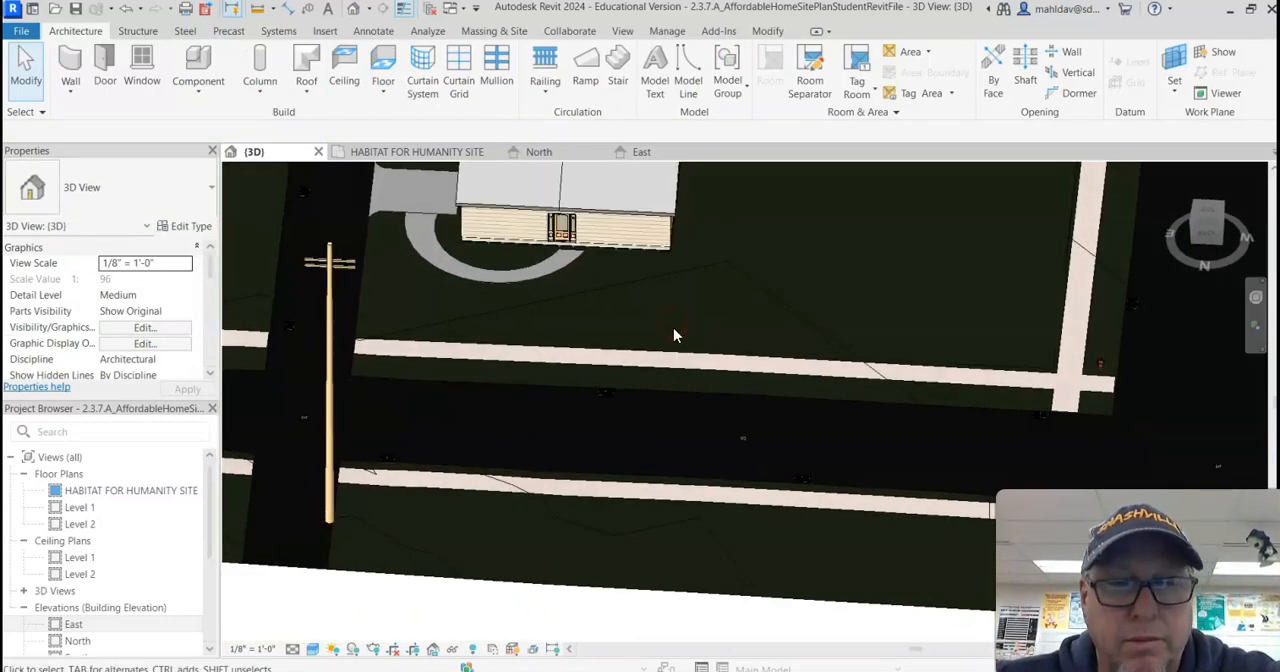